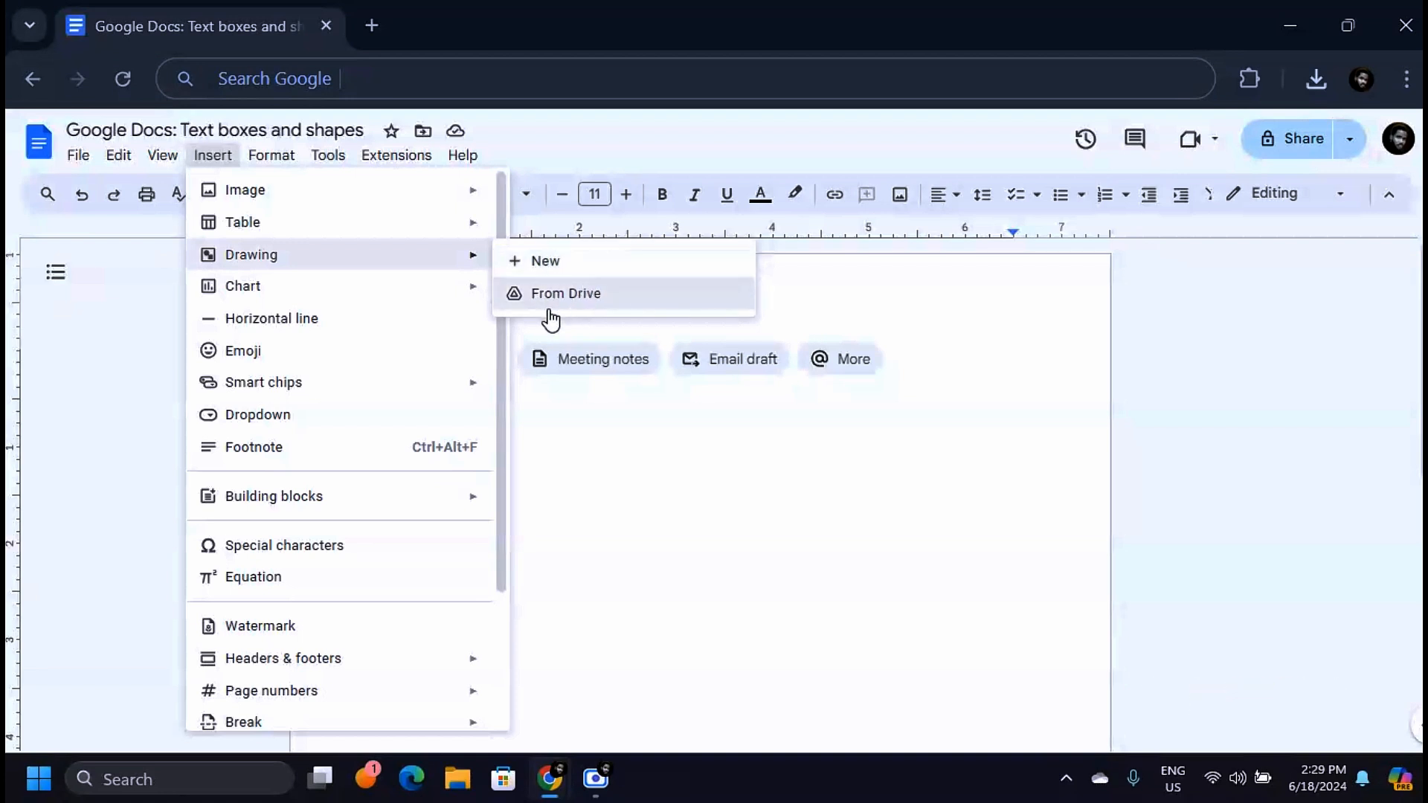
Step: Insert a new drawing into the document and dismiss the notice about hidden controls
click(558, 267)
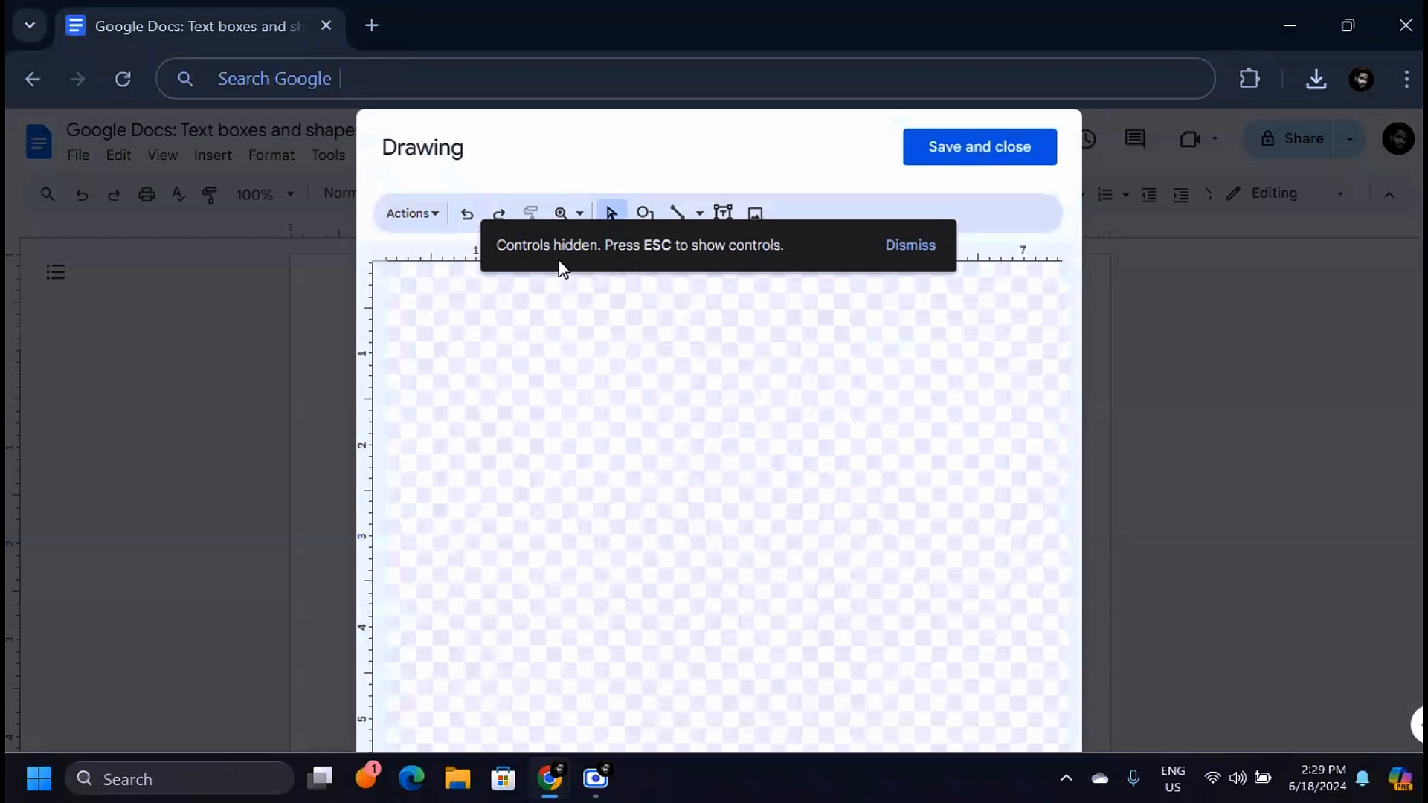
click(918, 257)
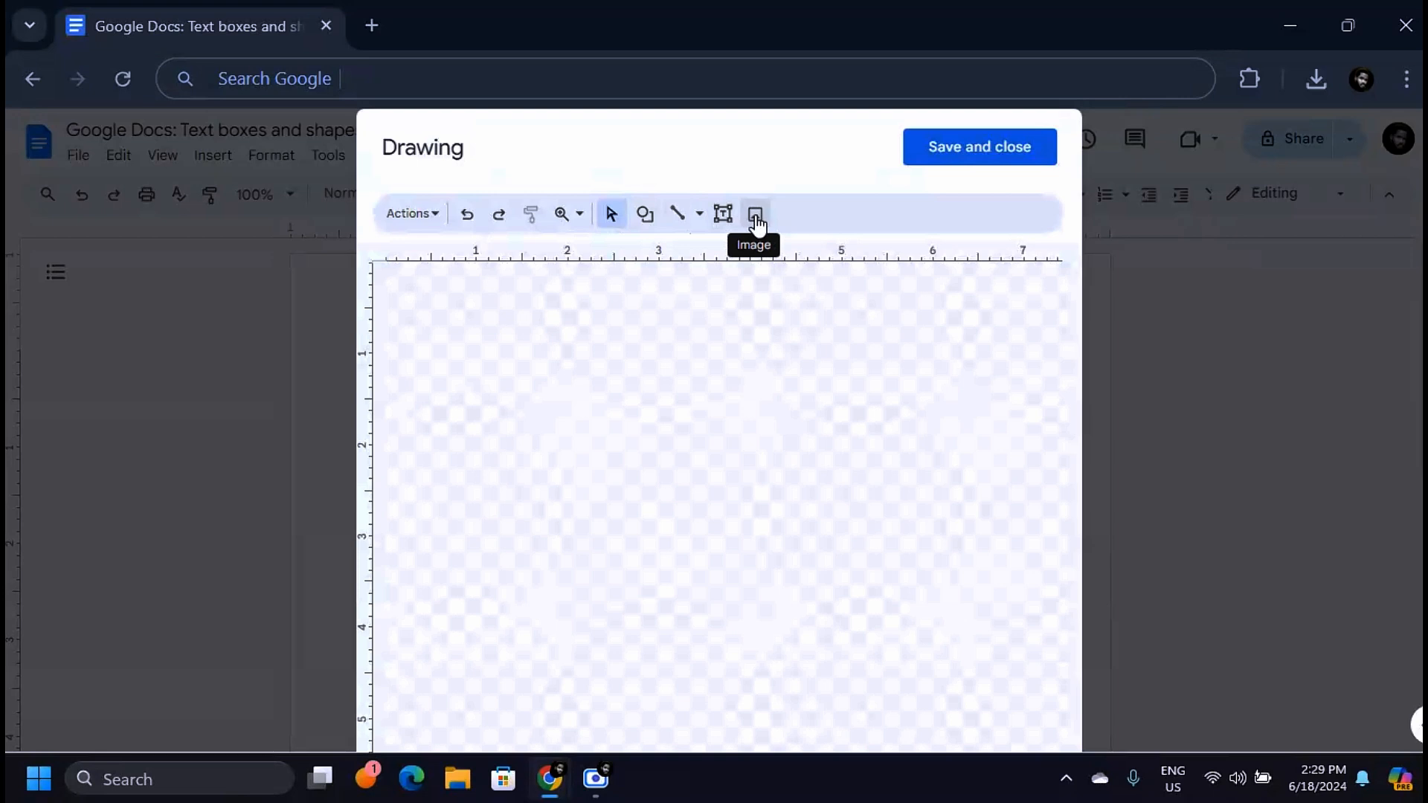
click(700, 215)
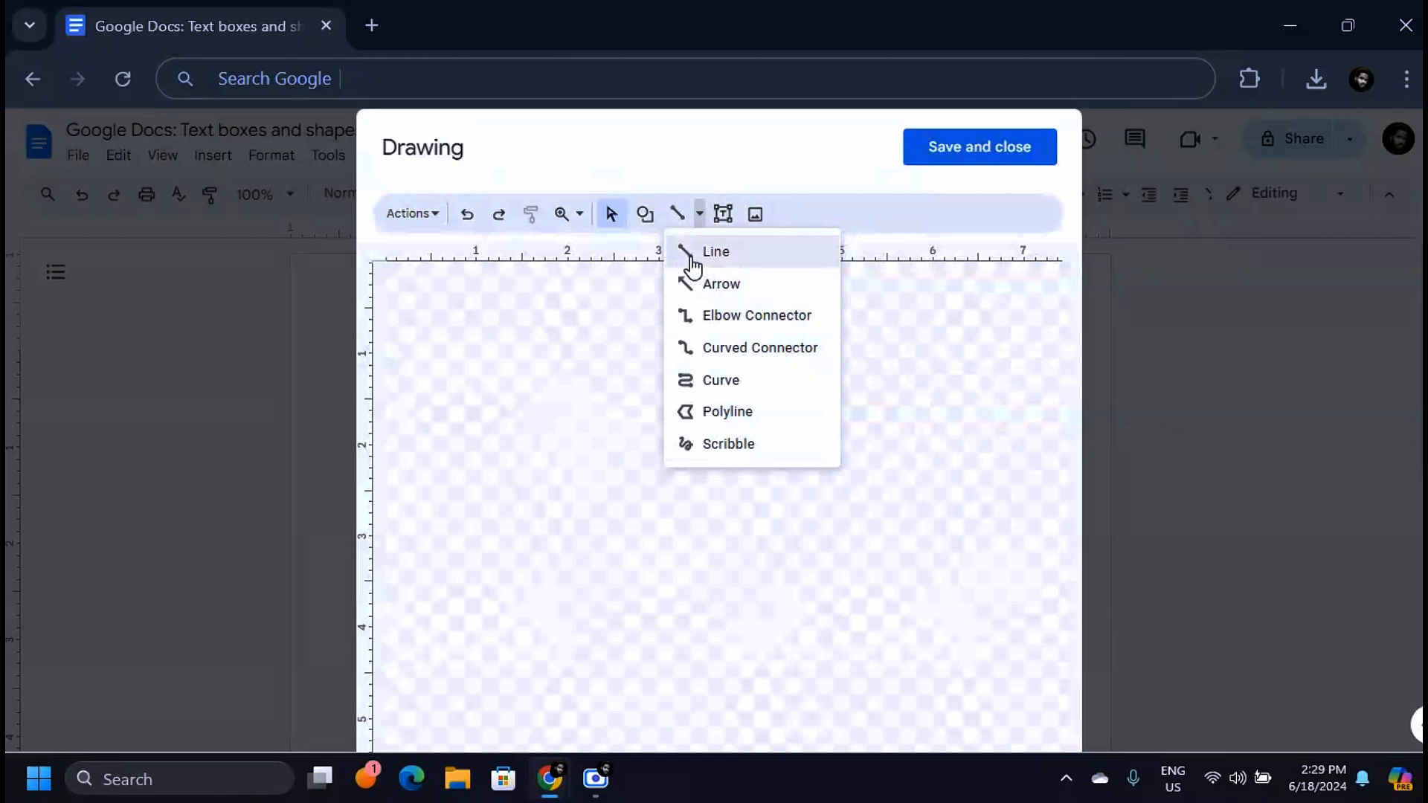
Step: Draw an up block arrow about 1.4 inches wide and 1.7 inches tall, and move it near the canvas centre
click(657, 230)
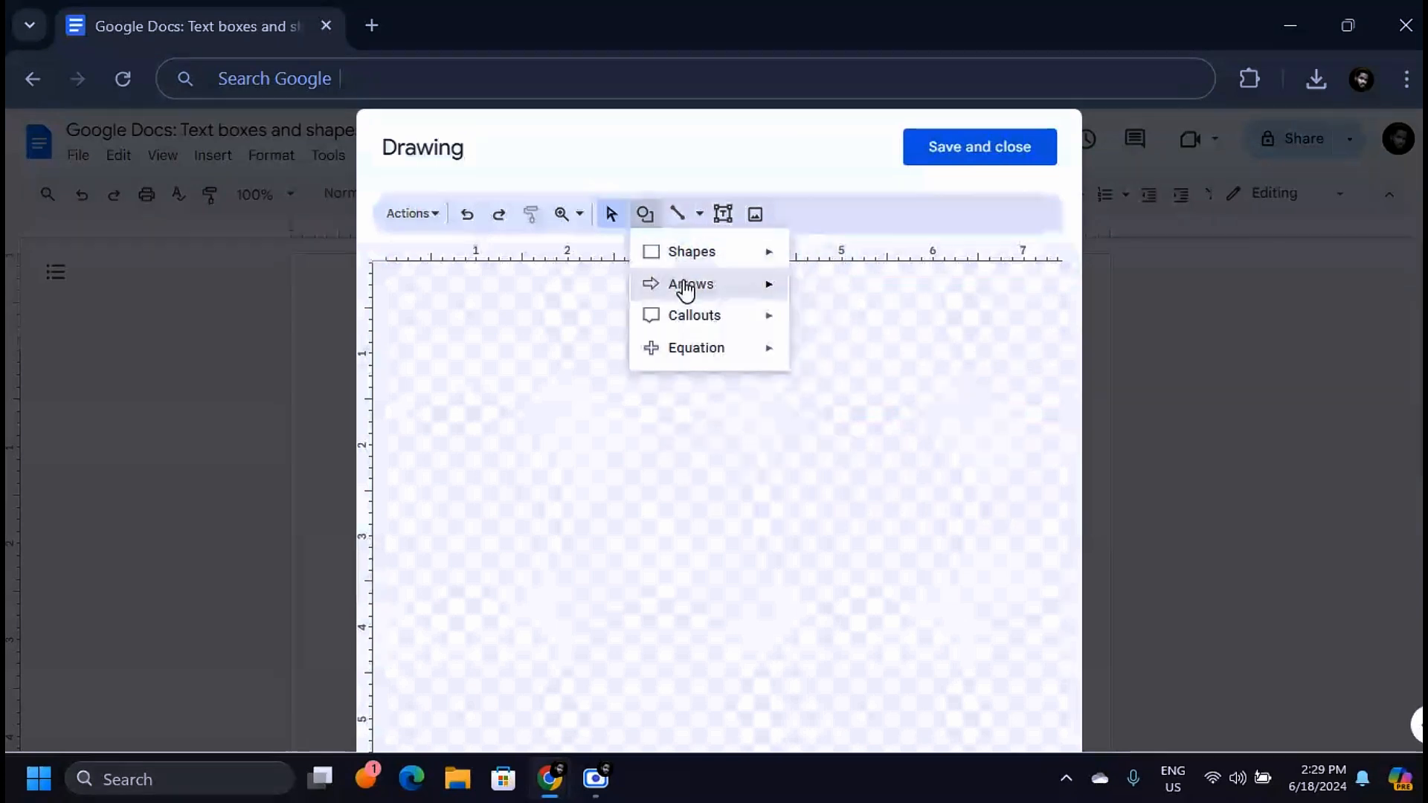
mouse_move(714, 262)
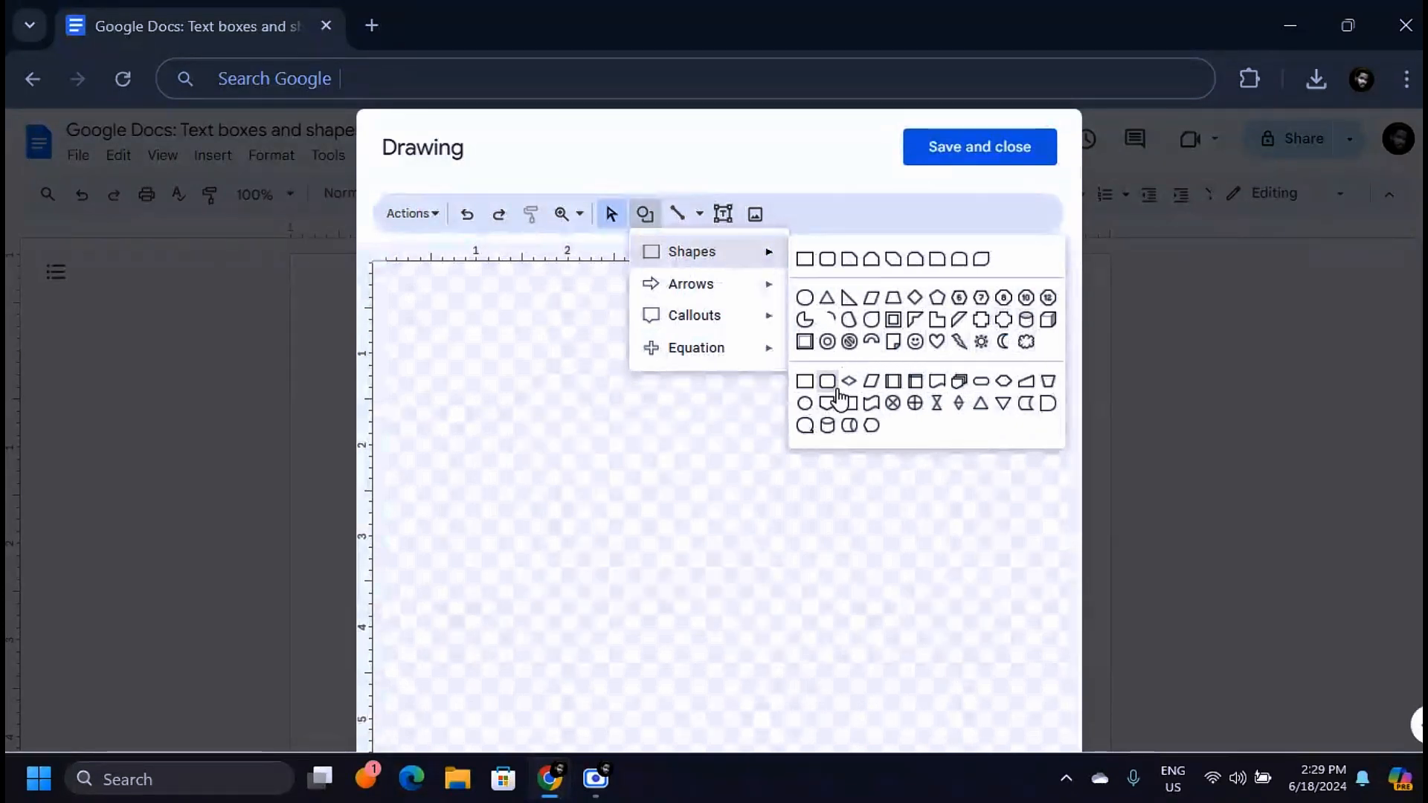
mouse_move(693, 294)
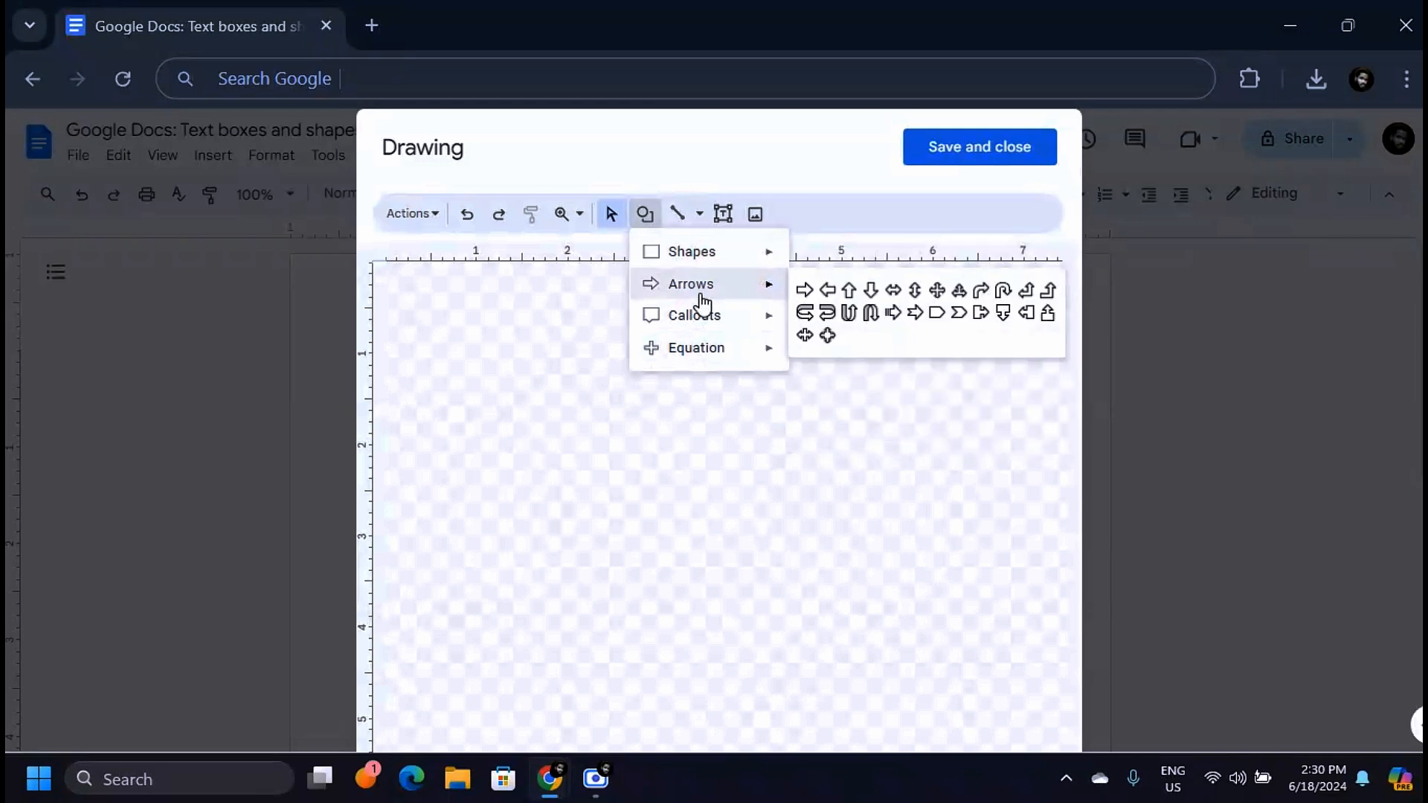
click(849, 290)
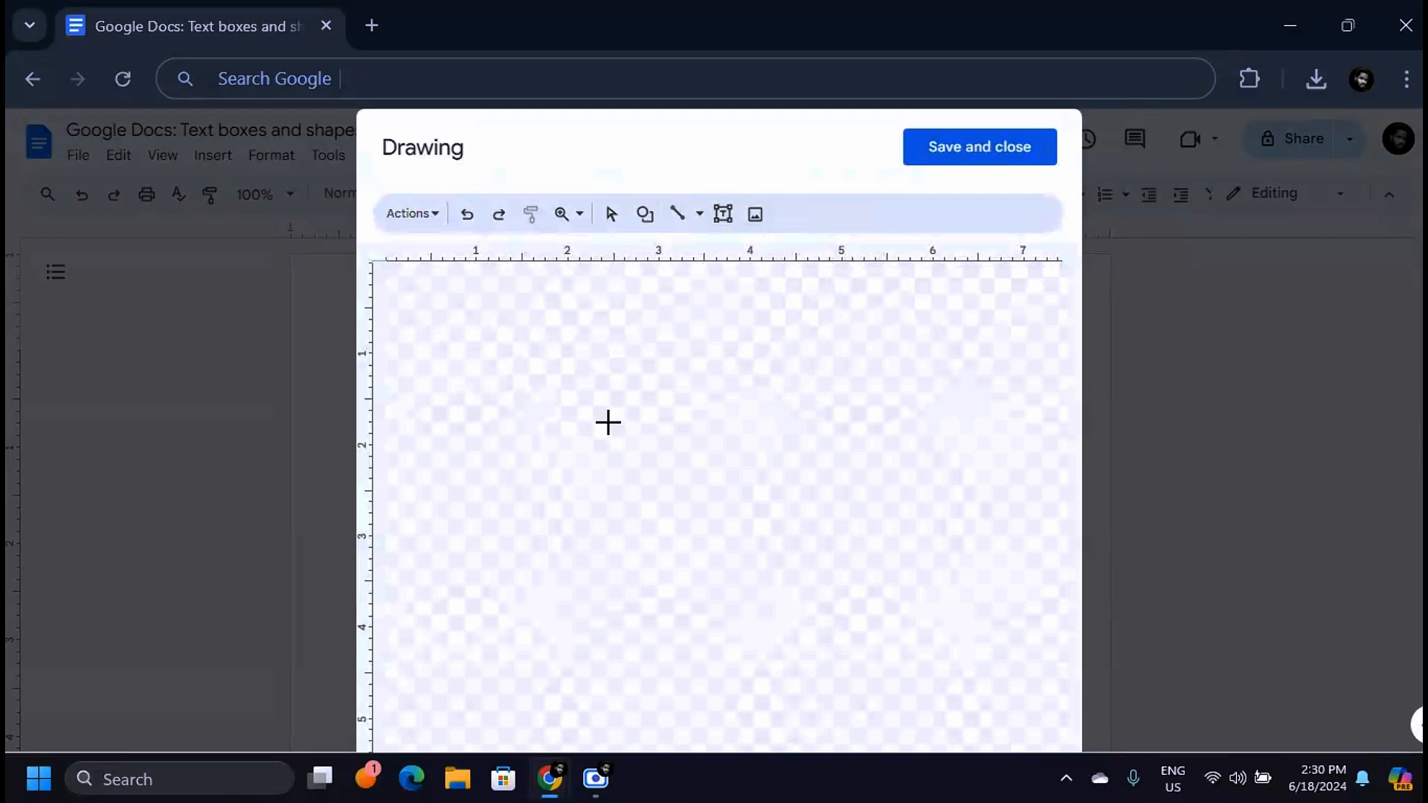
mouse_move(506, 332)
mouse_down()
mouse_move(654, 408)
mouse_move(886, 667)
mouse_move(742, 649)
mouse_move(842, 526)
mouse_move(877, 701)
mouse_move(720, 580)
mouse_move(613, 437)
mouse_move(663, 395)
mouse_move(721, 691)
mouse_move(672, 417)
mouse_move(736, 578)
mouse_move(855, 701)
mouse_move(733, 434)
mouse_move(650, 644)
mouse_move(632, 451)
mouse_move(600, 424)
mouse_move(641, 550)
mouse_move(638, 492)
mouse_up()
drag(574, 417, 731, 515)
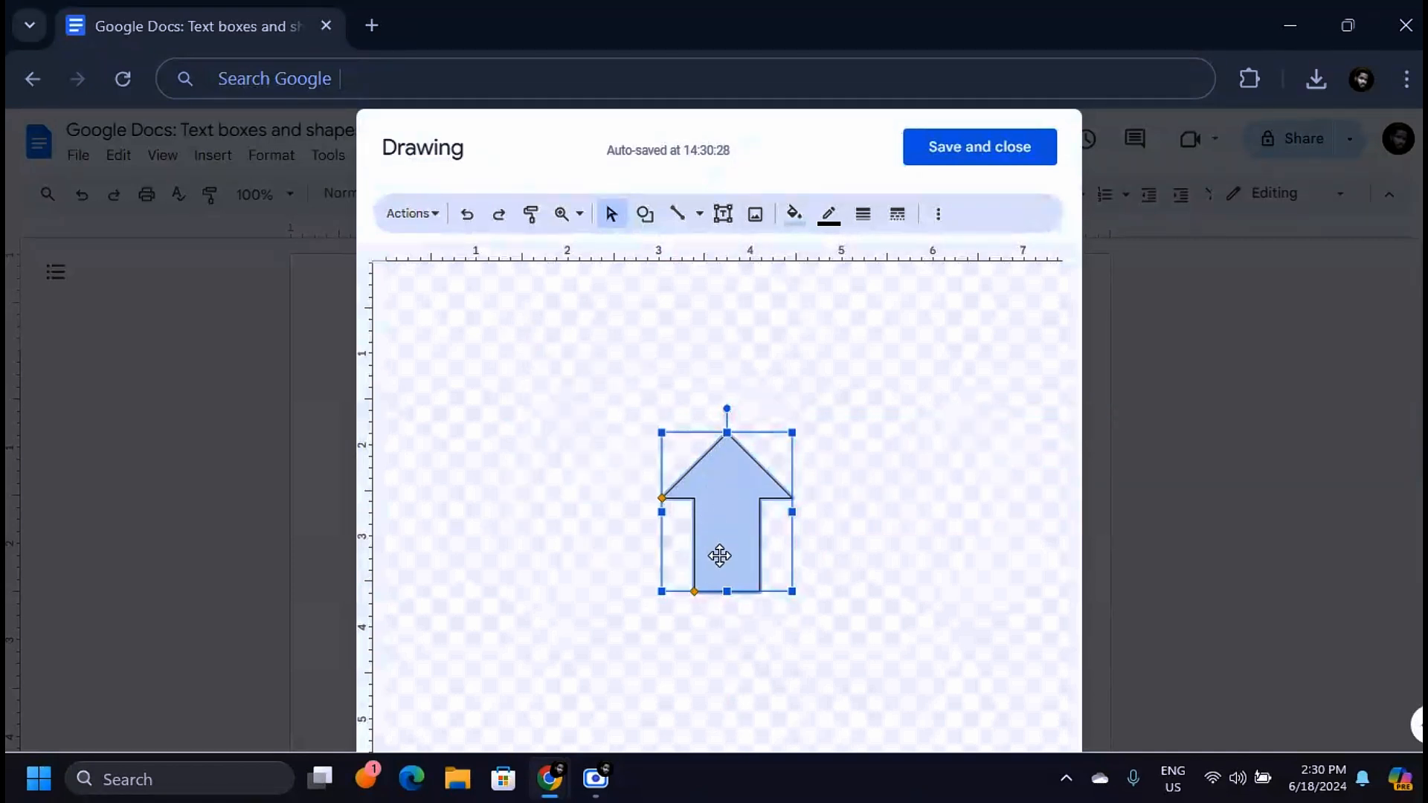
Step: Try red and blue fills on the arrow before settling on yellow, and shift the arrow slightly upward
click(794, 220)
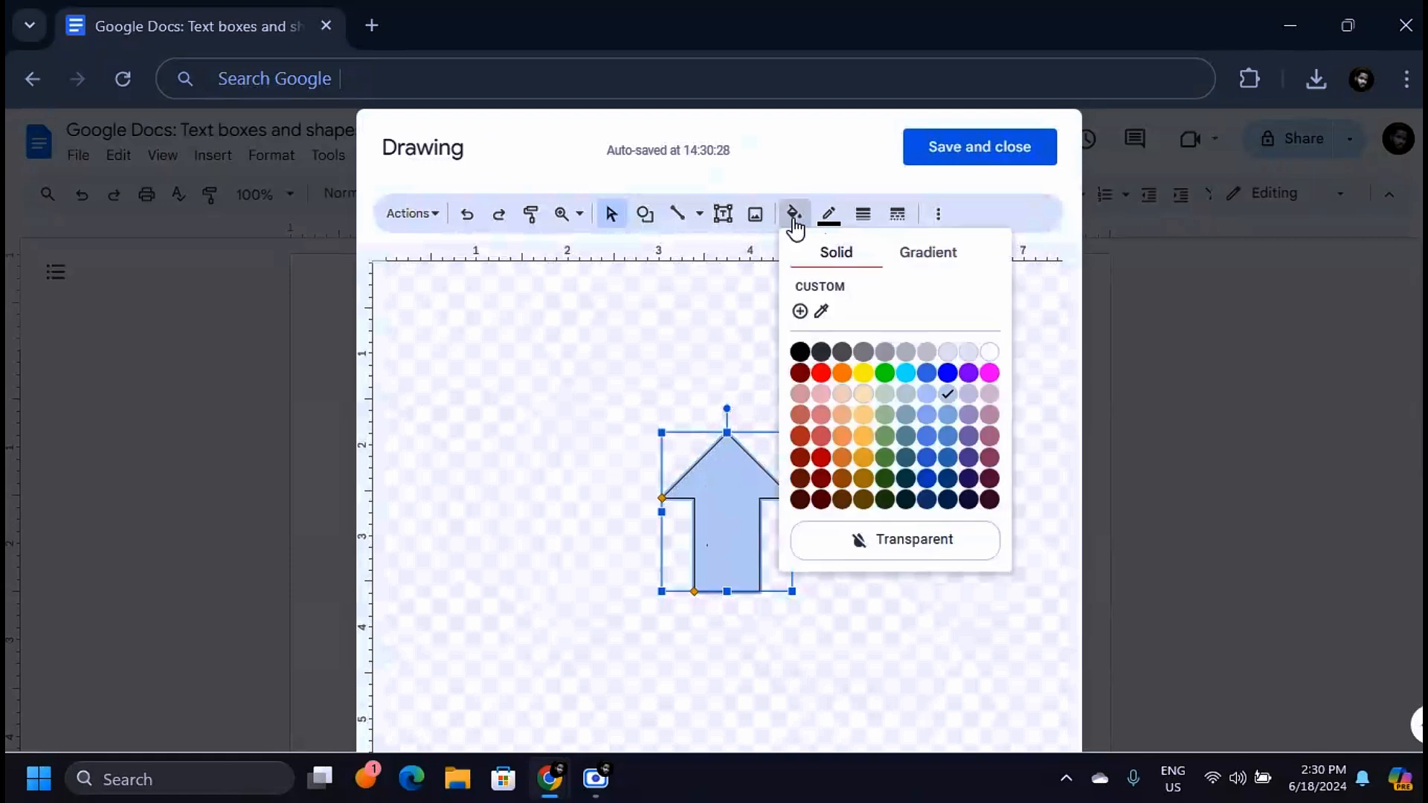
click(821, 373)
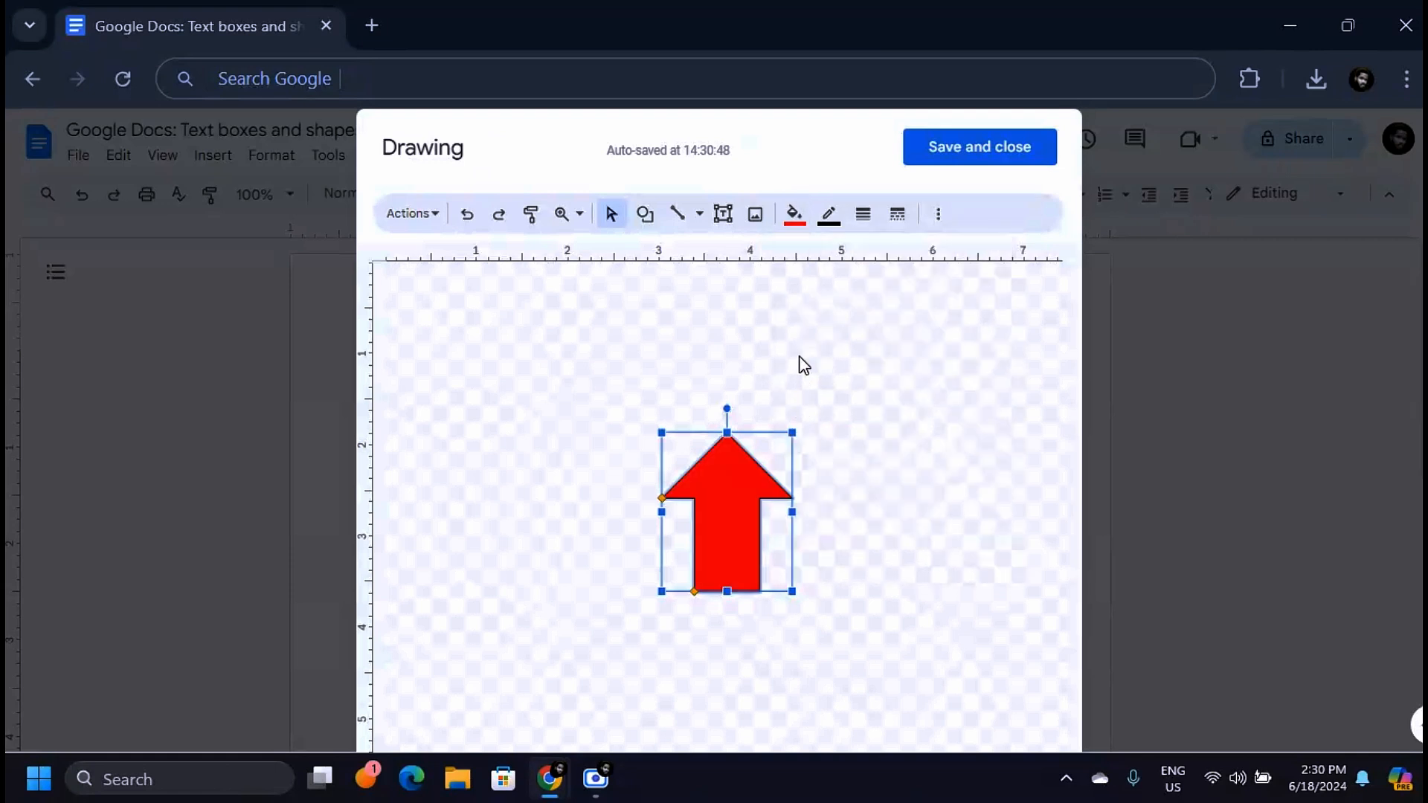
drag(705, 529, 723, 450)
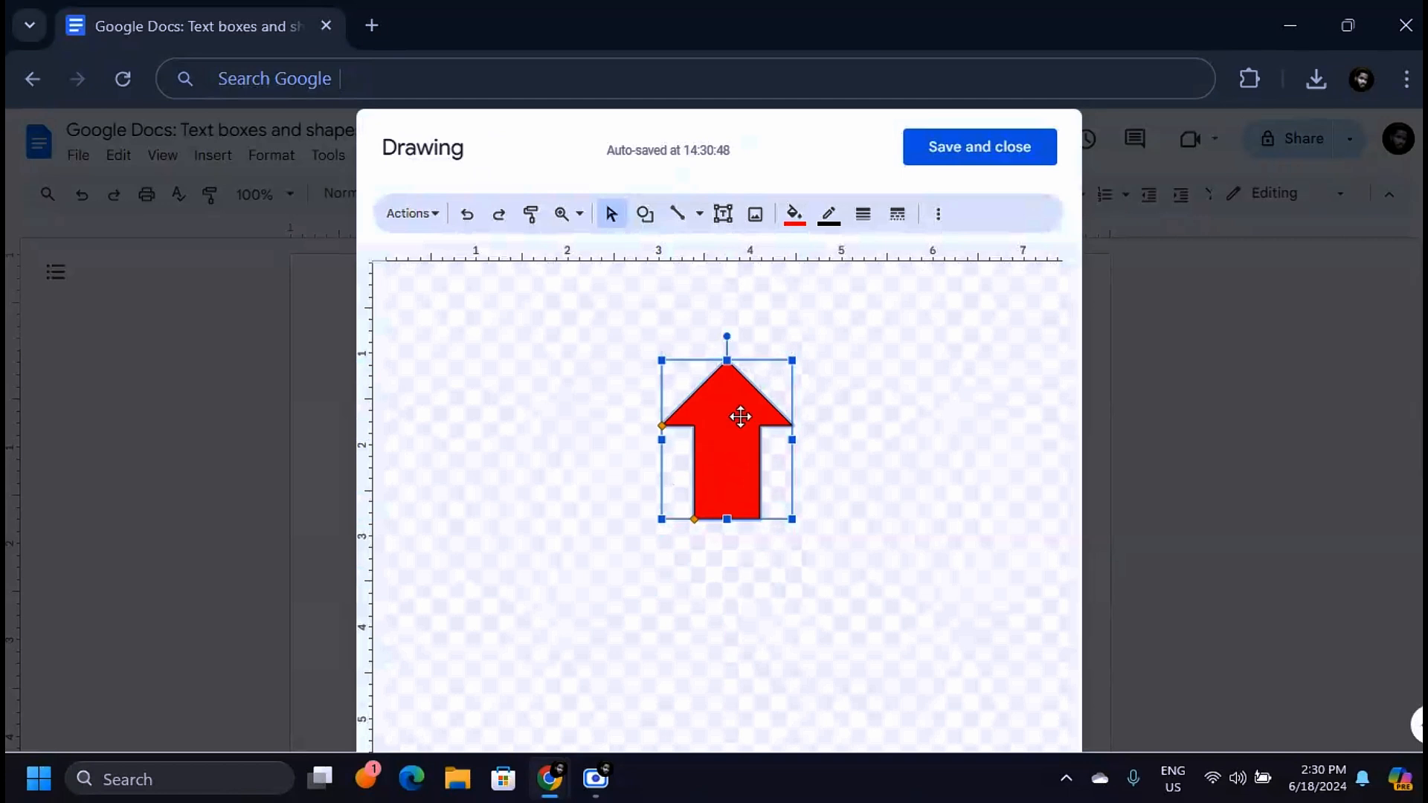
click(794, 215)
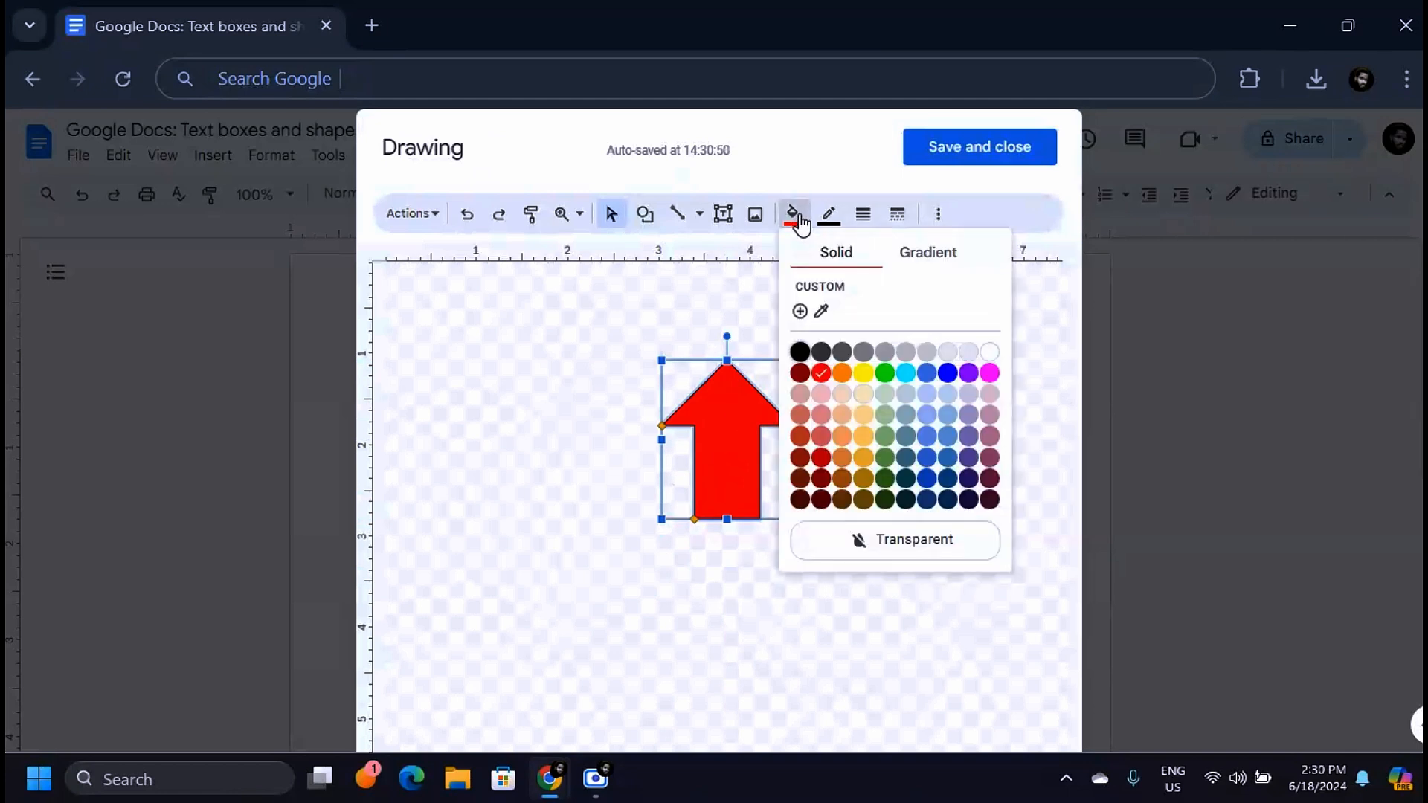
click(947, 371)
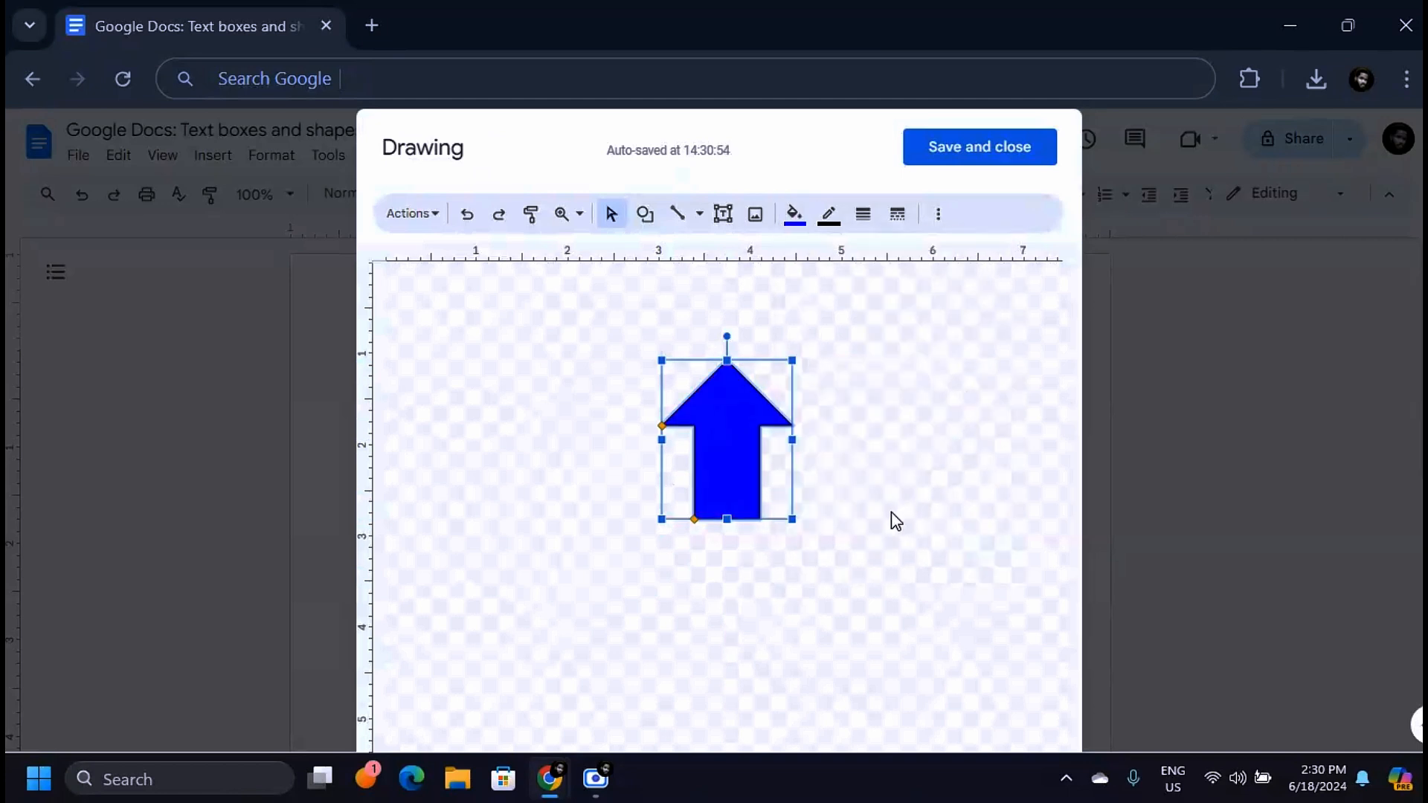
click(793, 216)
click(865, 370)
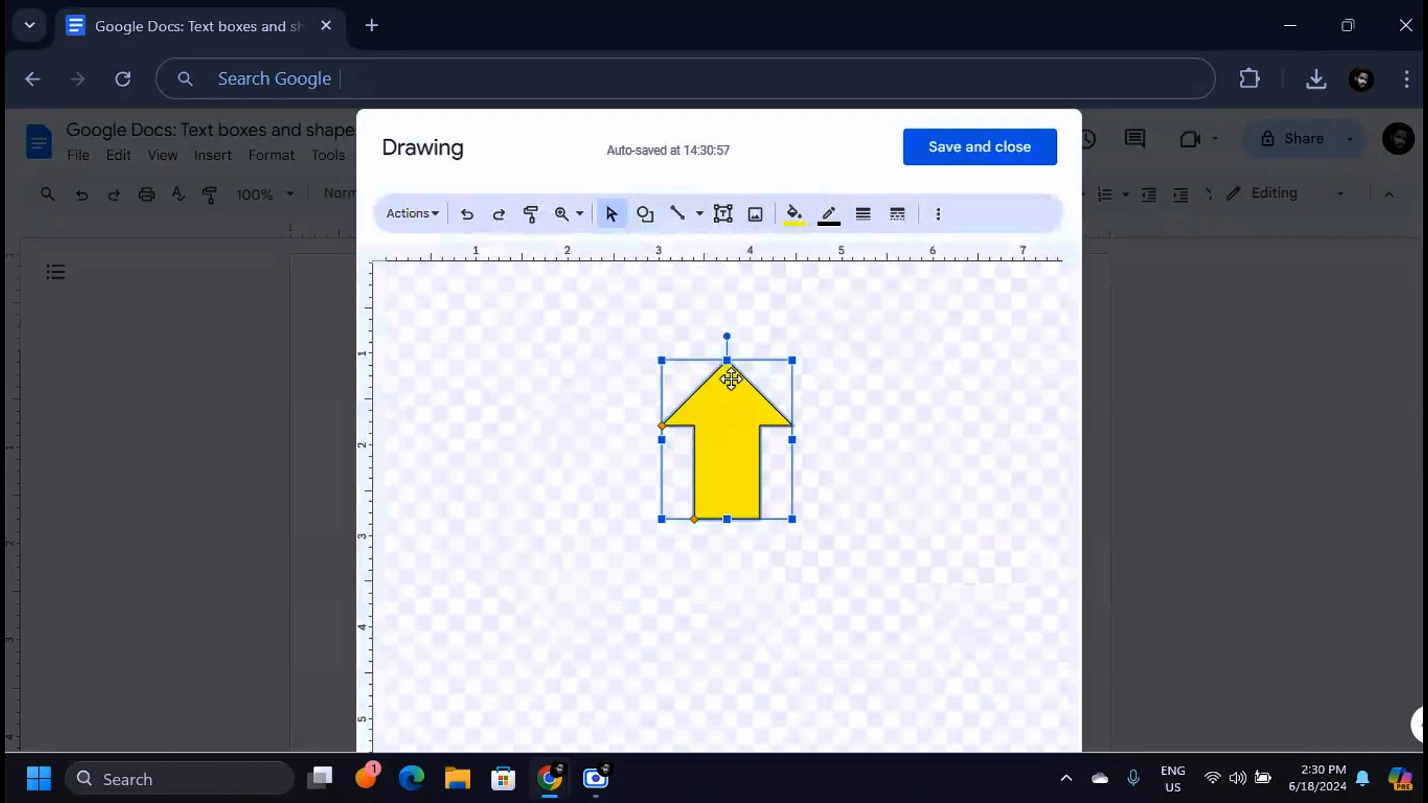
Step: Try dark blue and red borders on the arrow, settle on dark red, and move the arrow to the canvas's left side
click(829, 218)
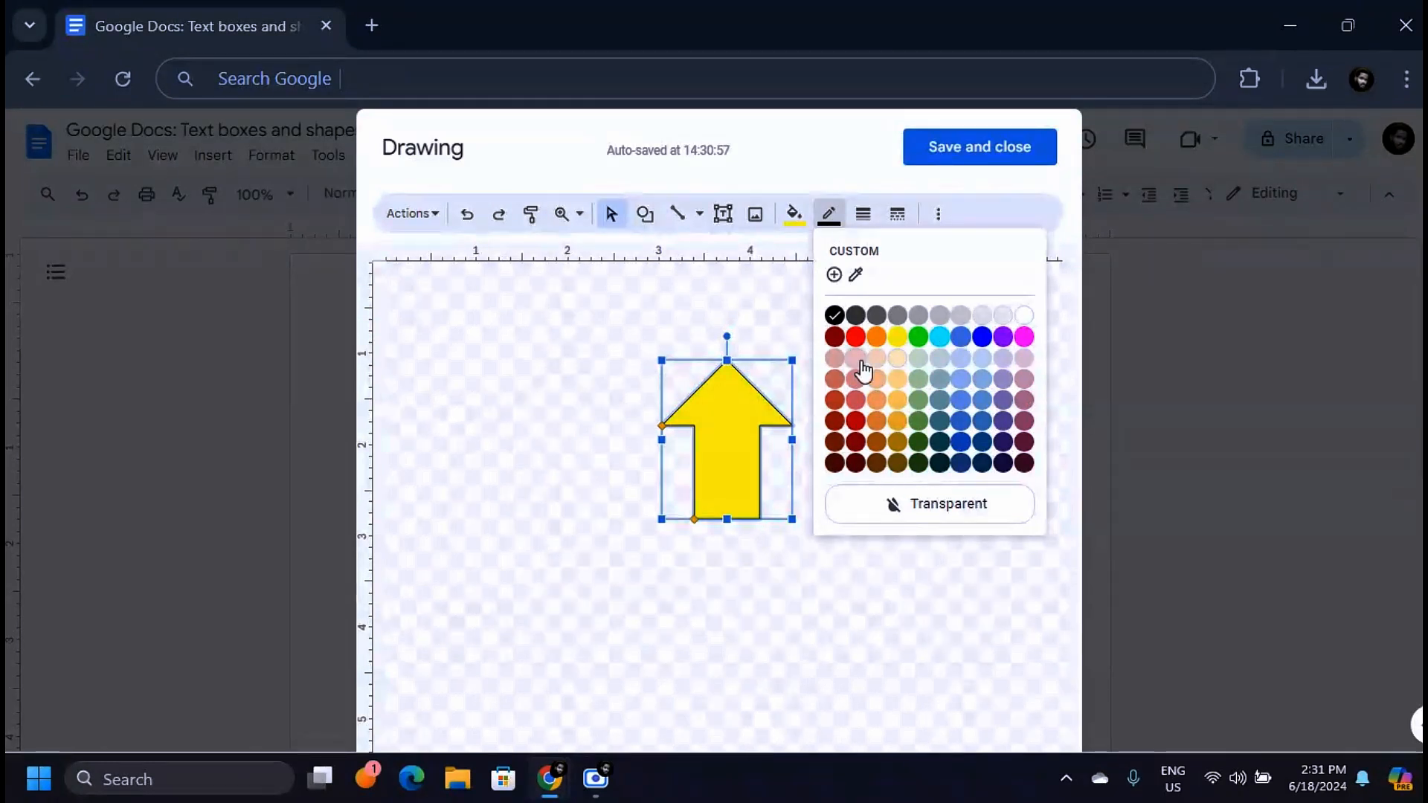
click(961, 442)
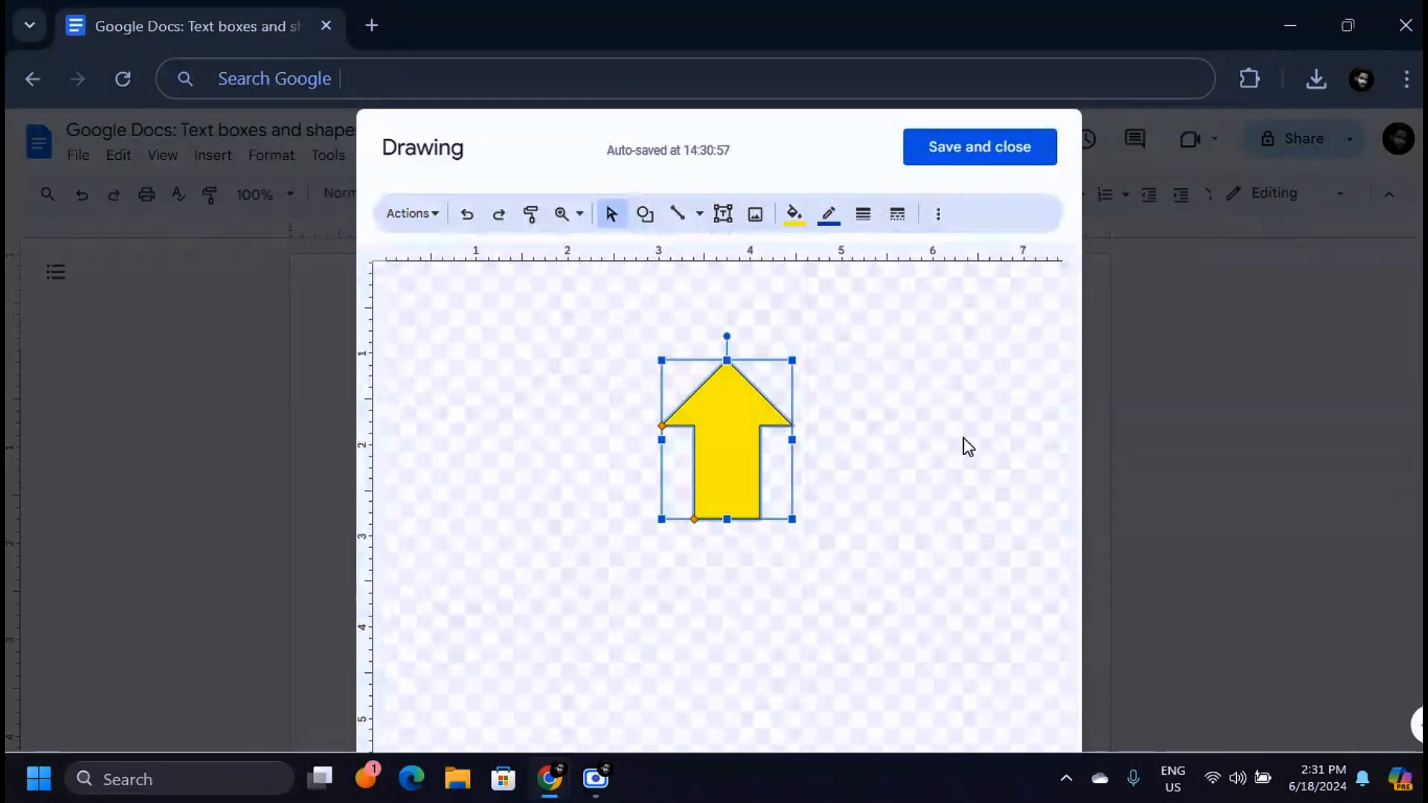
click(832, 227)
click(852, 334)
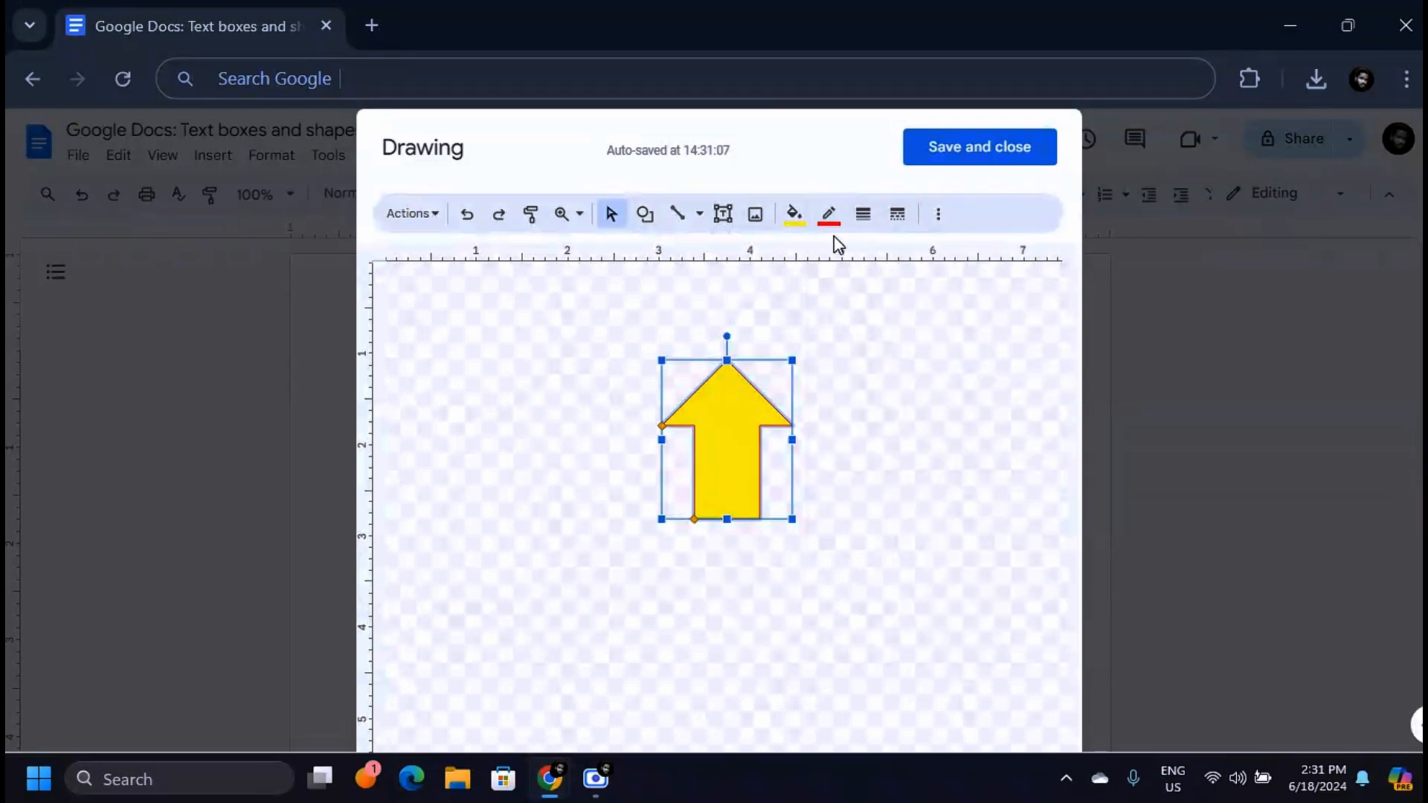
click(830, 216)
click(859, 436)
drag(719, 438, 774, 474)
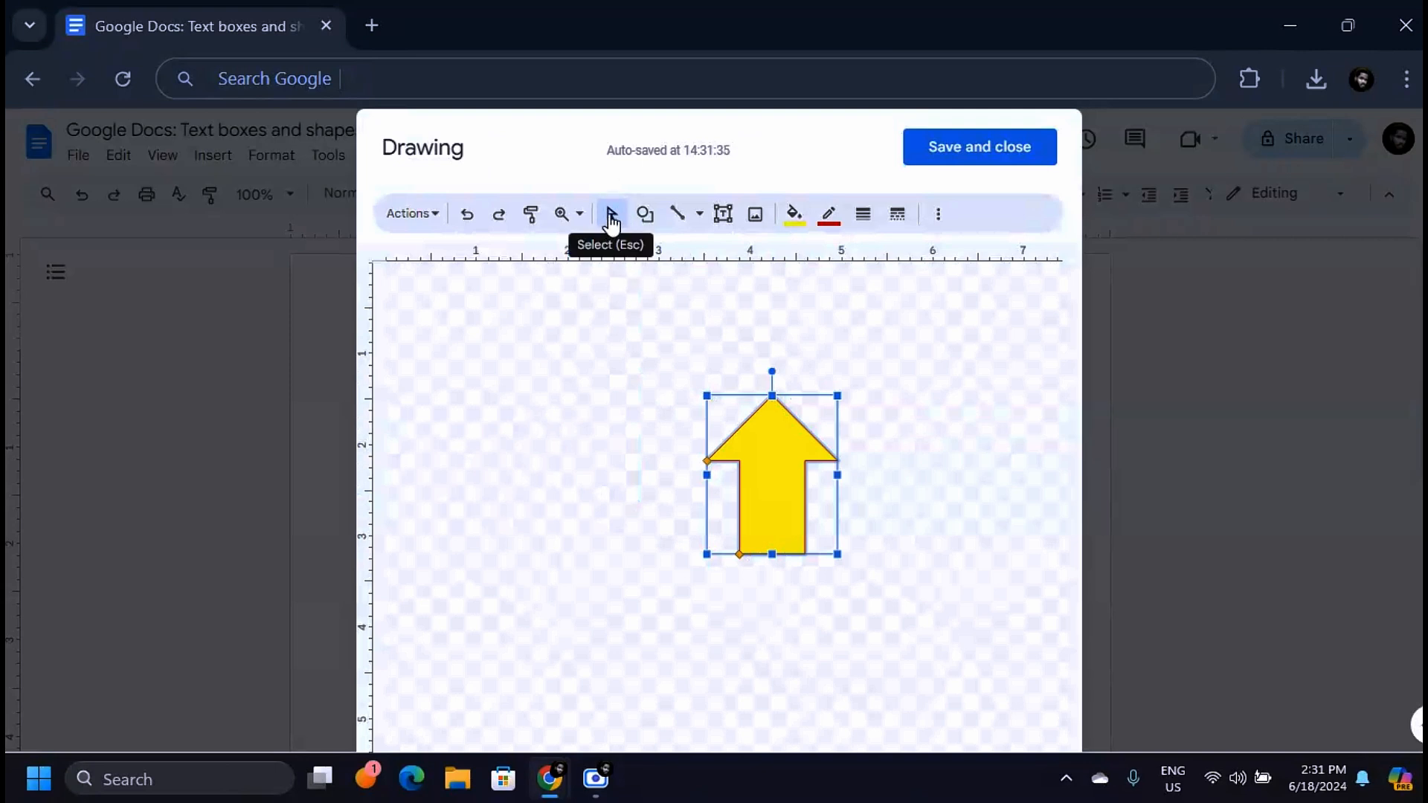
drag(774, 466, 555, 485)
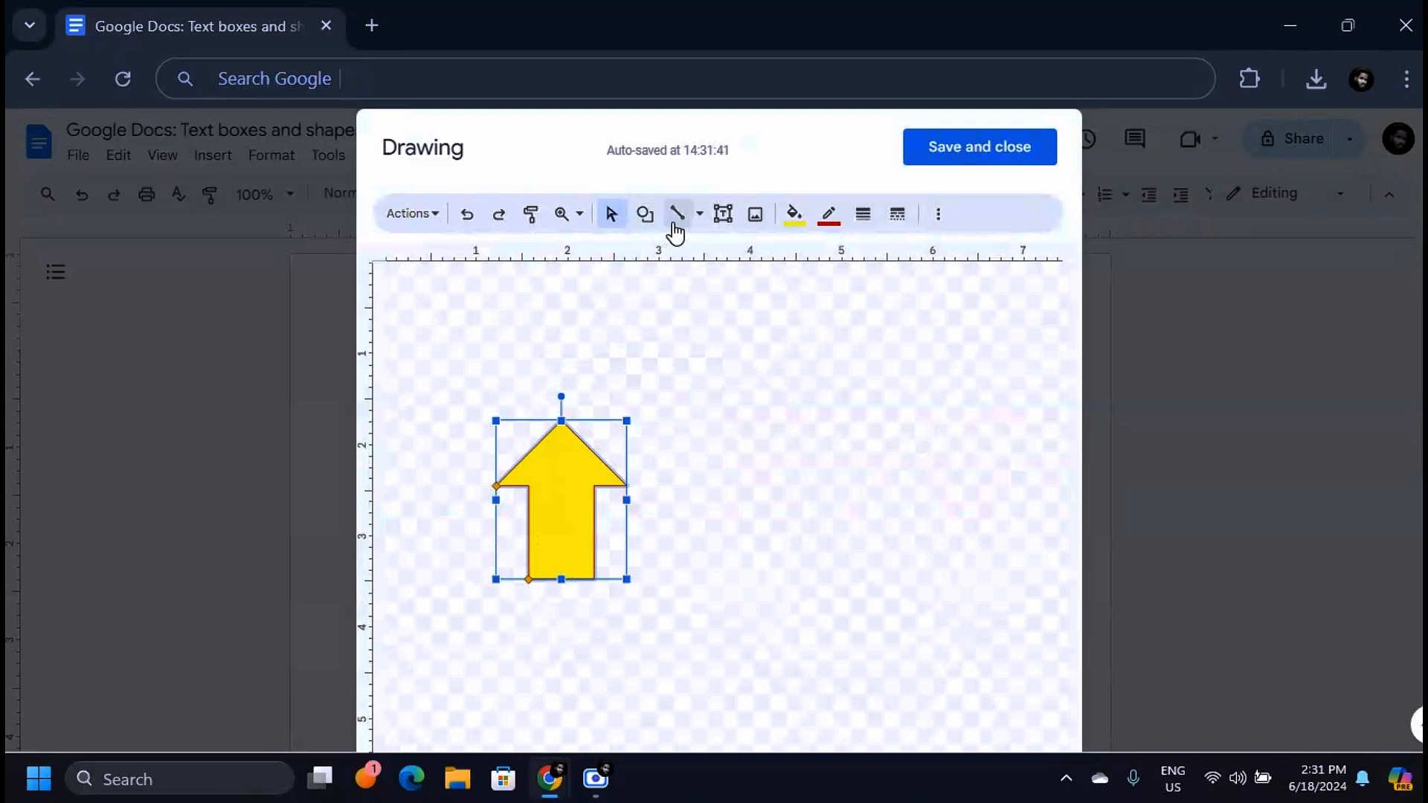
Step: Draw a closed L-like shape about 3 by 3 inches to the right of the arrow with the Curve tool
click(700, 218)
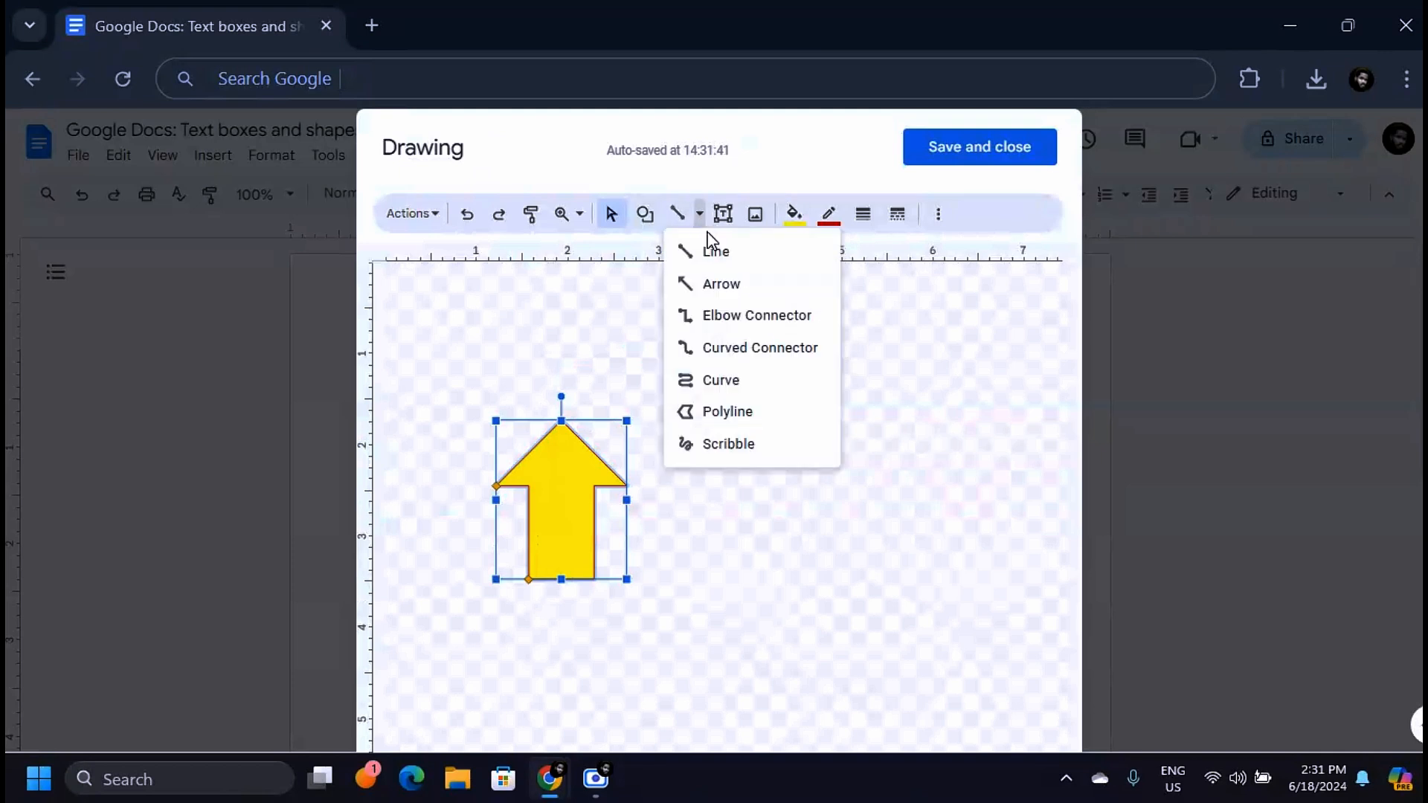
click(715, 384)
click(698, 349)
click(716, 584)
click(969, 414)
click(796, 491)
click(783, 311)
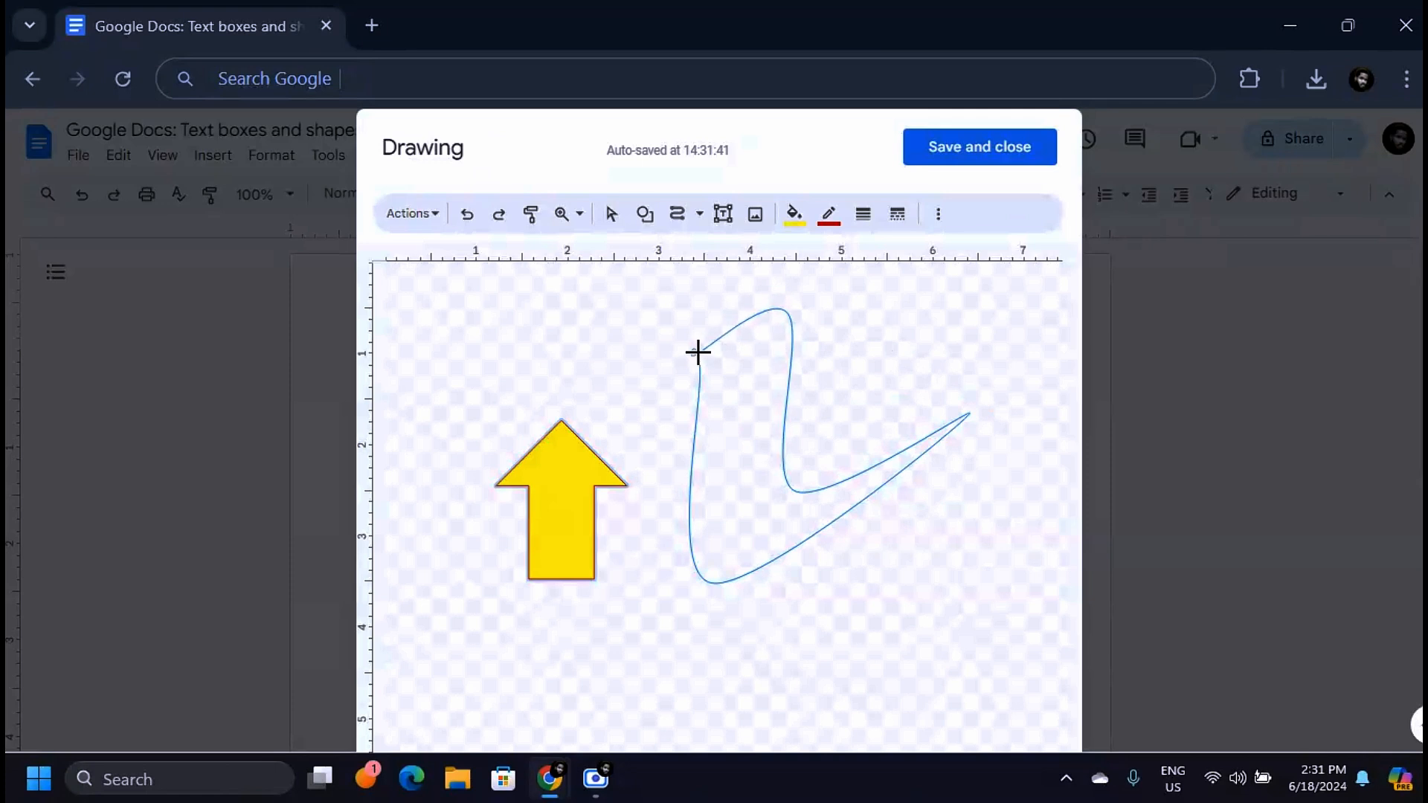
click(695, 351)
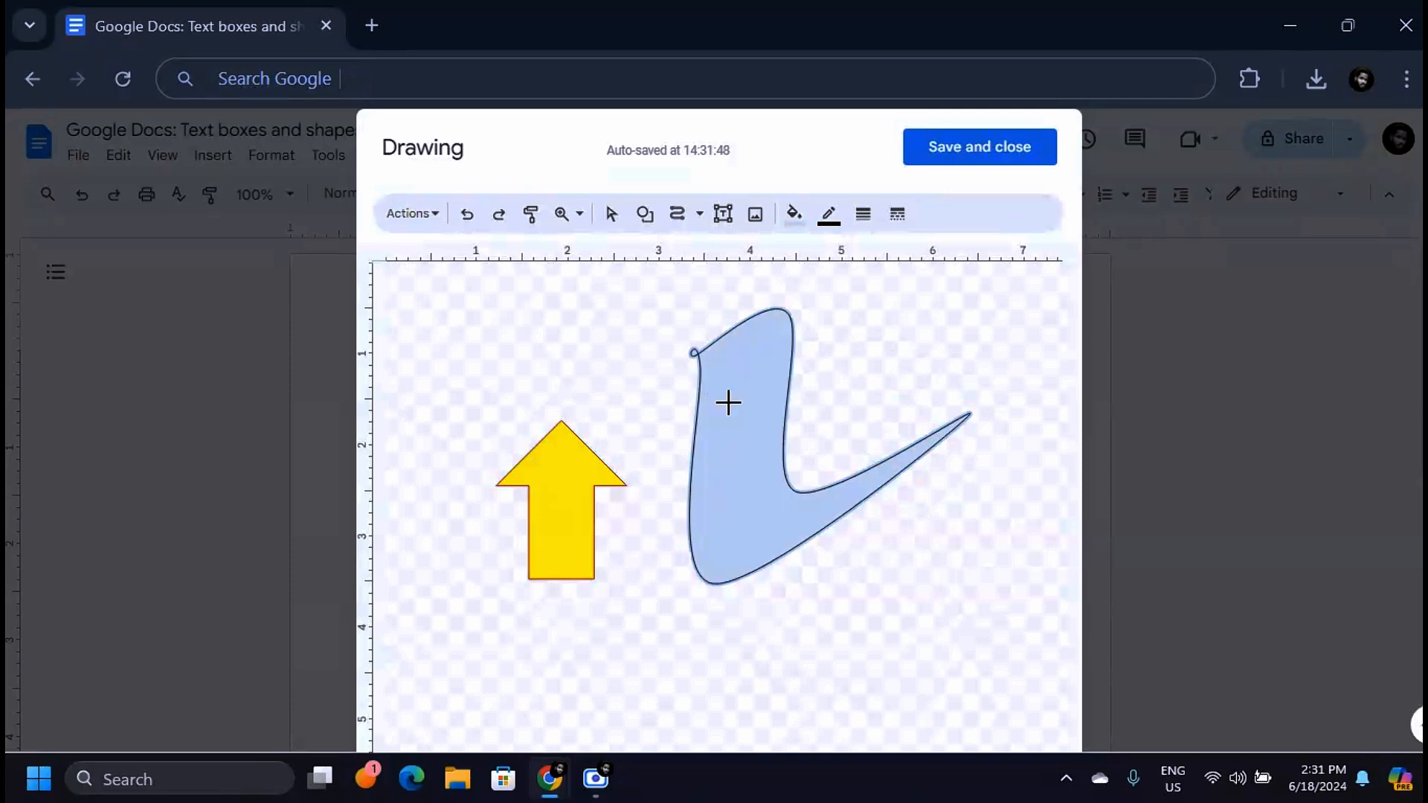
Step: Draw a second closed curved shape, about 2 inches wide and 1.3 inches tall, above the arrow
click(632, 392)
click(669, 281)
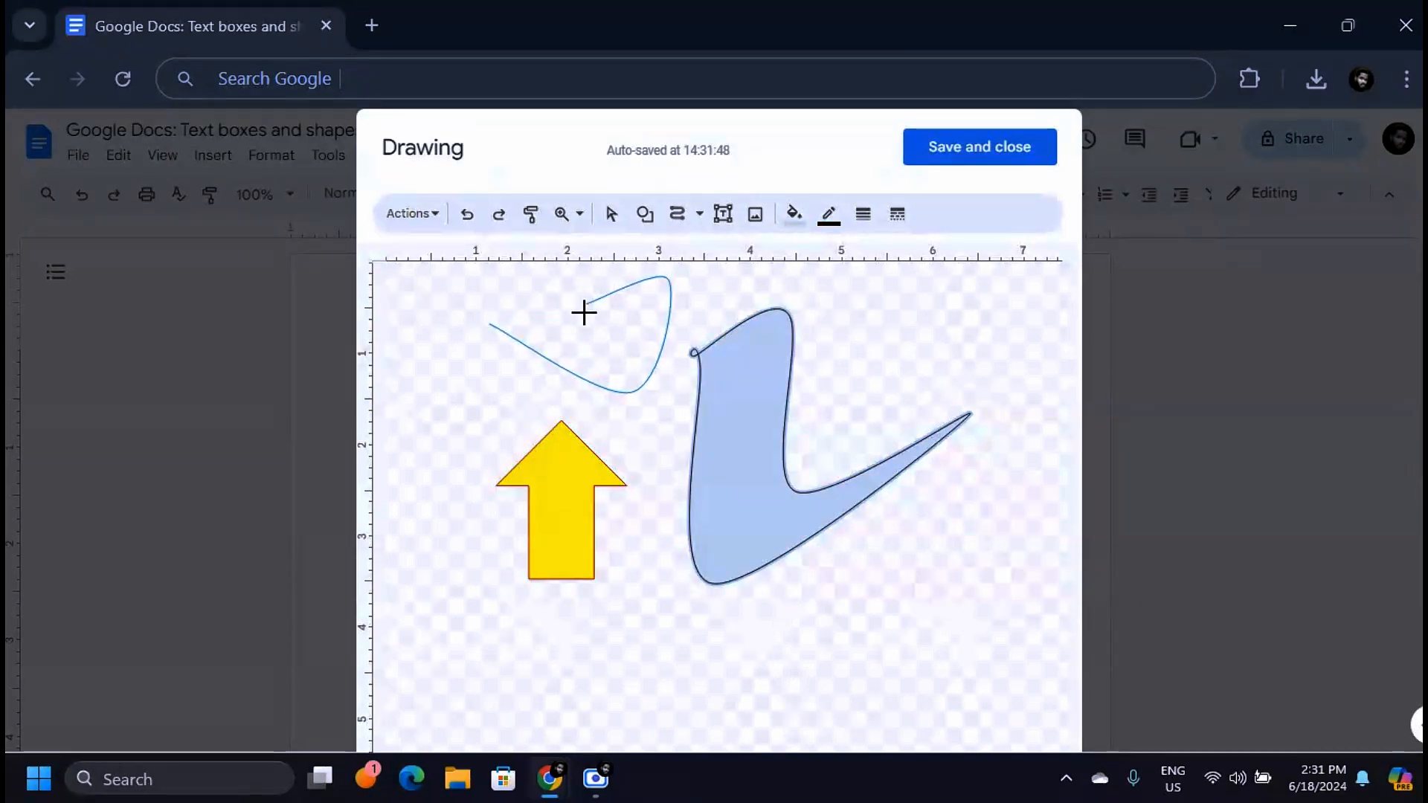
click(490, 324)
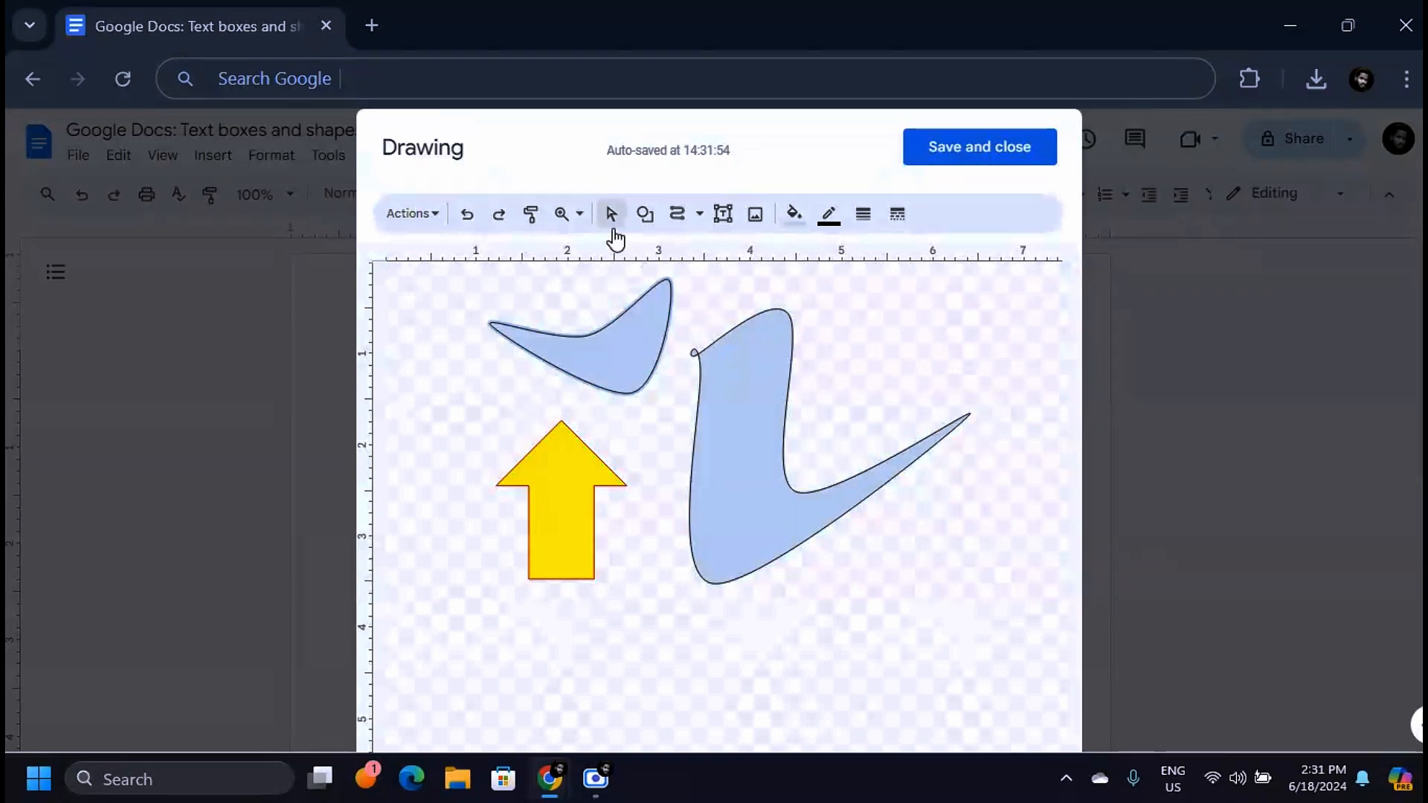
Step: Move the large curved shape down beside the arrow and place the small curved shape to the right of its upright part
click(612, 215)
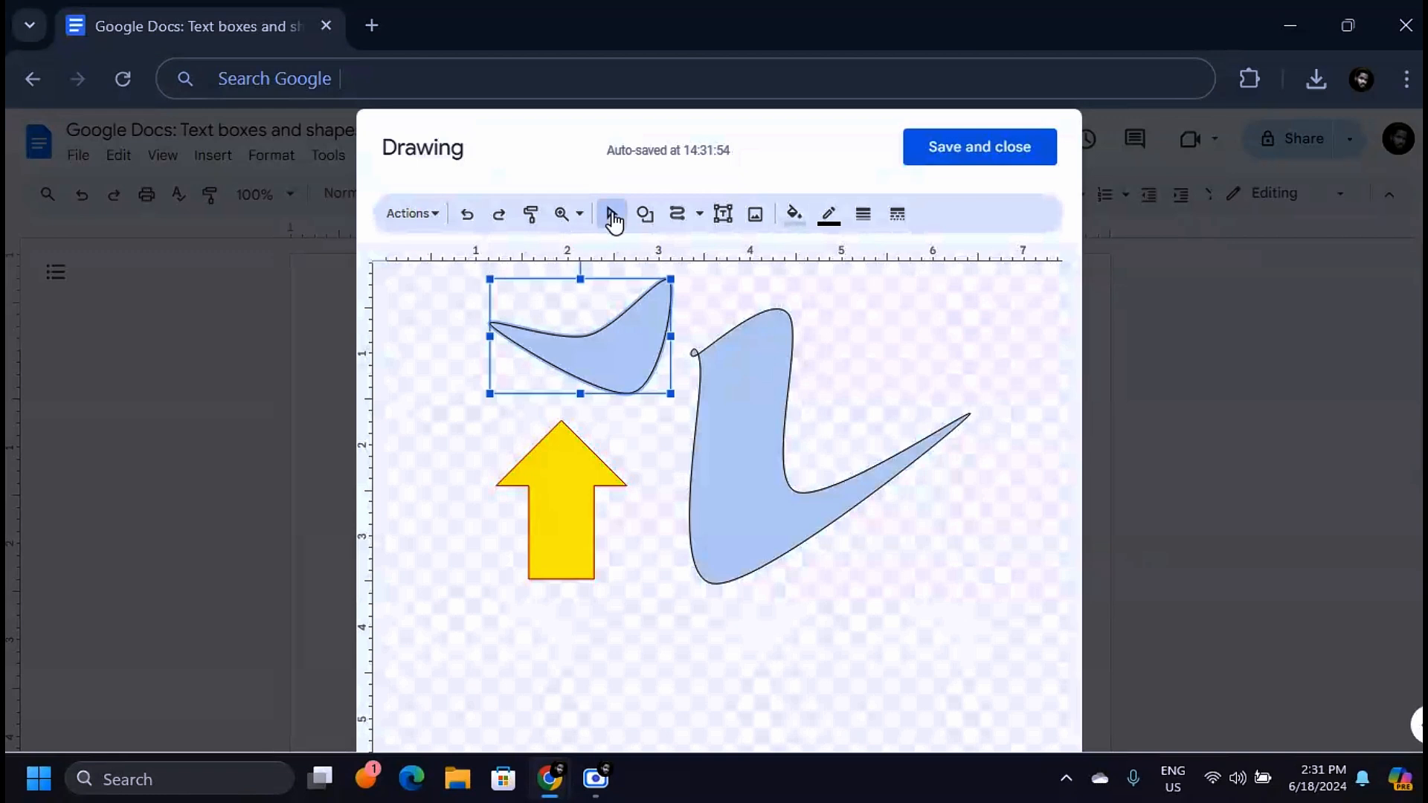
drag(628, 364, 544, 385)
drag(775, 421, 676, 622)
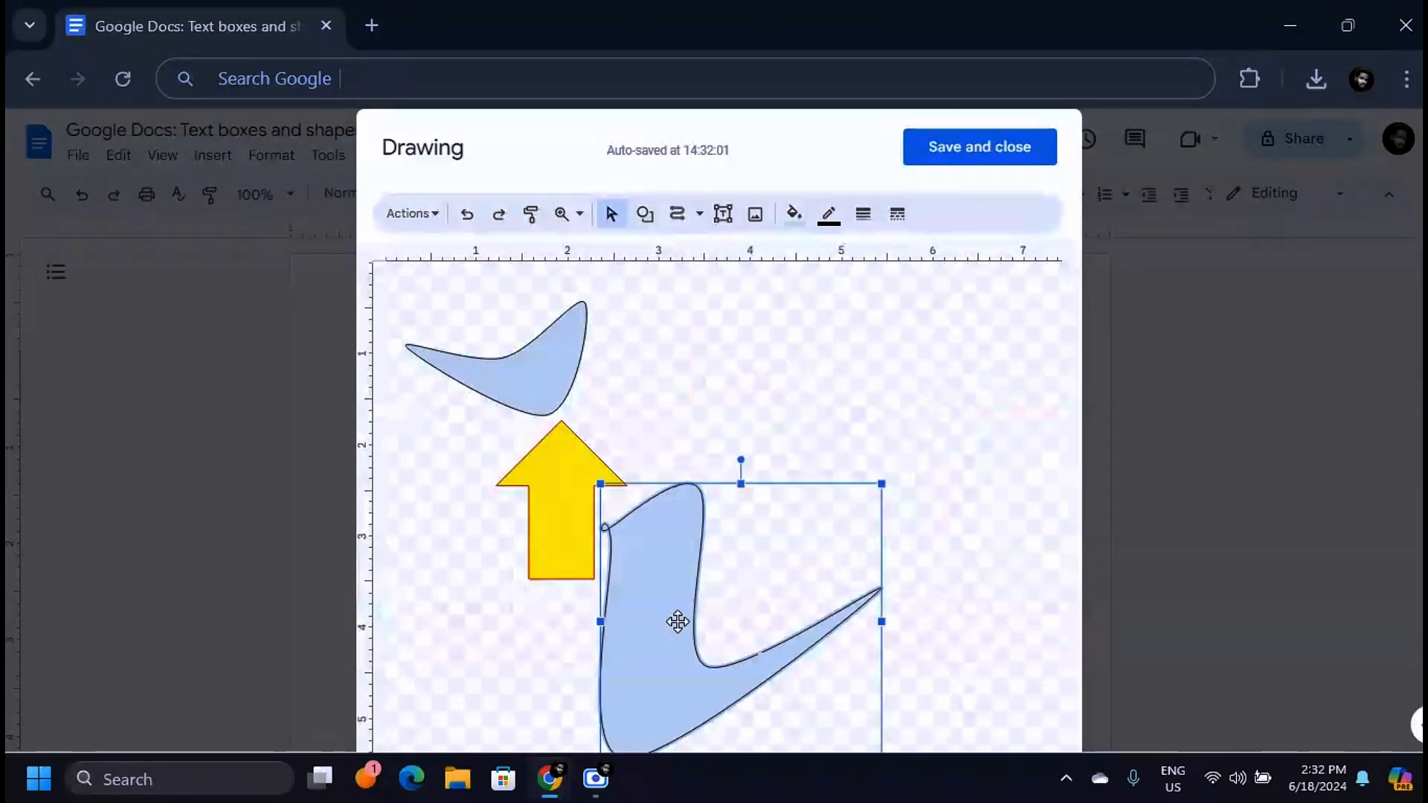
drag(533, 373, 836, 547)
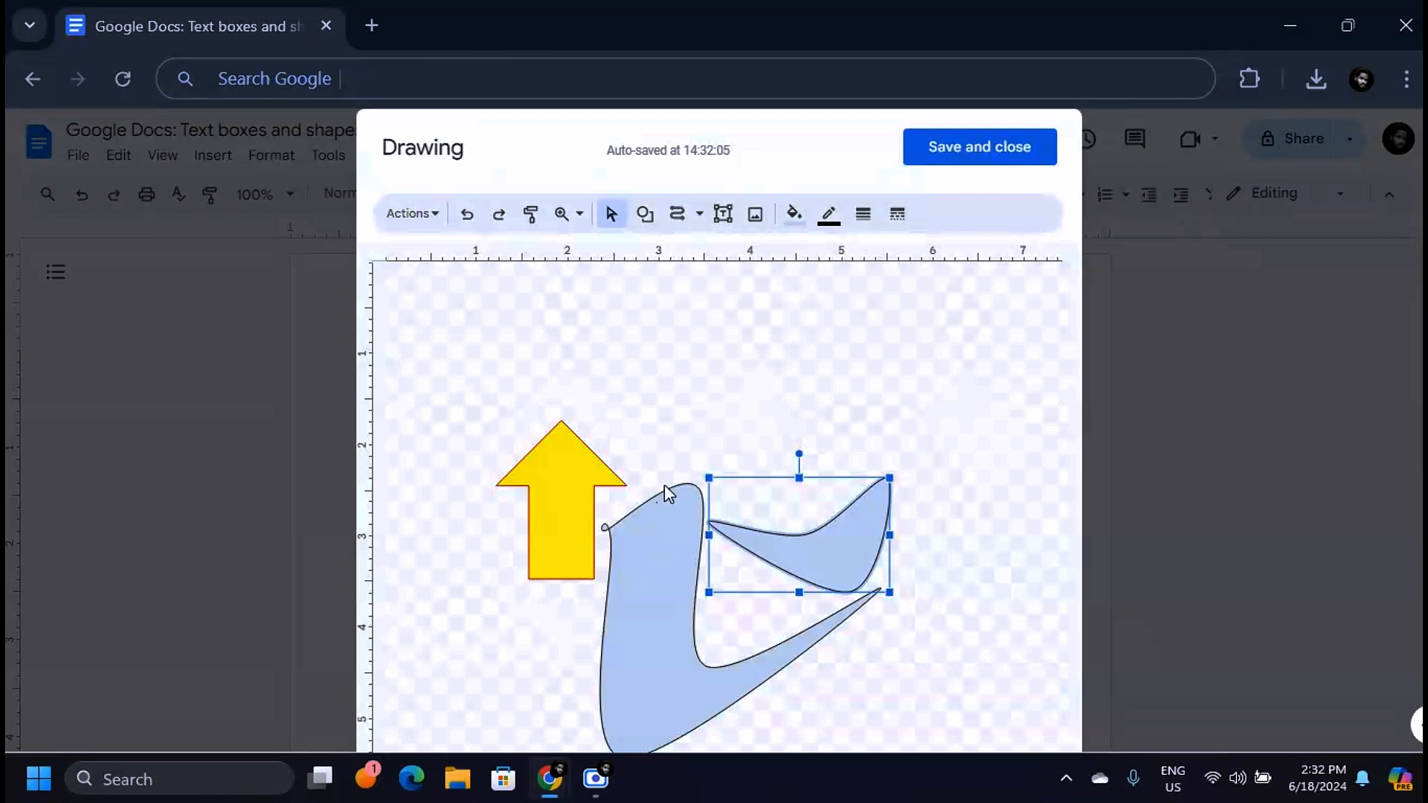
Step: Fill the large curved shape with solid yellow
click(662, 594)
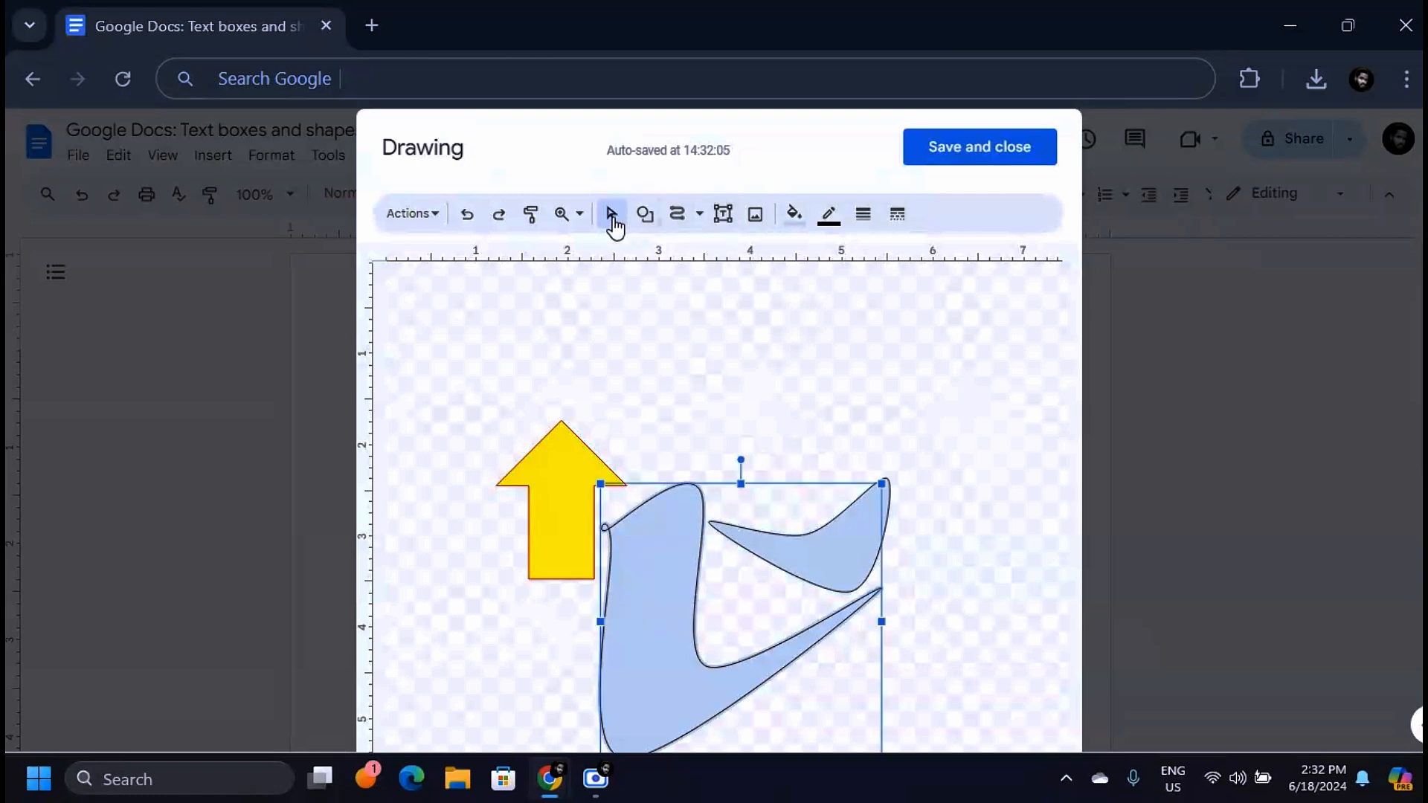
click(790, 217)
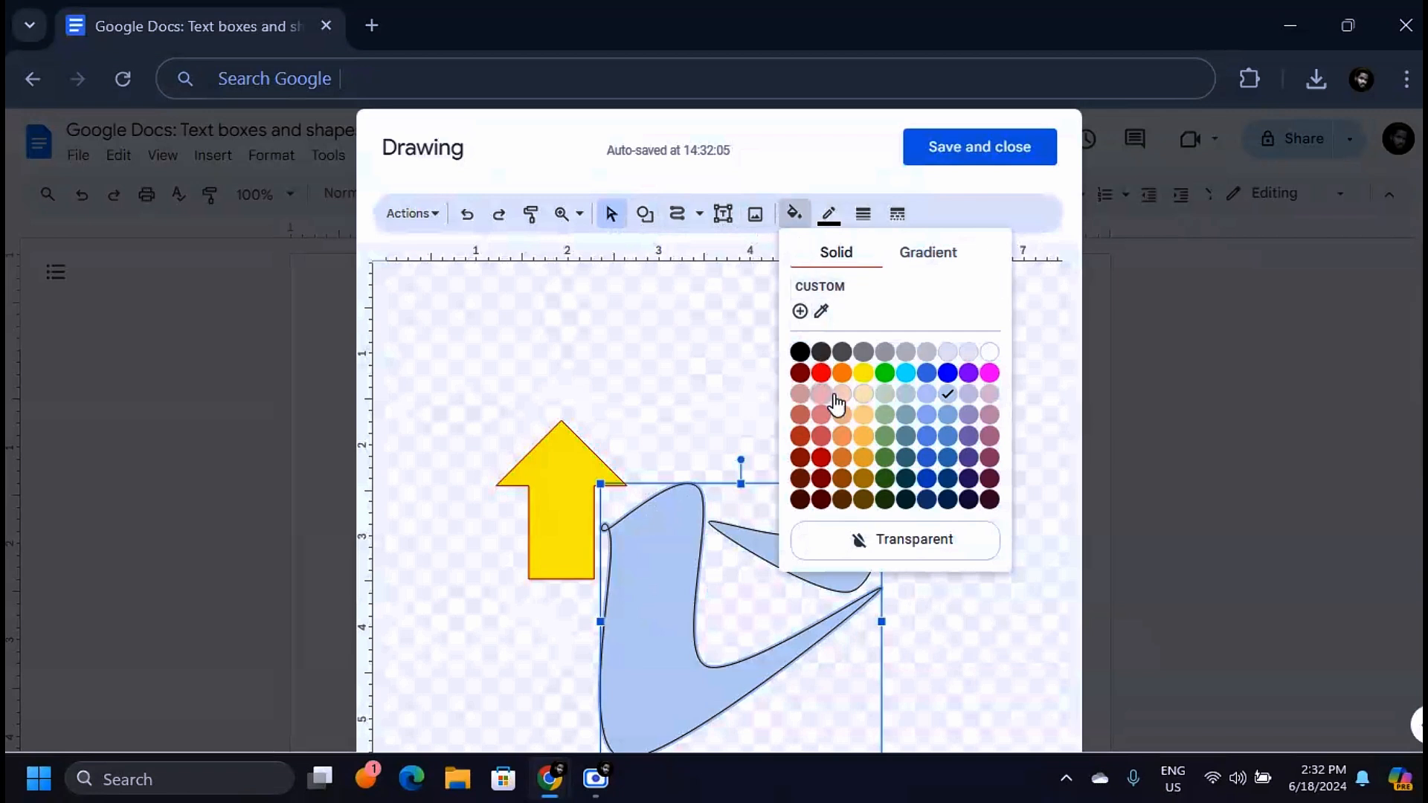
click(866, 374)
Step: Fill the small curved shape with solid dark grey
click(834, 551)
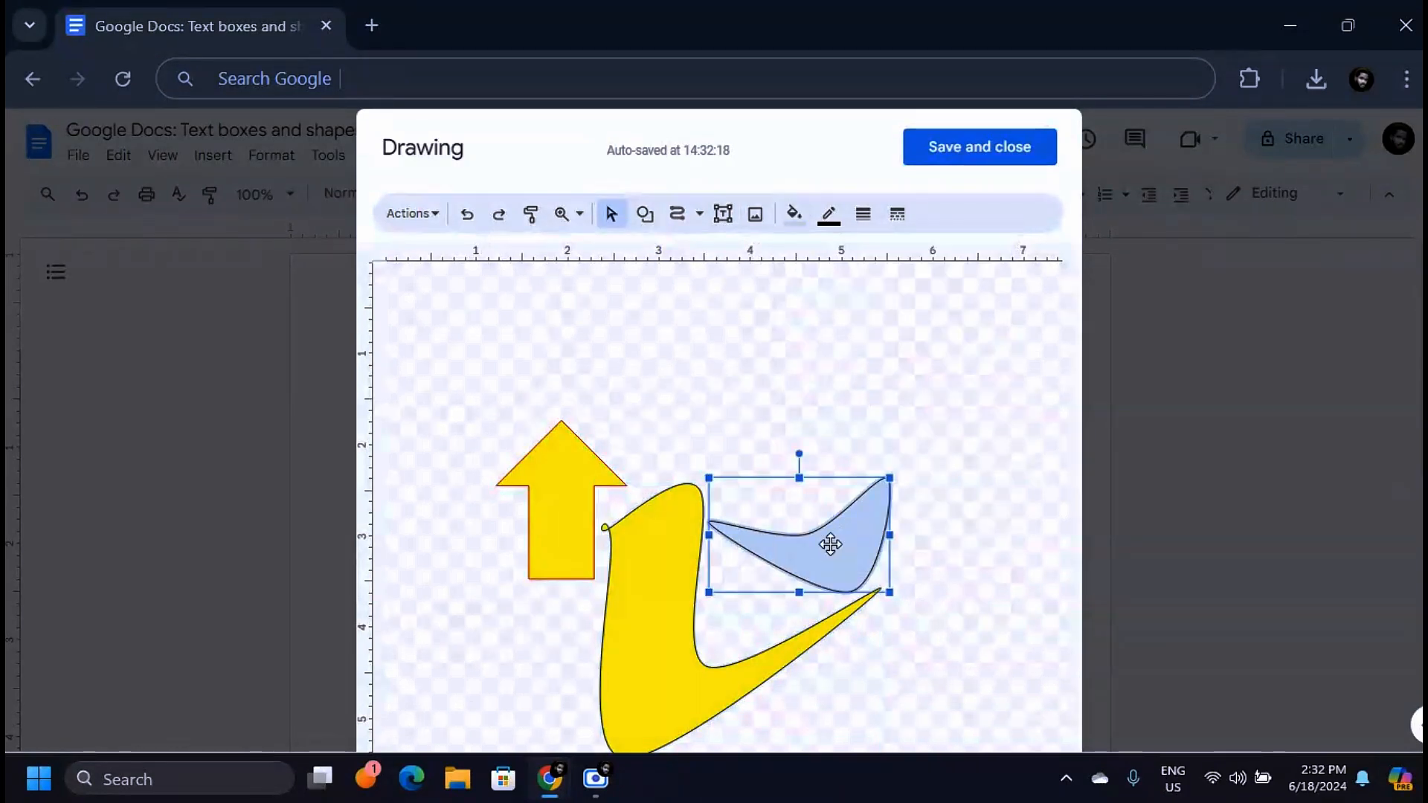
click(791, 218)
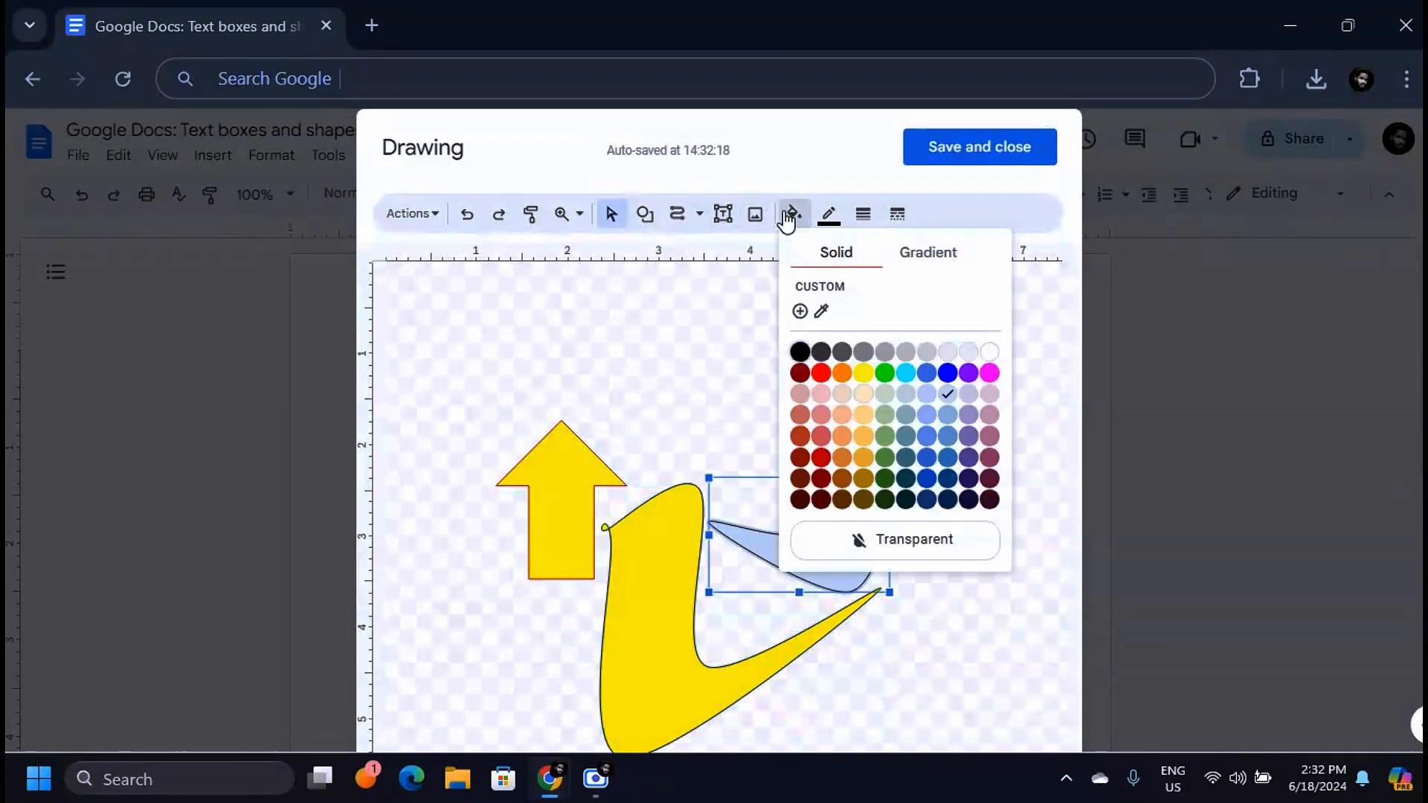
click(820, 351)
click(813, 357)
Step: Add a text box about 3.4 by 1.1 inches above the curved shapes, containing "THE TEXT"
click(723, 213)
drag(631, 329, 944, 431)
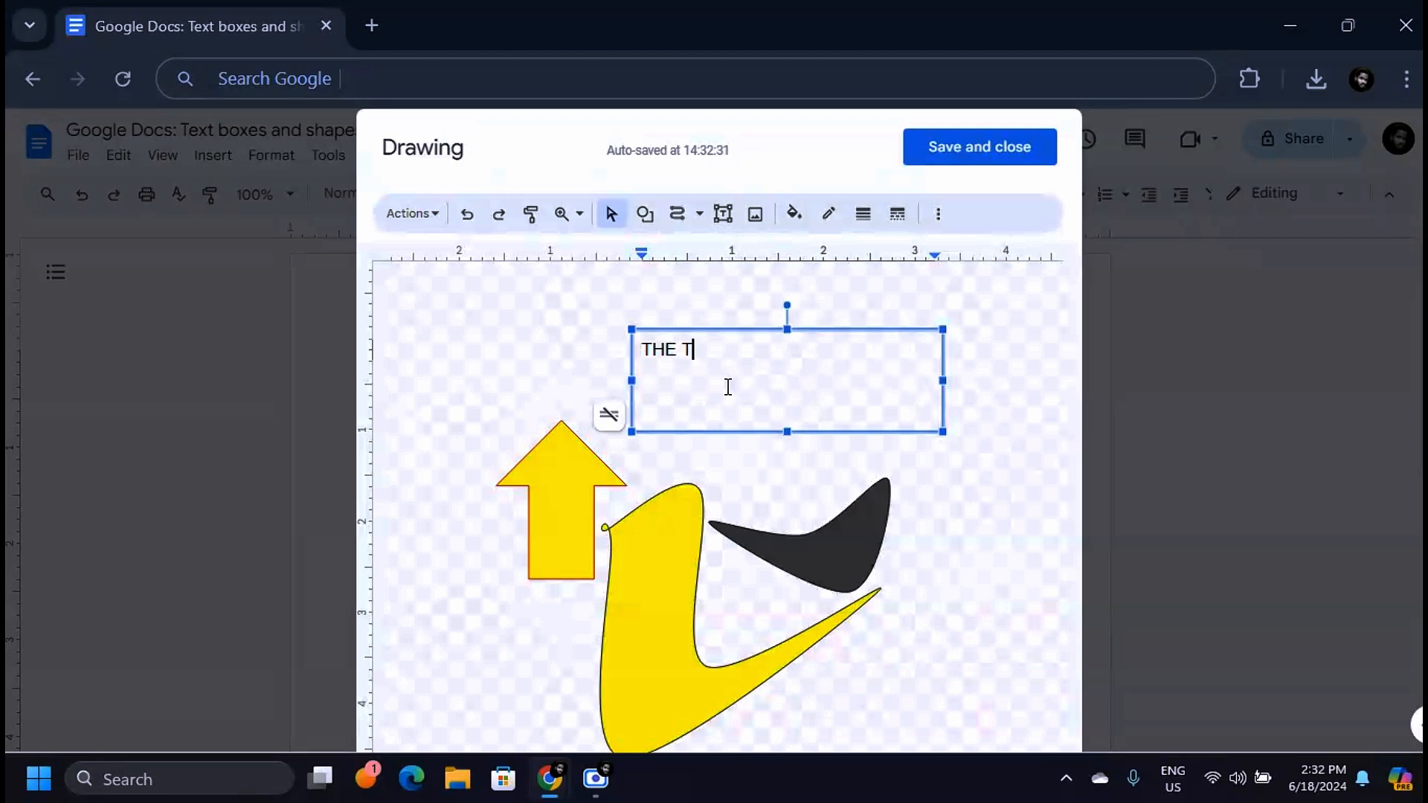
drag(729, 387, 617, 341)
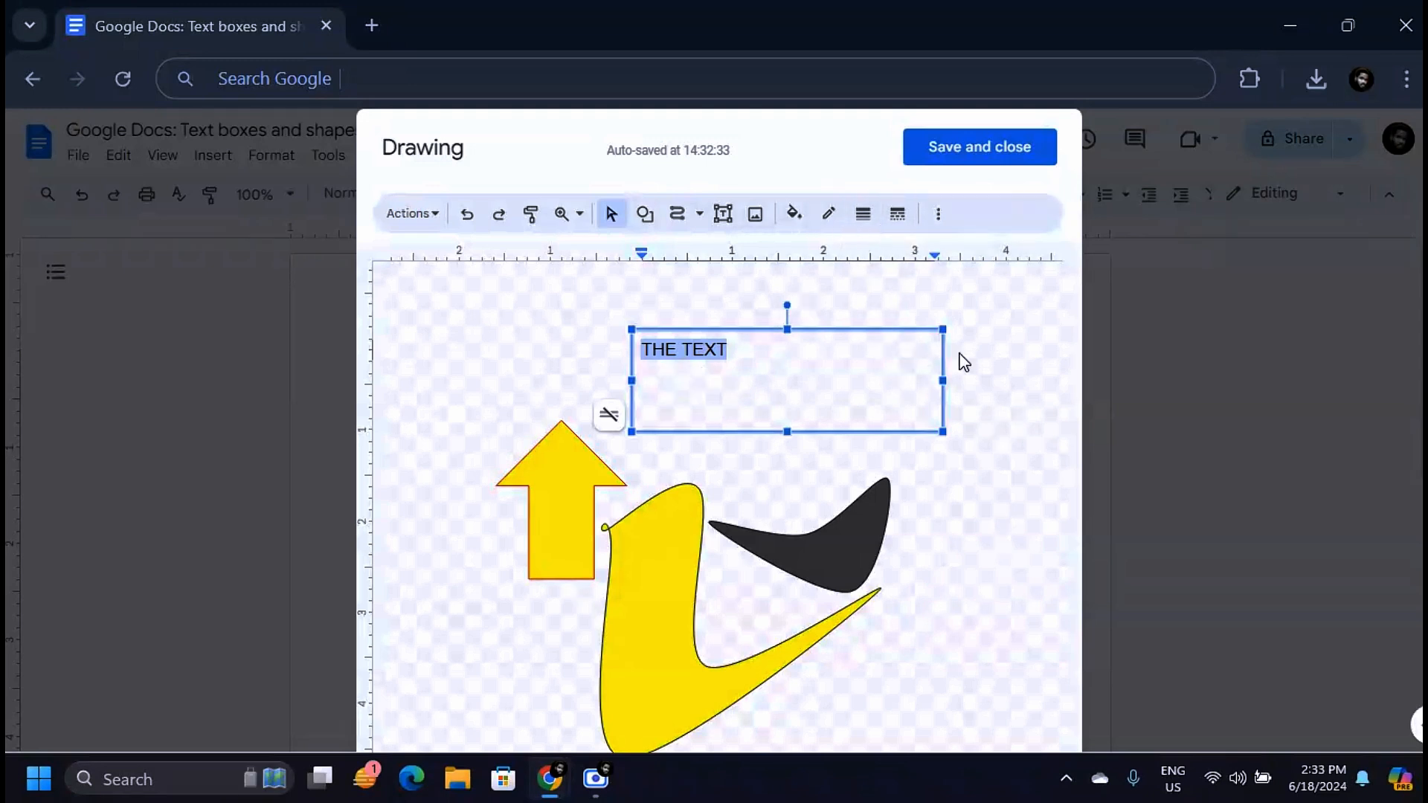
click(990, 447)
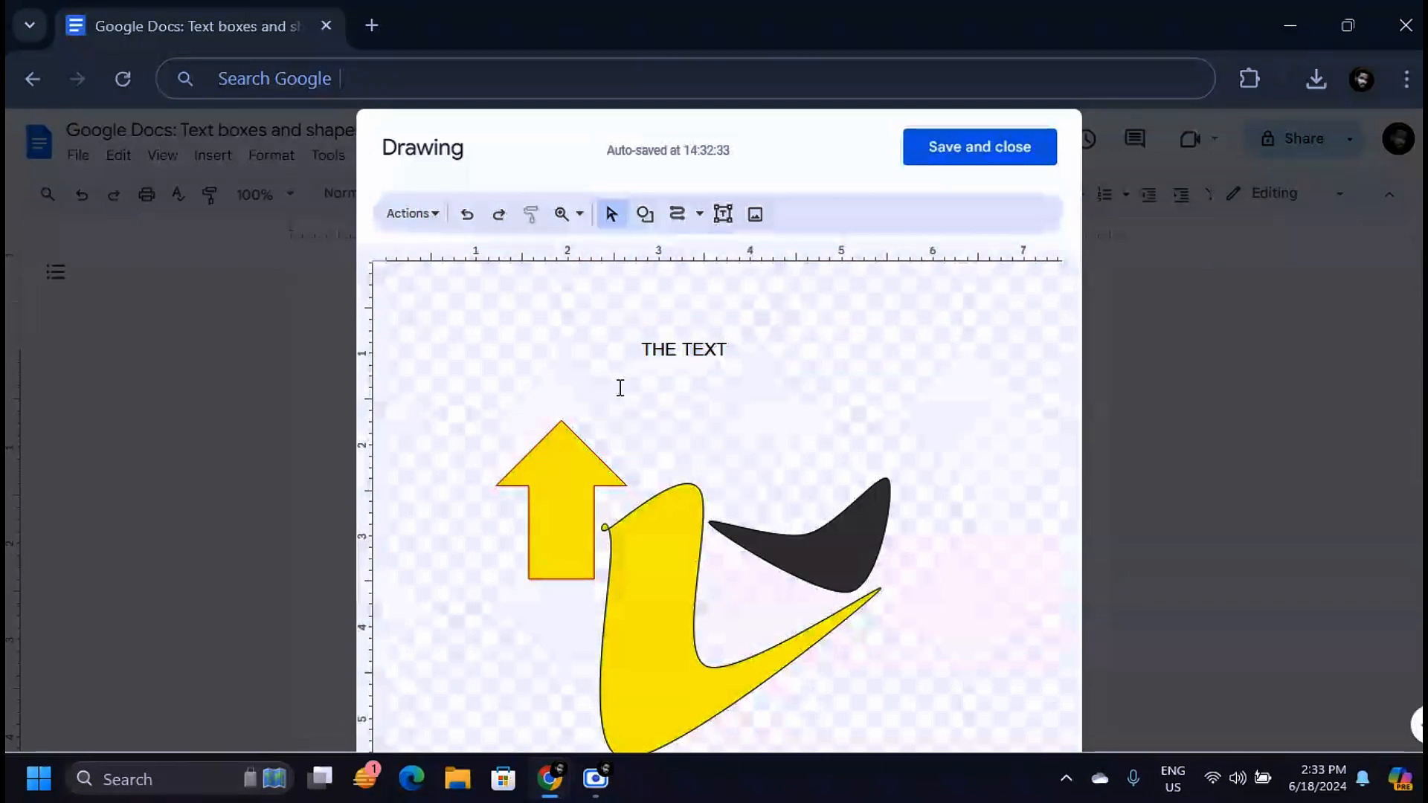
click(716, 350)
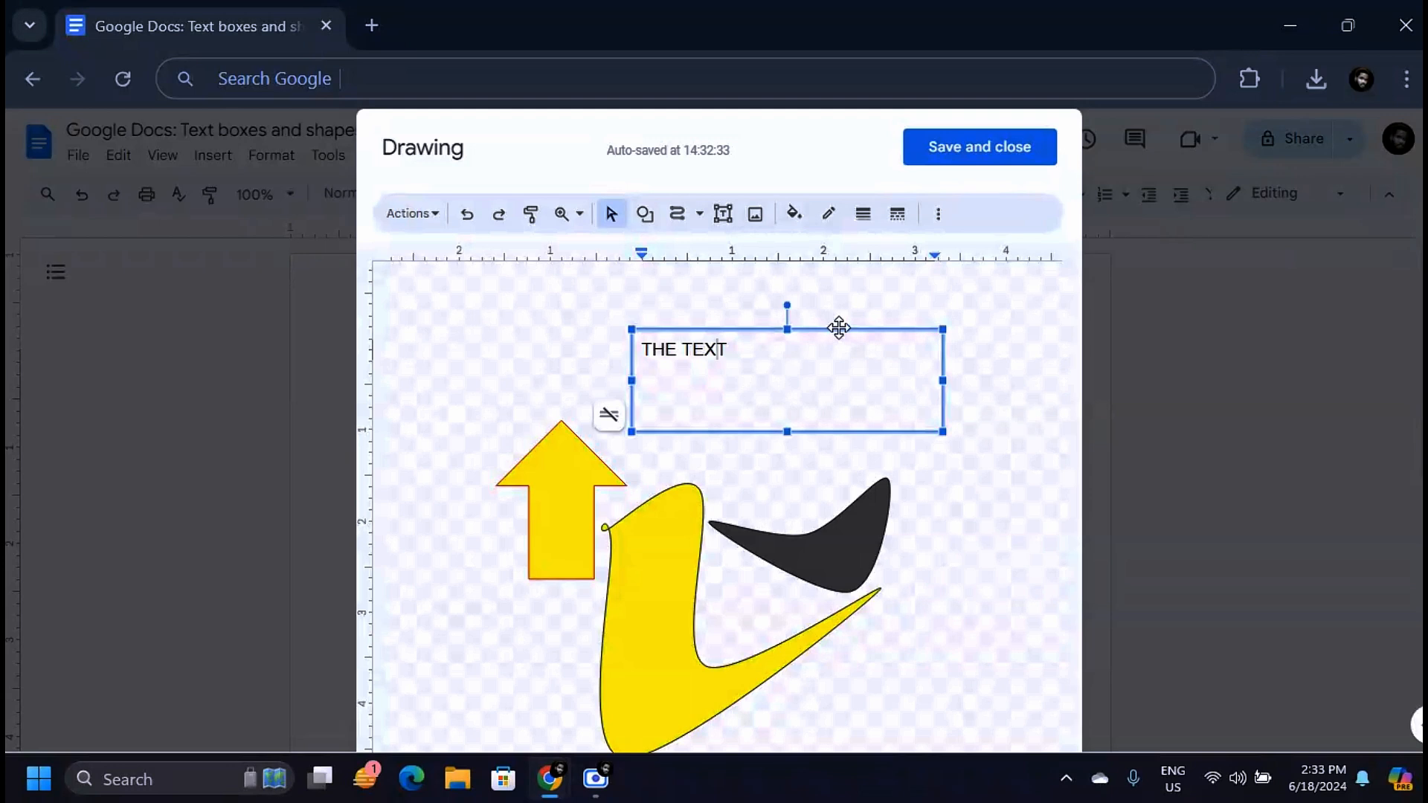
Step: Fill the text box containing THE TEXT with solid dark grey and colour its border red
click(794, 213)
click(819, 352)
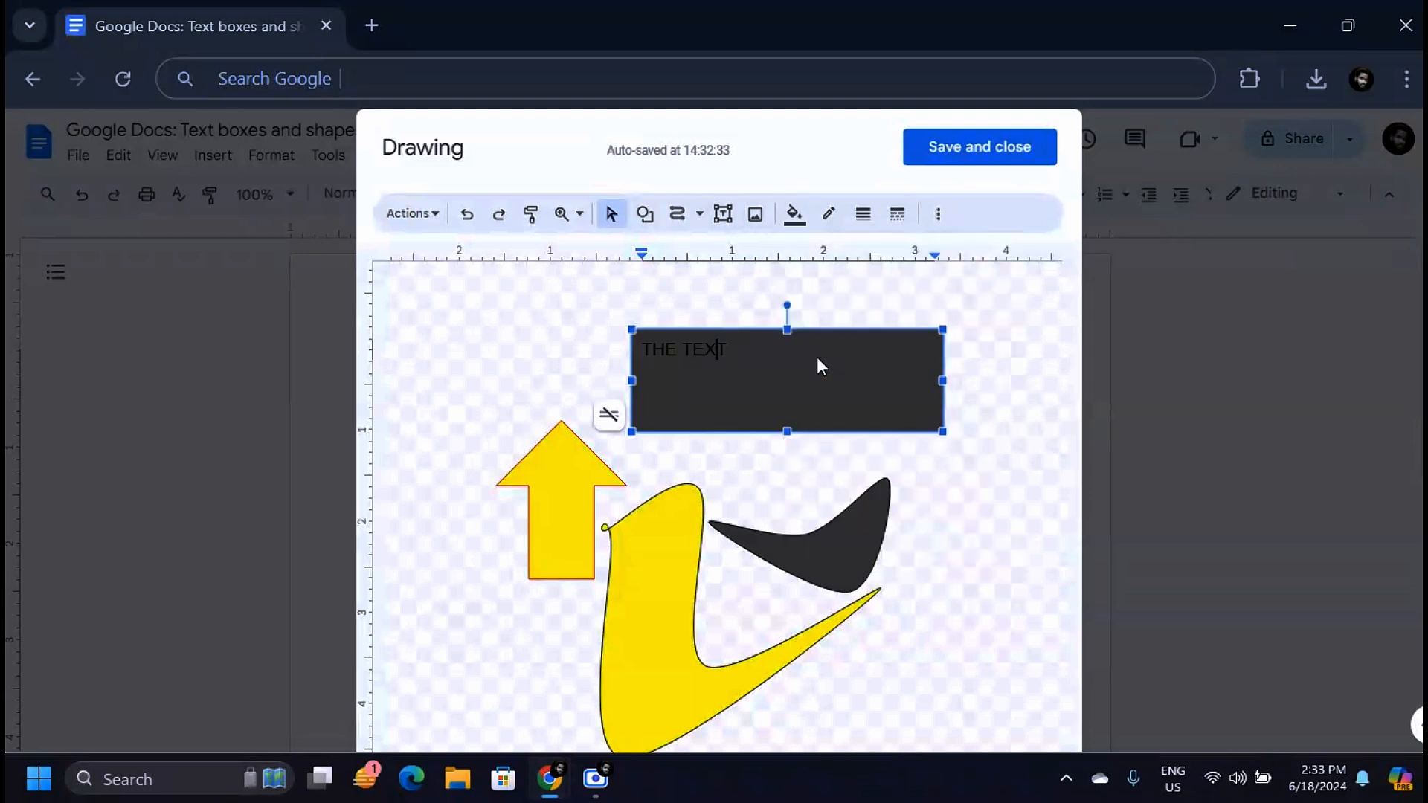
click(829, 213)
click(858, 334)
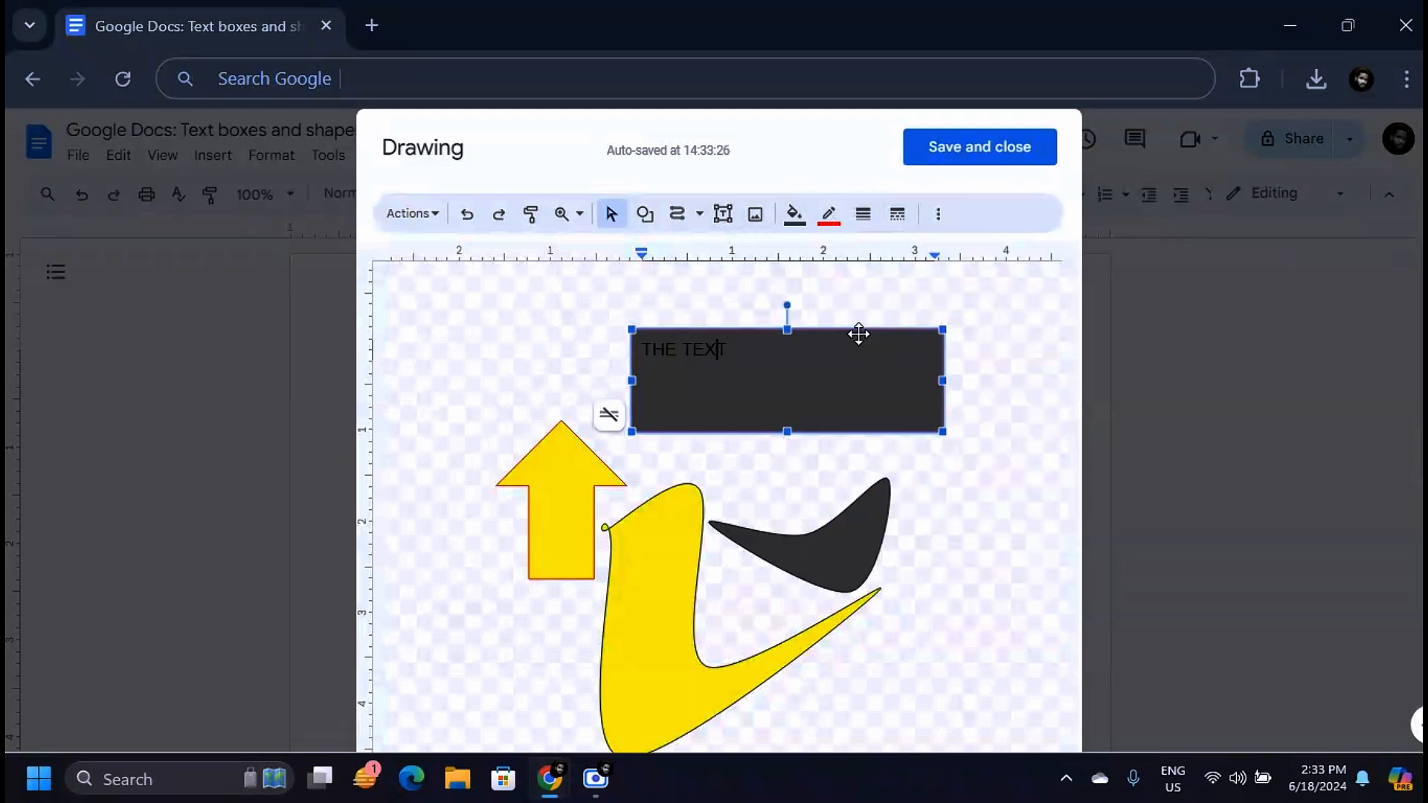
Step: Set the border of the THE TEXT box to 8px weight and a dashed line
click(862, 216)
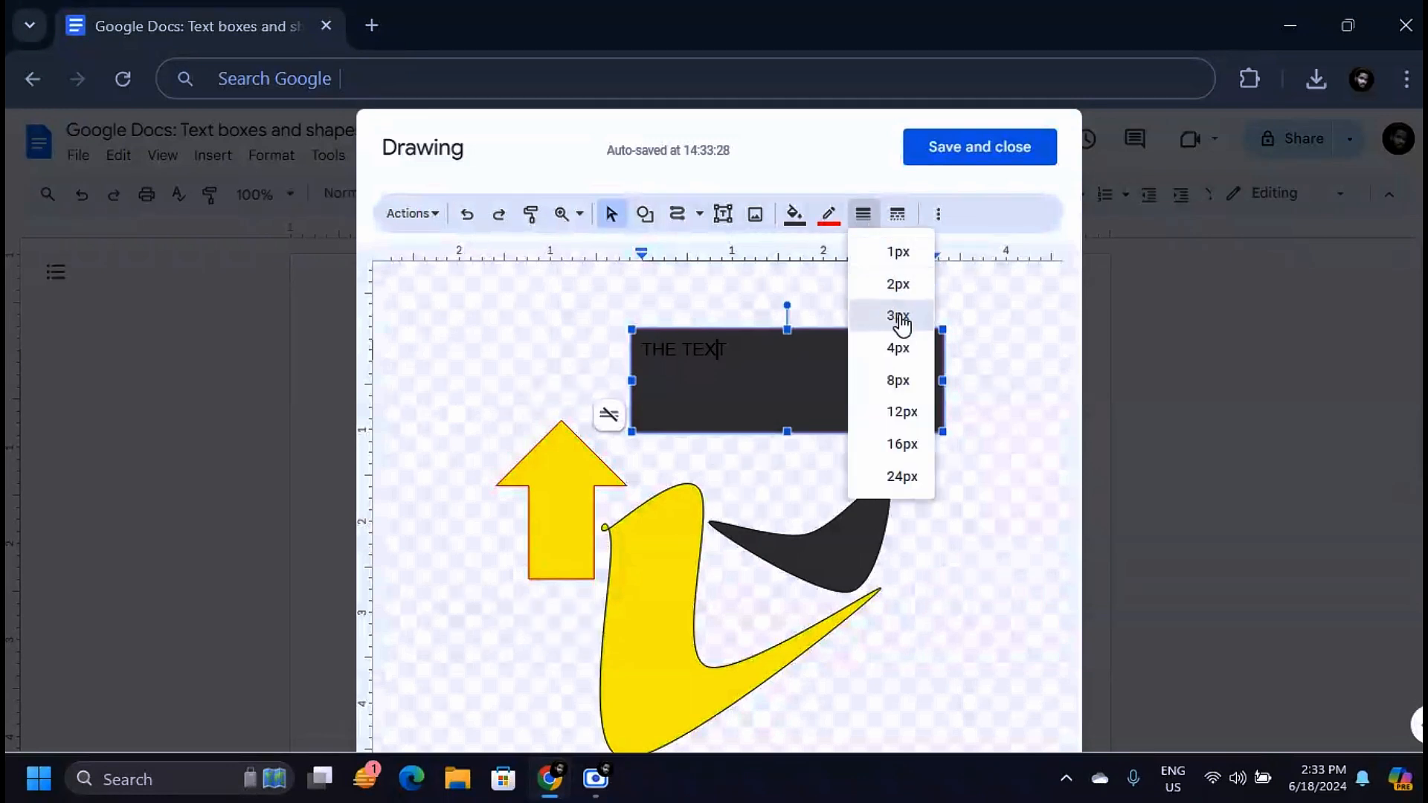
click(897, 381)
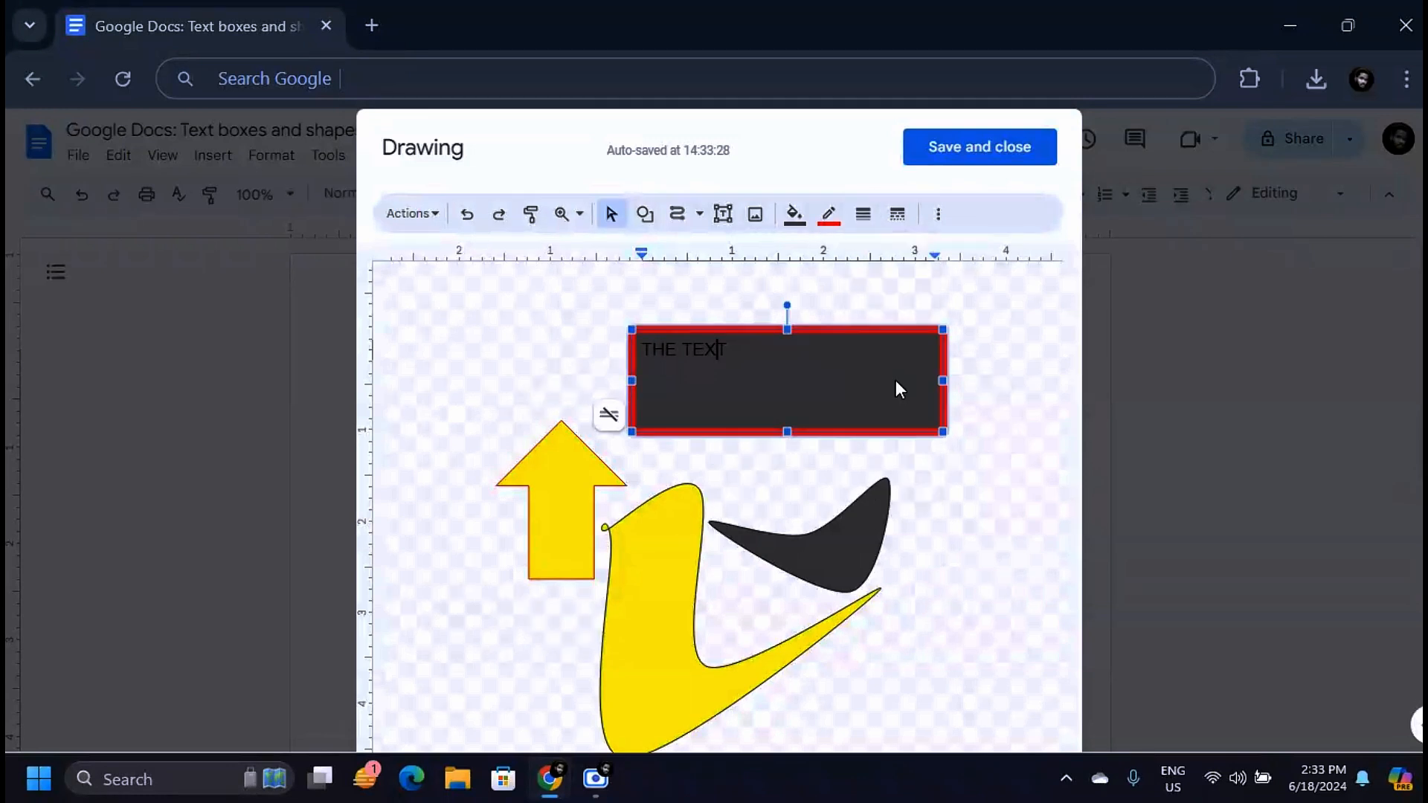
click(900, 217)
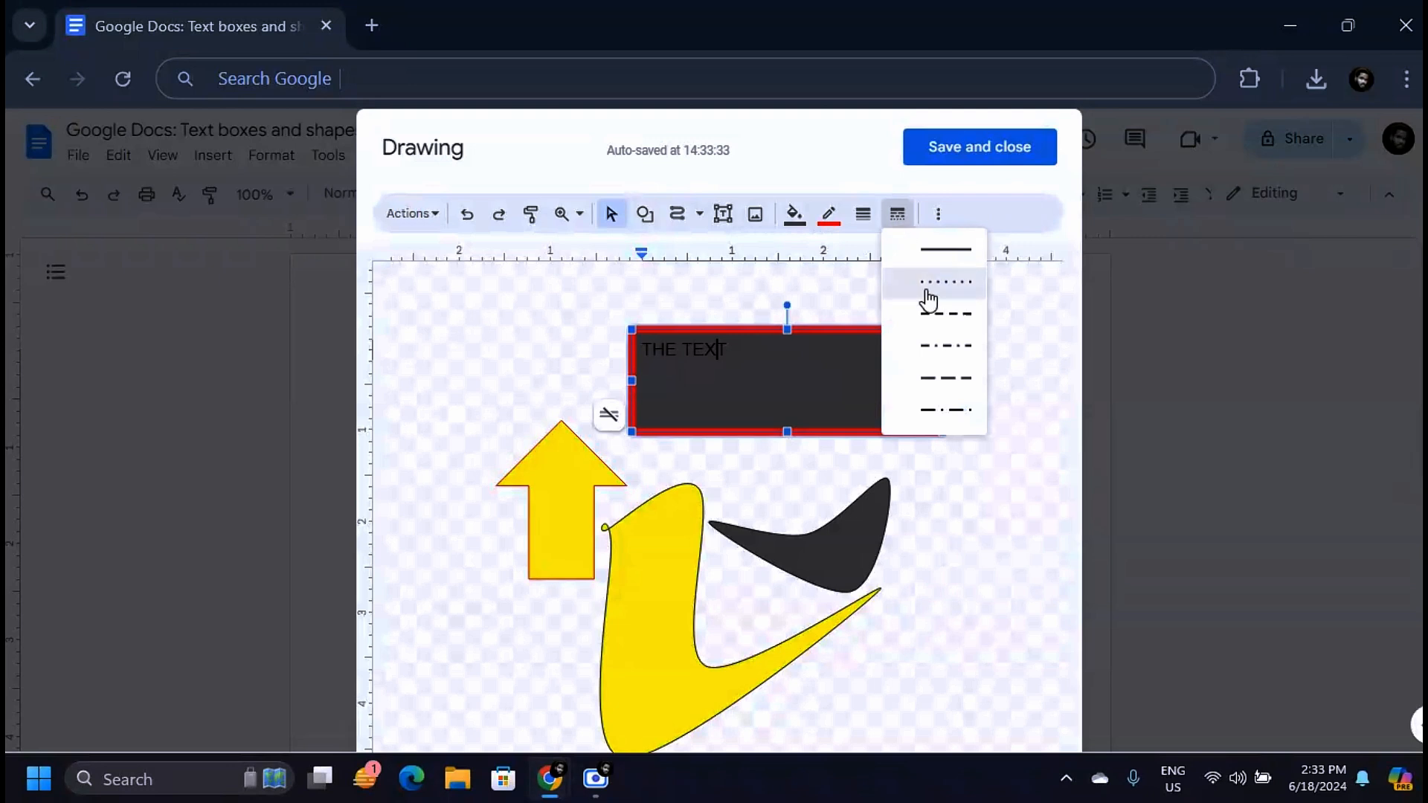
click(941, 316)
click(996, 409)
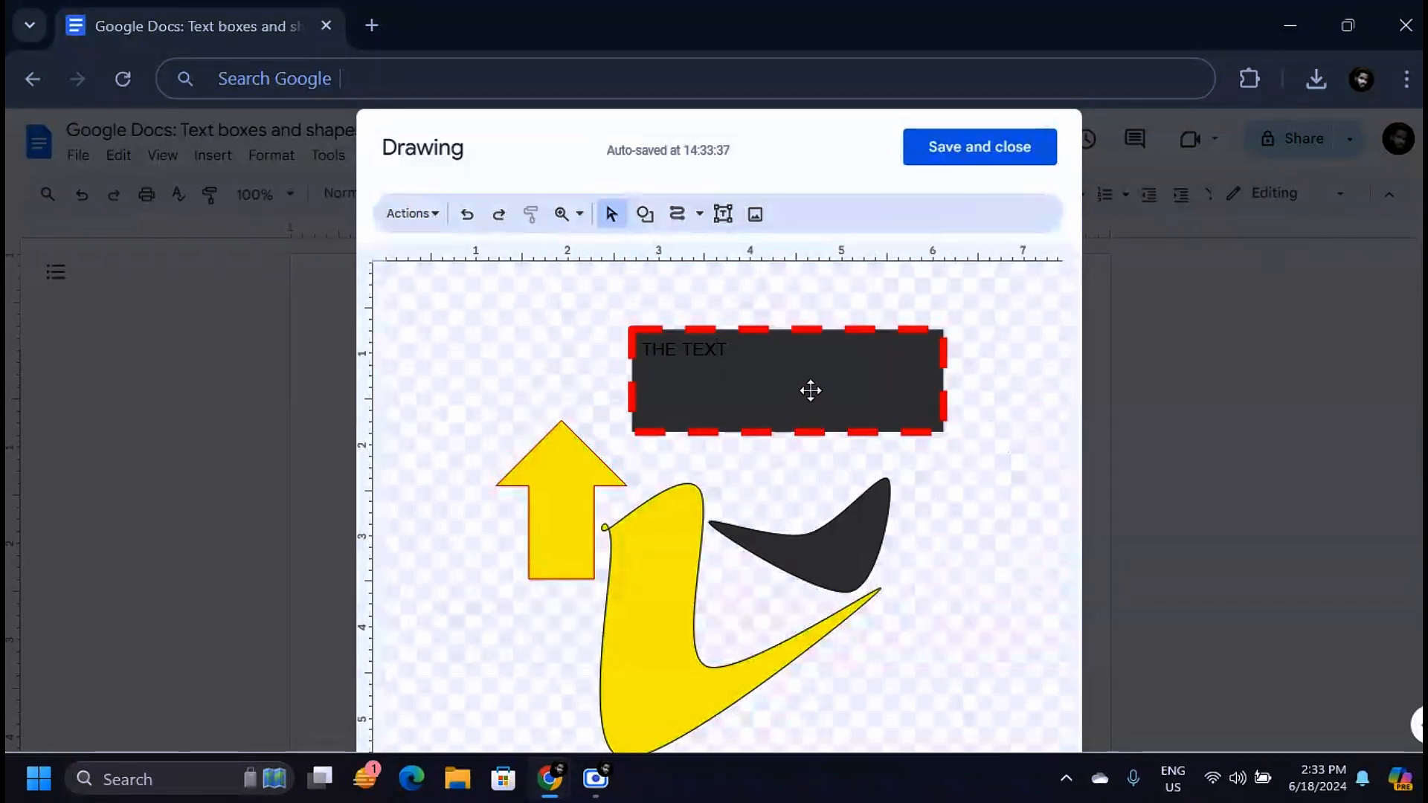
Step: Replace the THE TEXT box with a new text box about 3.1 by 1.1 inches in the same area, containing "TEXT BOX"
click(812, 330)
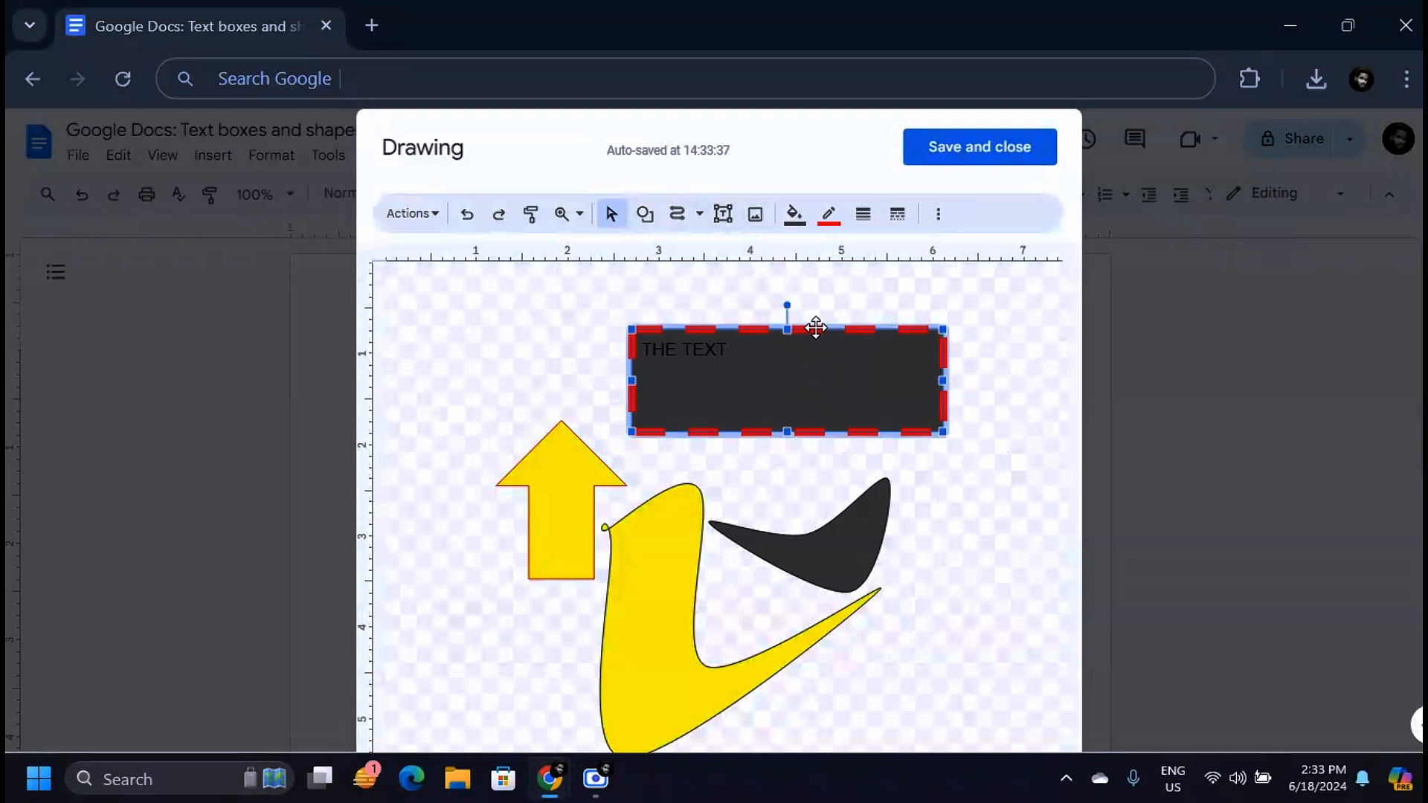
key(Delete)
click(723, 214)
drag(635, 302, 921, 402)
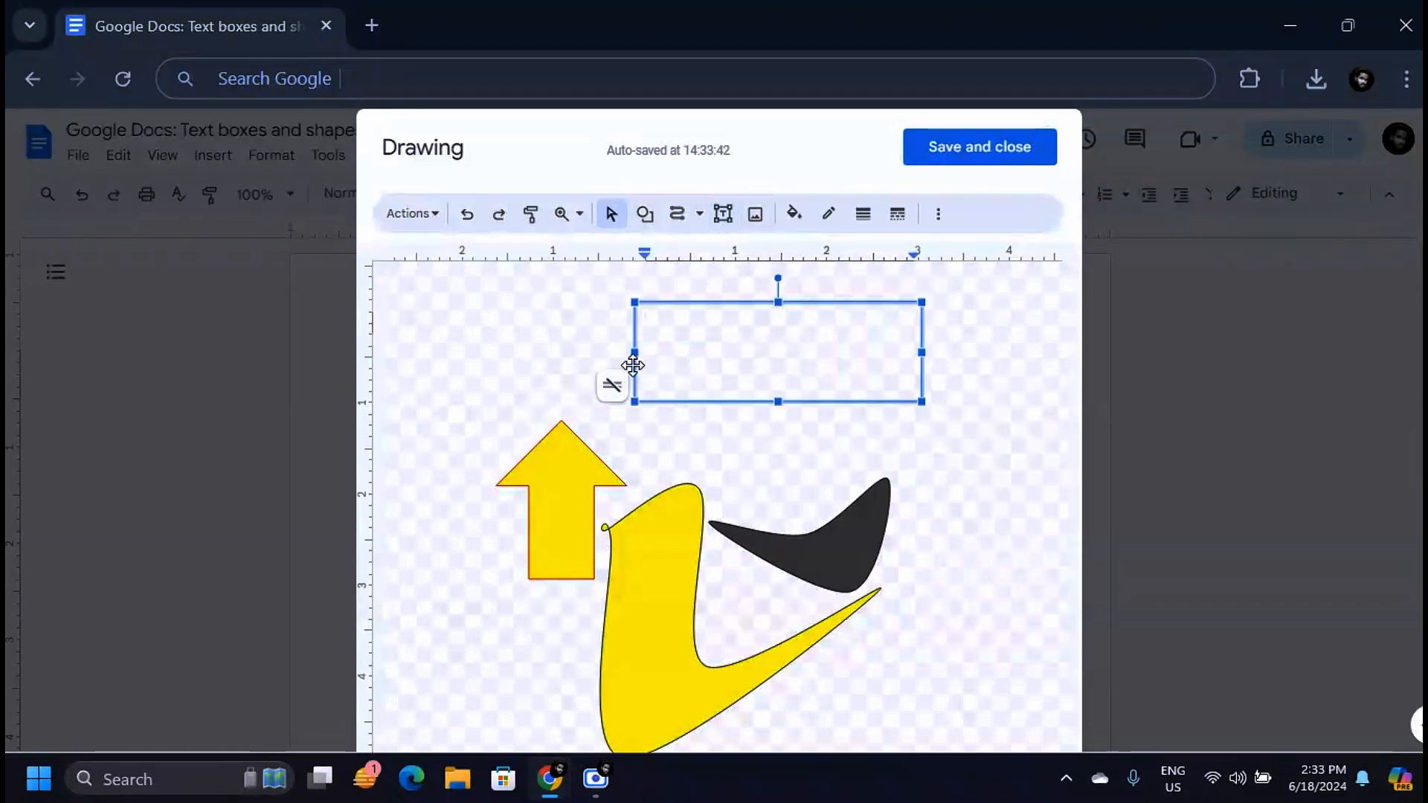
text(TEXT)
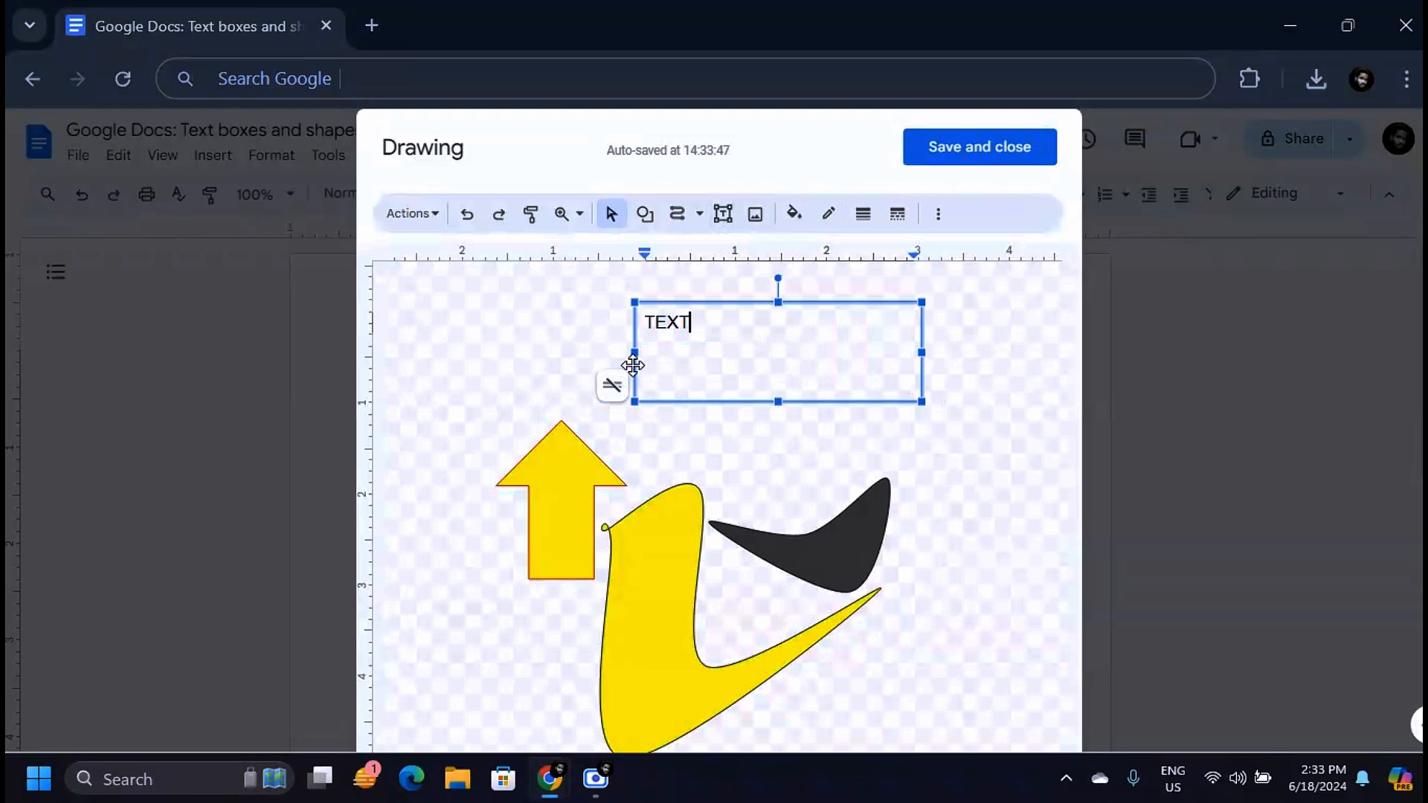
text( BOX)
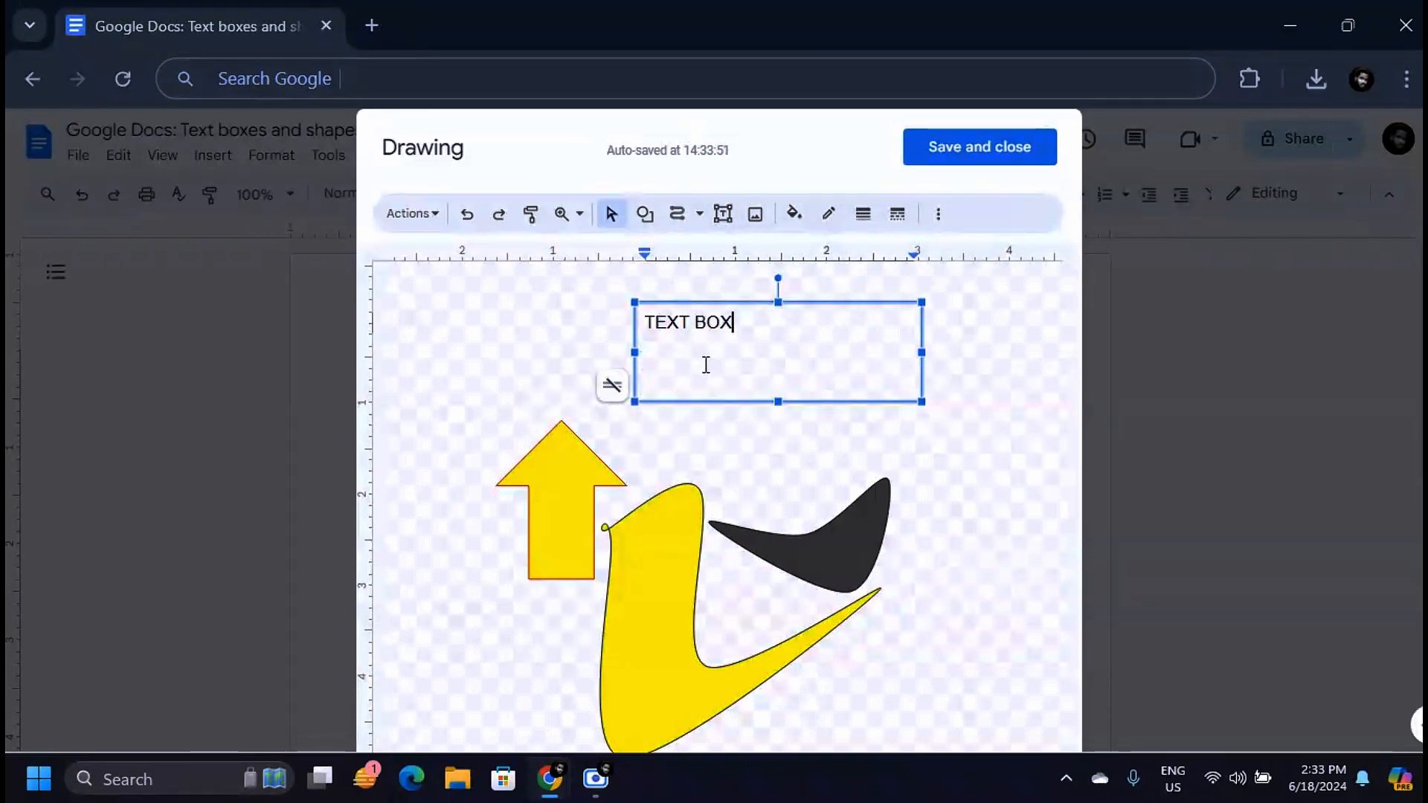
Step: Insert a blank line above TEXT BOX and set the words' font to Nunito Semi Bold
drag(751, 325, 652, 328)
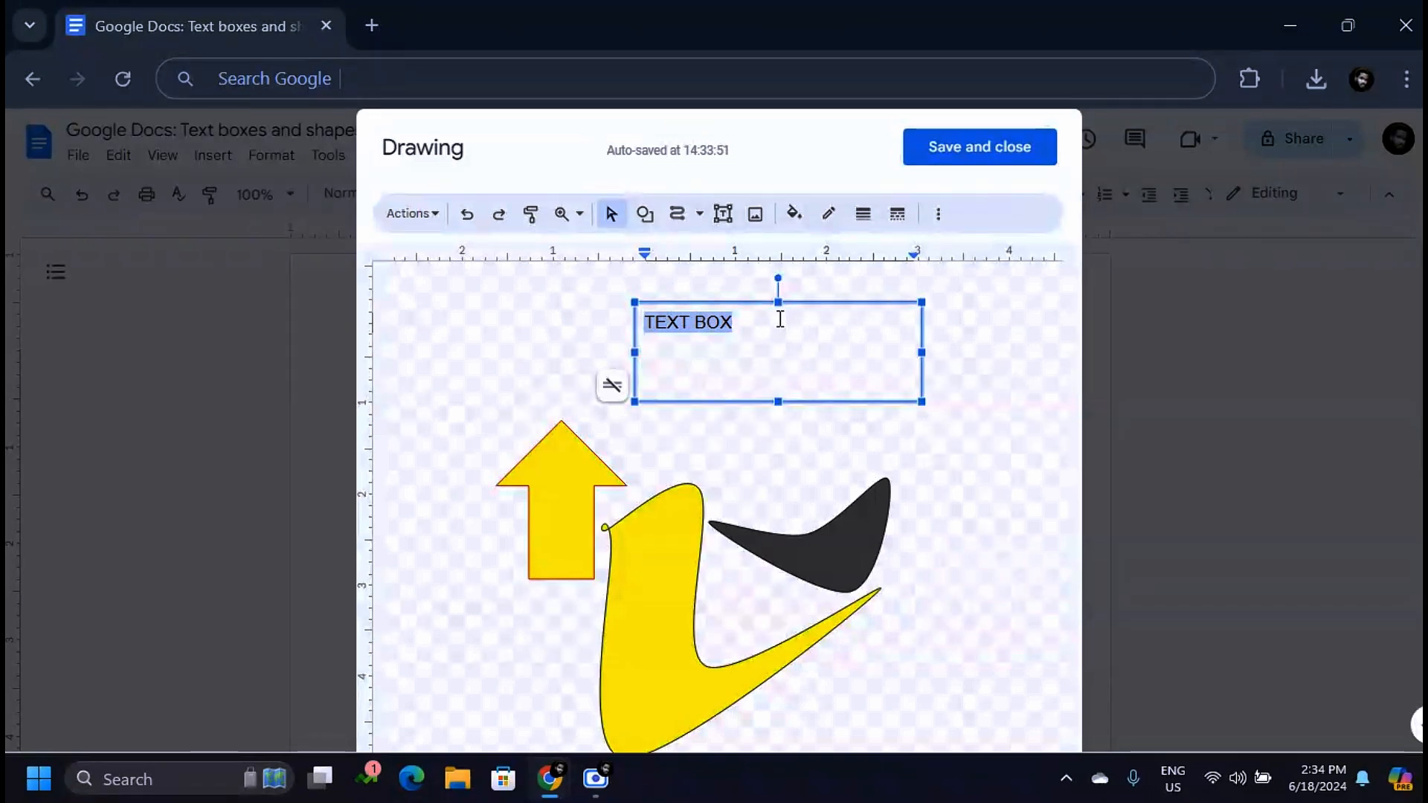
double_click(753, 361)
drag(772, 328, 632, 335)
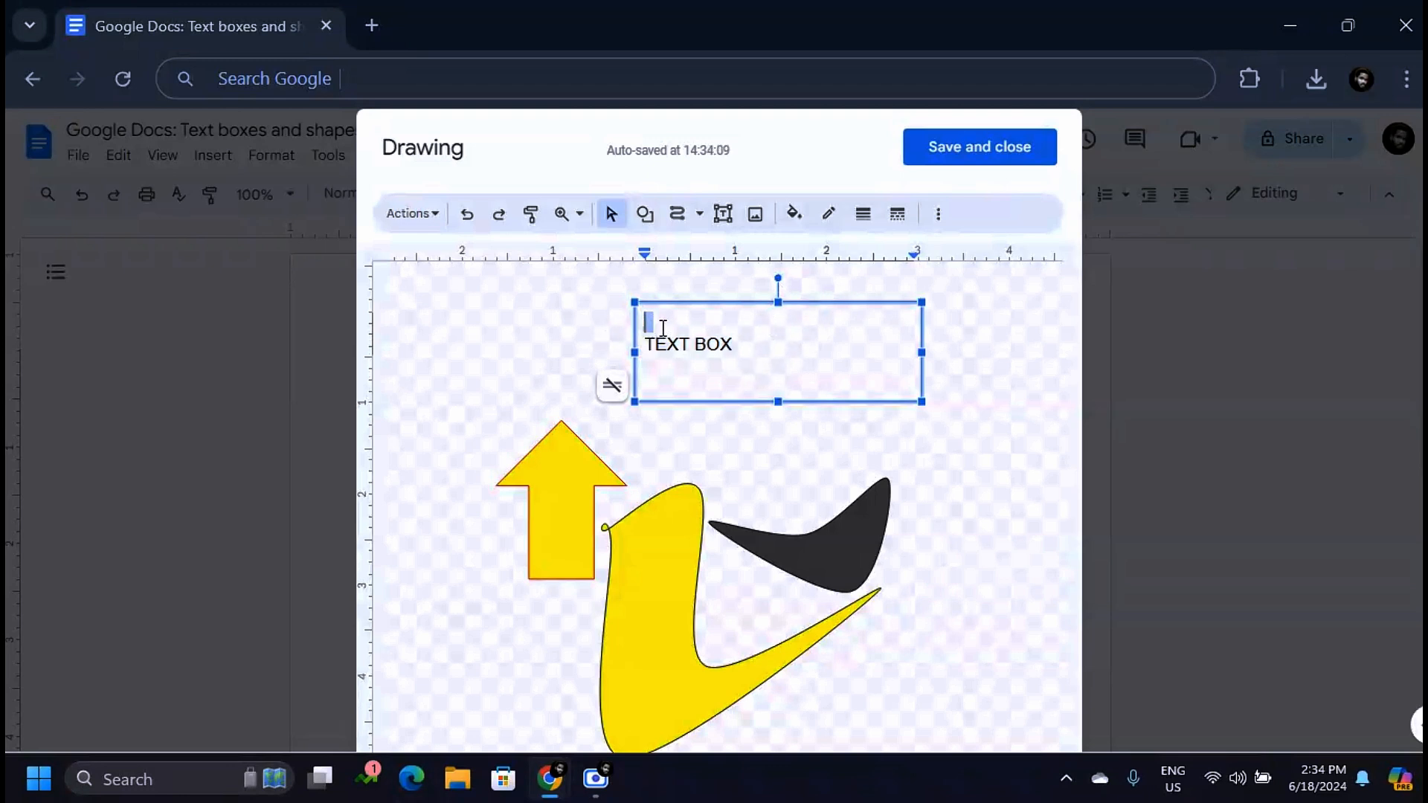
drag(733, 343, 637, 344)
click(939, 216)
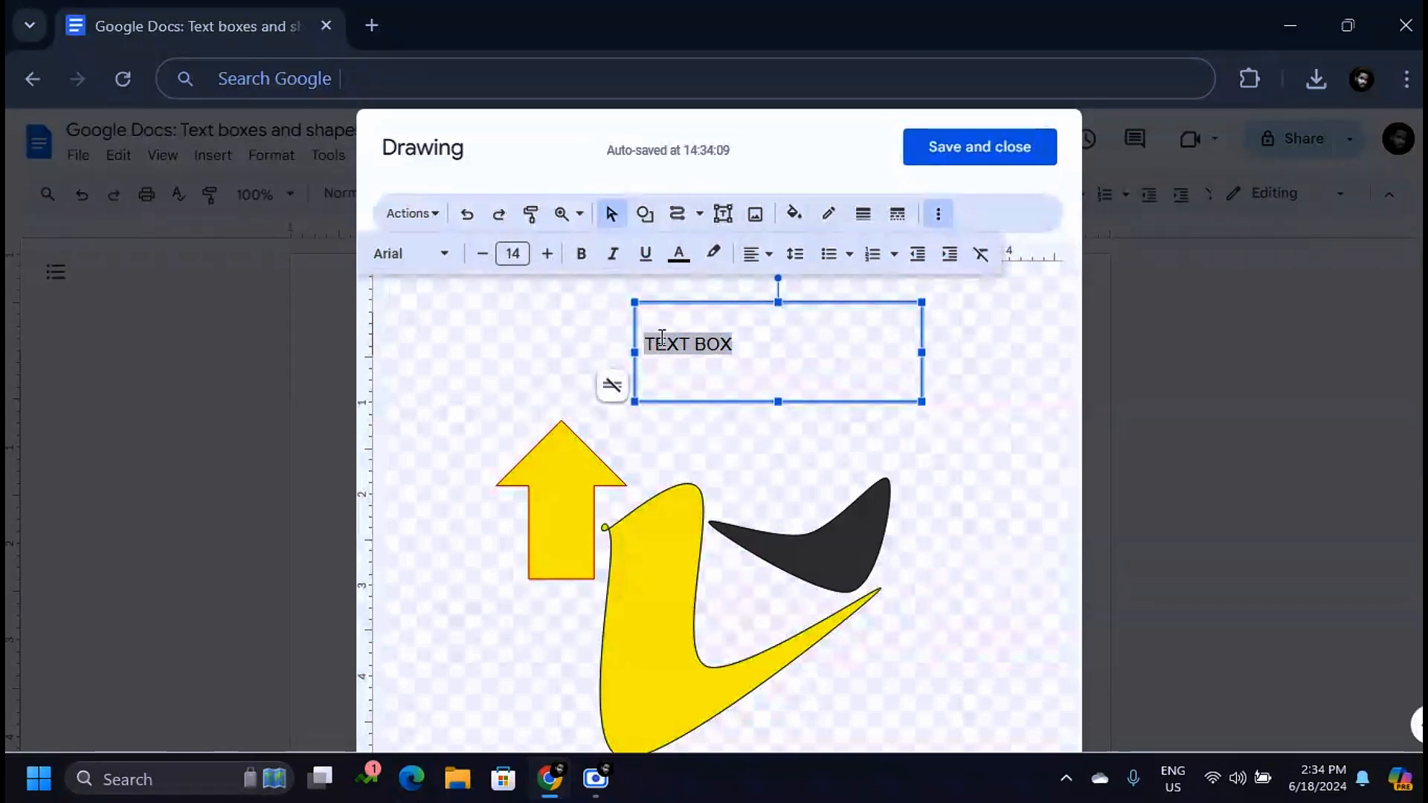
click(443, 256)
mouse_move(451, 378)
mouse_move(435, 447)
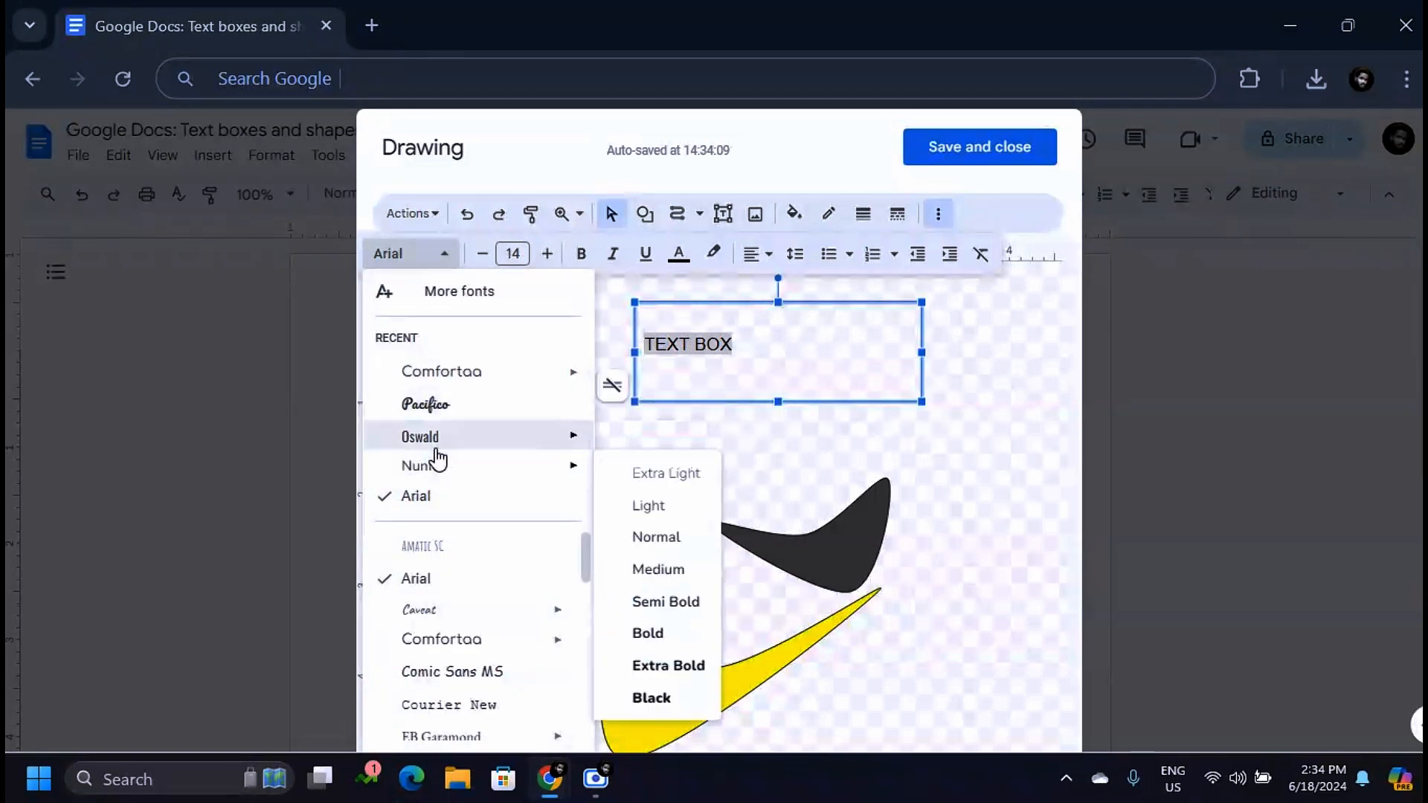
click(654, 603)
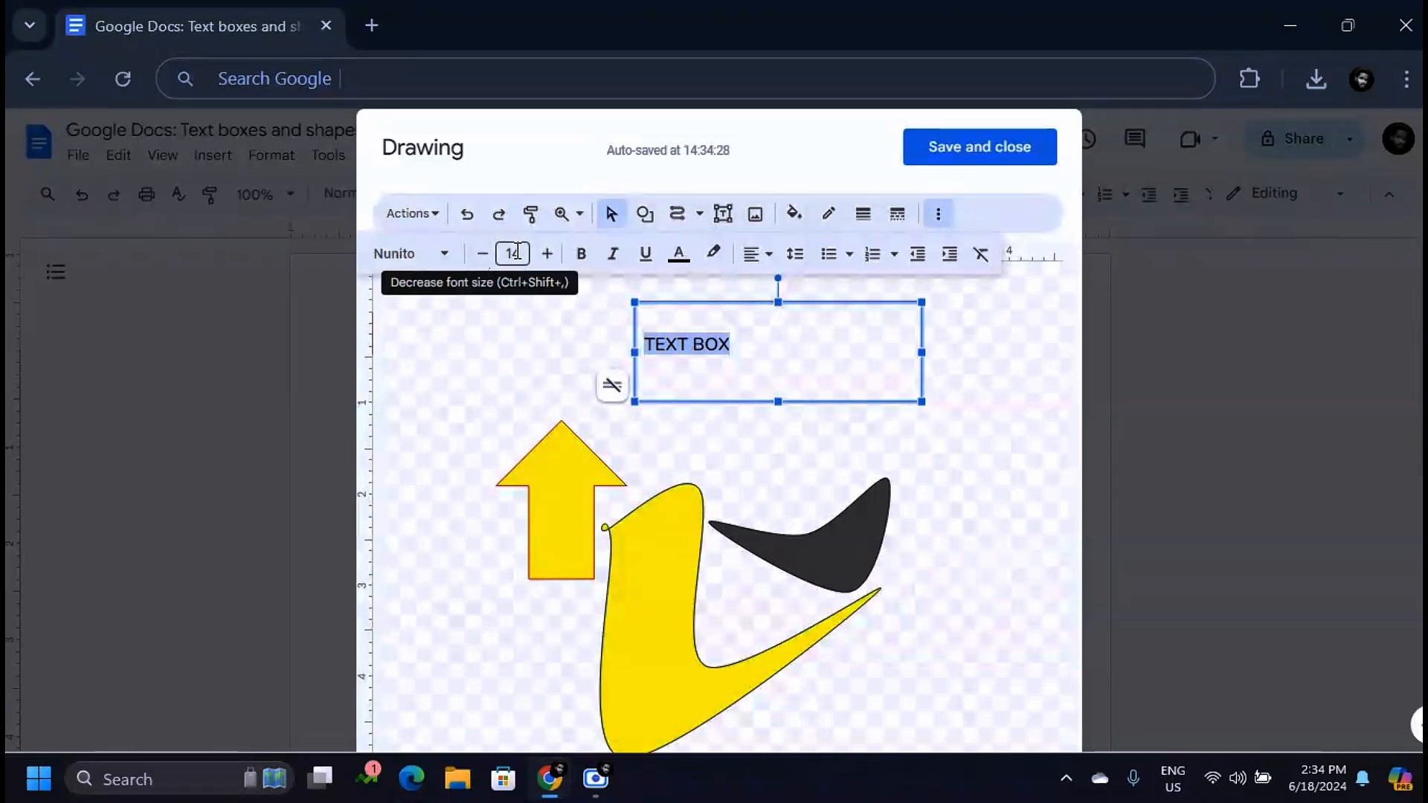
Step: Set the font size of TEXT BOX to 16
click(547, 257)
click(547, 257)
click(547, 257)
click(548, 256)
click(548, 254)
click(548, 255)
click(547, 255)
click(491, 256)
click(491, 257)
click(491, 256)
click(491, 257)
click(491, 256)
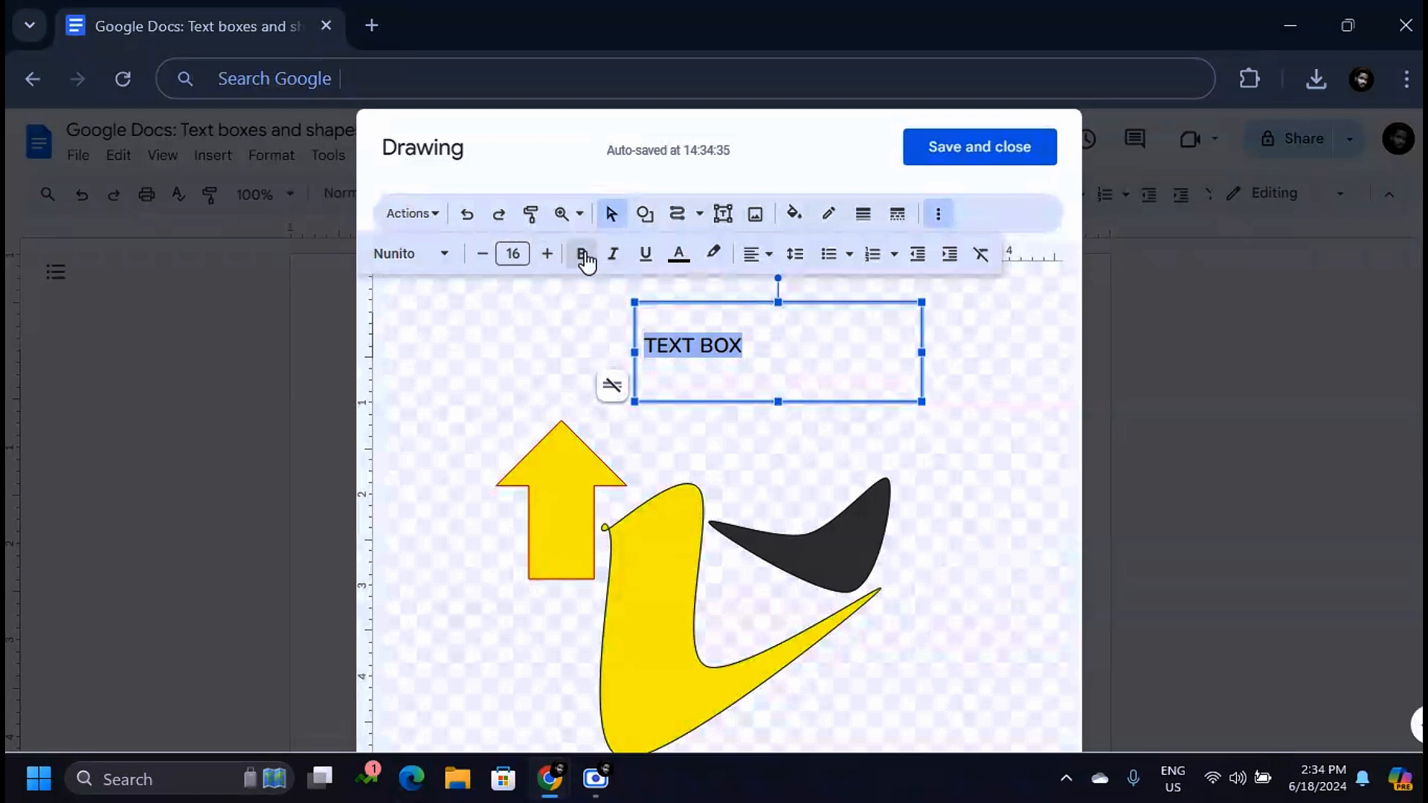
Step: Make TEXT BOX bold, italic and underlined, and colour the text green
click(582, 255)
click(616, 256)
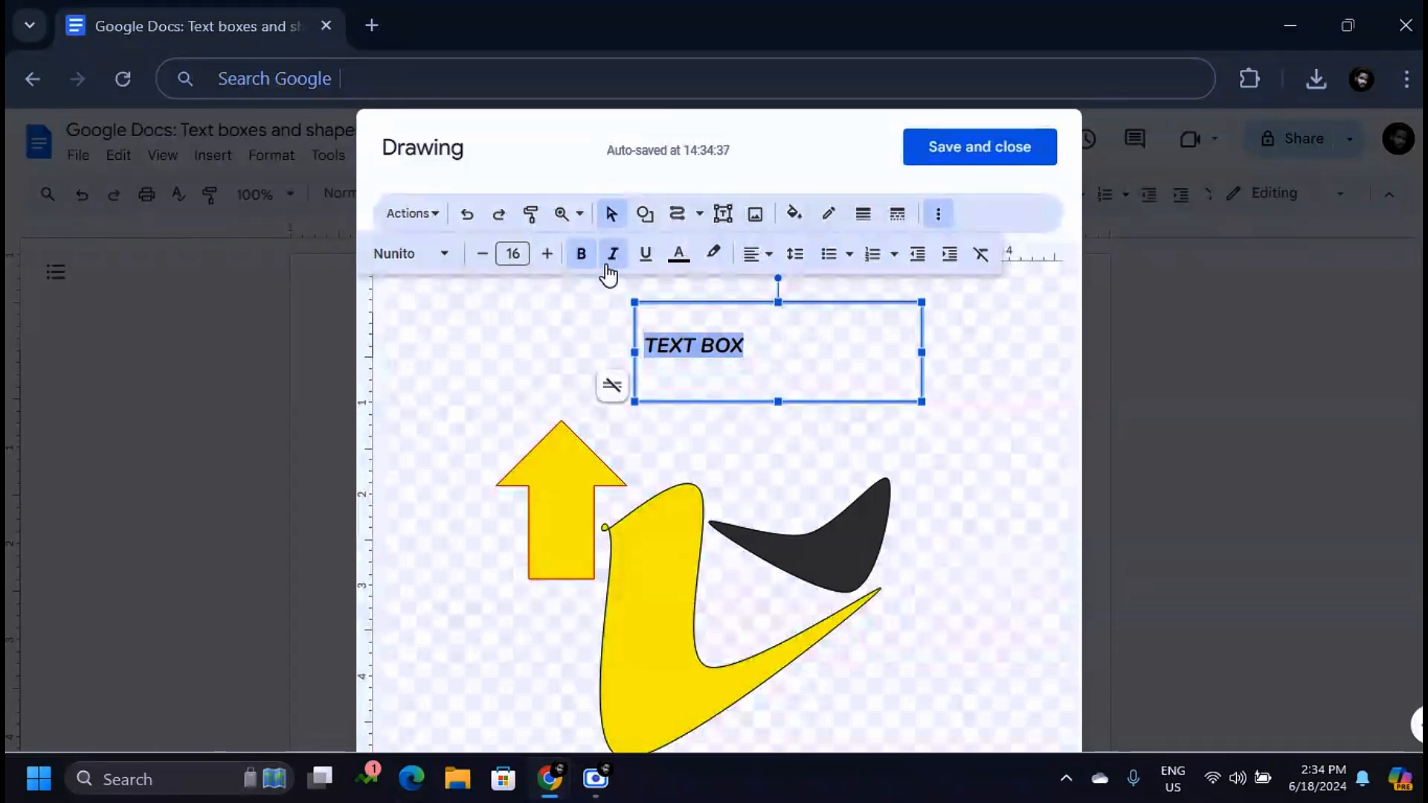
click(645, 255)
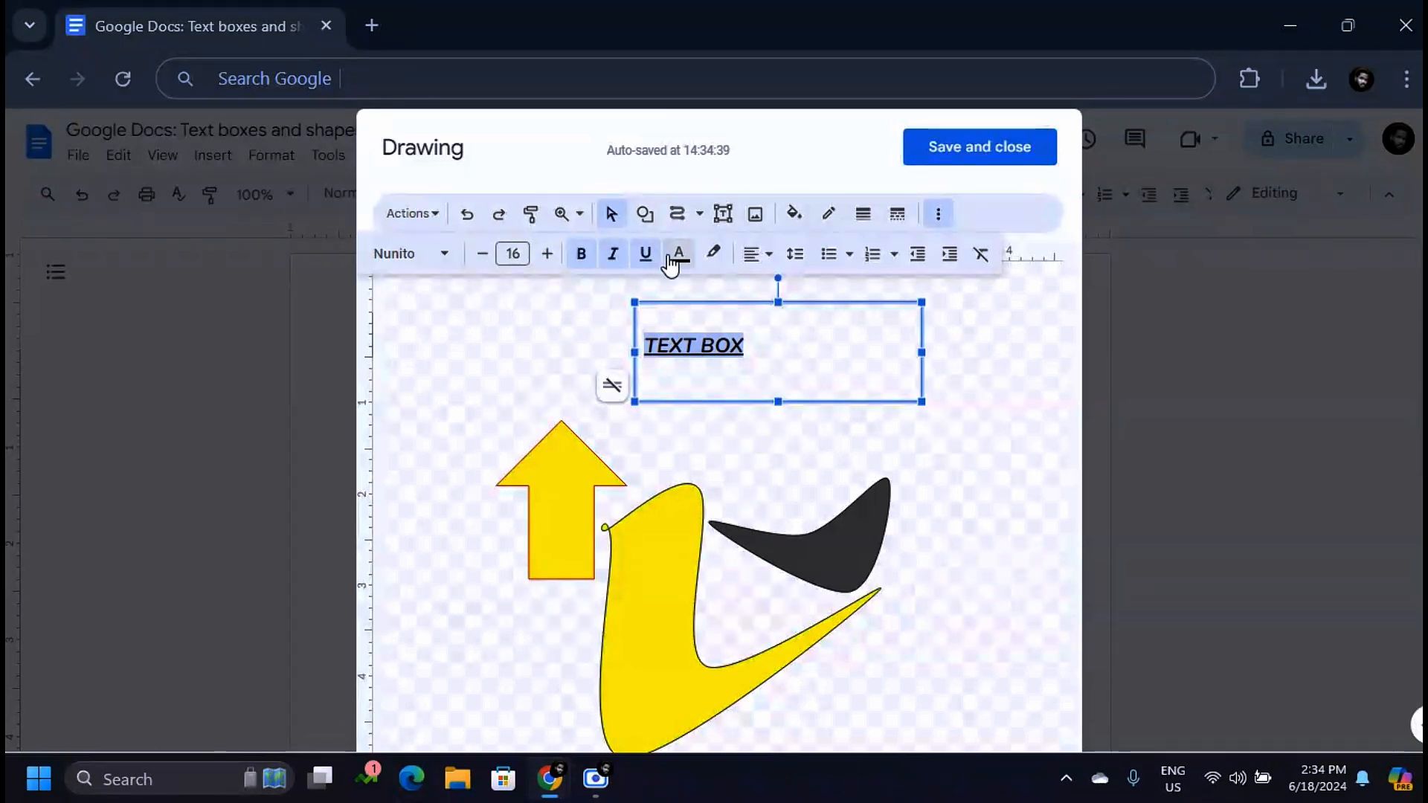
click(681, 263)
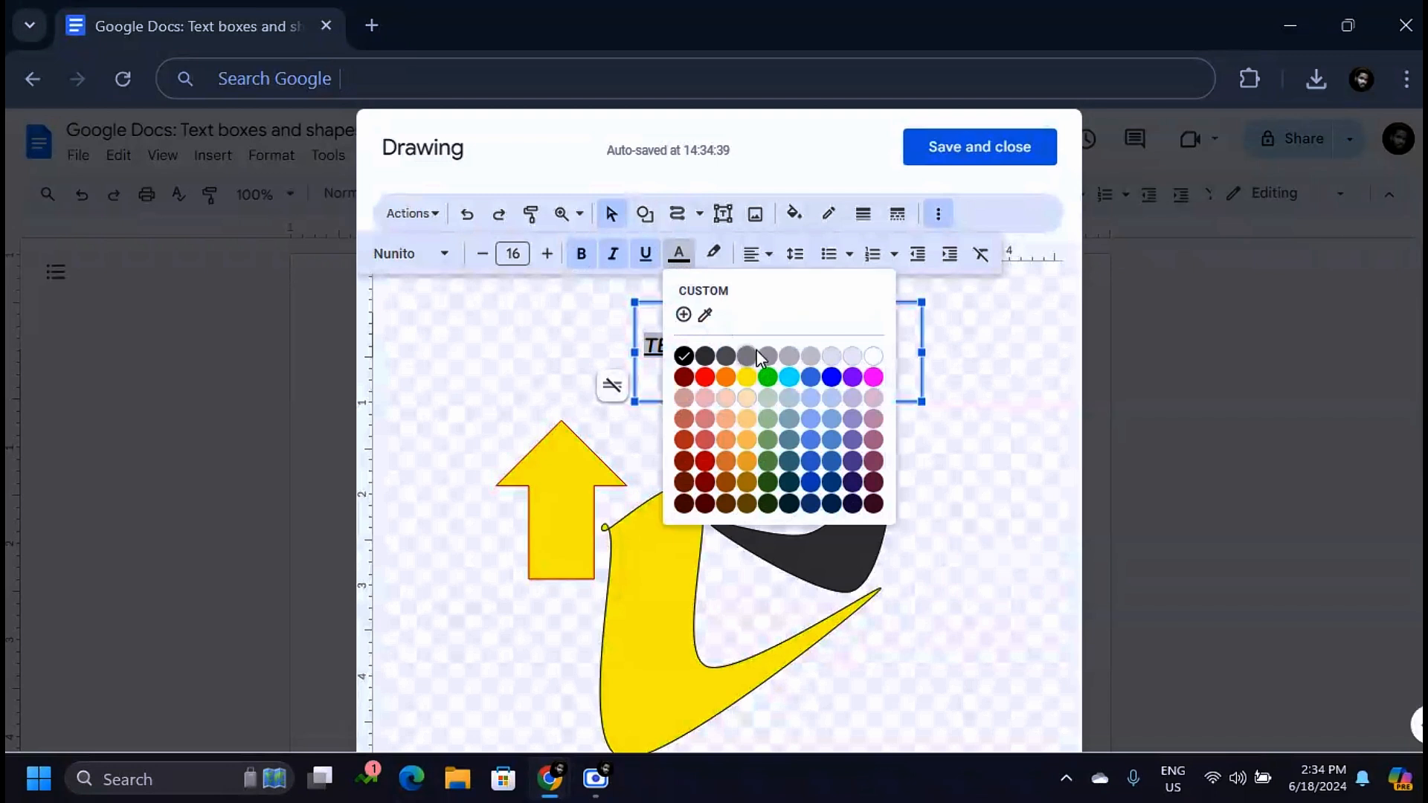
click(768, 377)
click(779, 347)
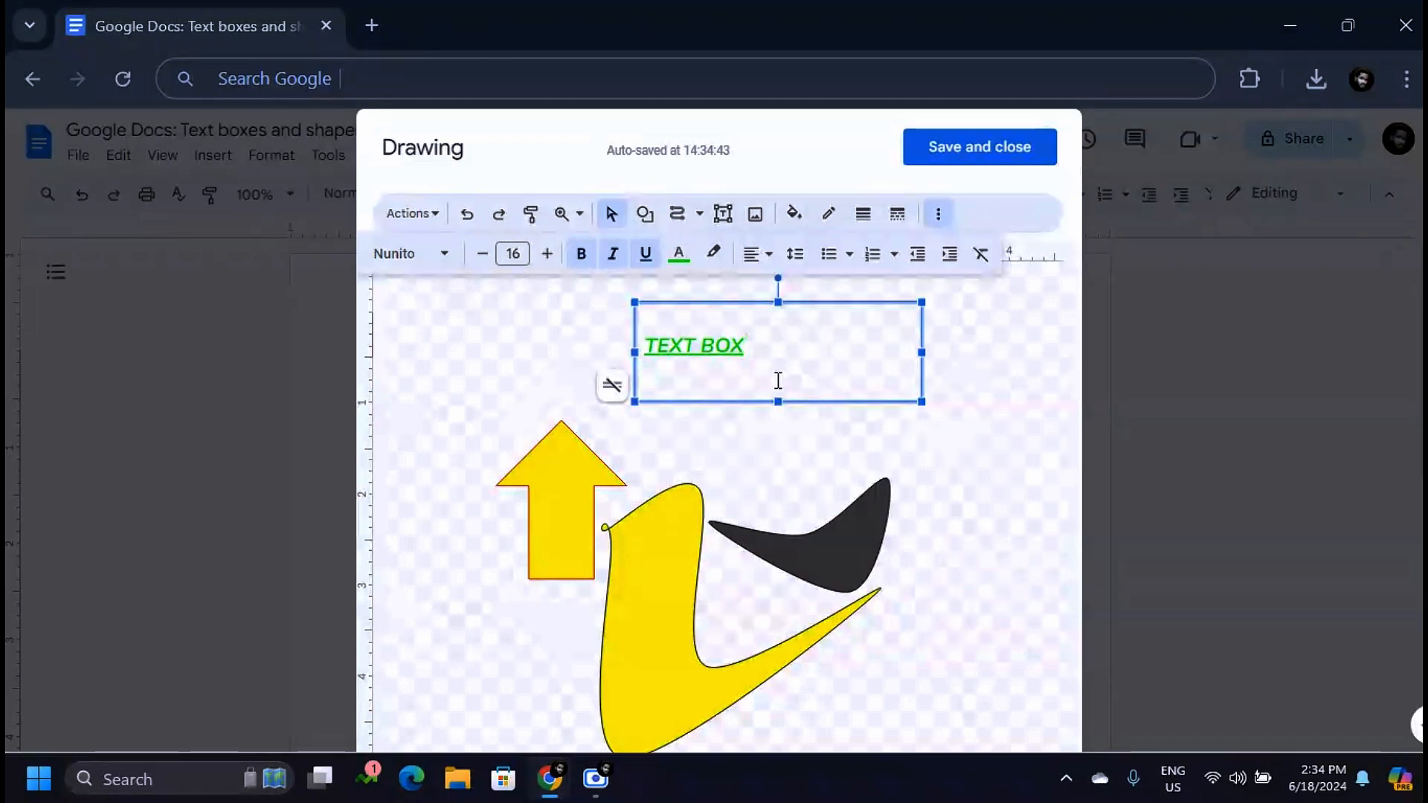
Step: Highlight only the word BOX in red
click(714, 254)
click(682, 356)
drag(700, 346, 783, 351)
click(714, 254)
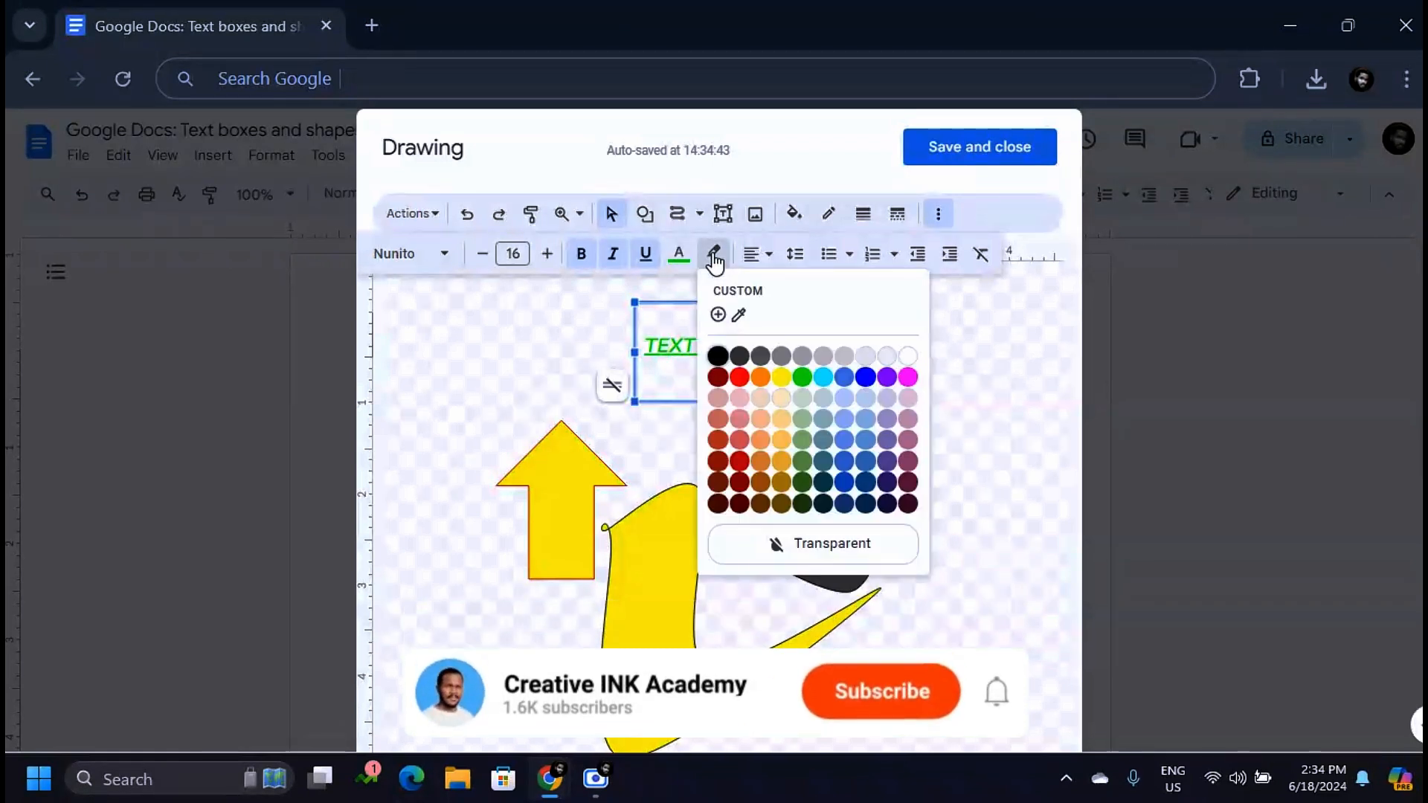
click(740, 379)
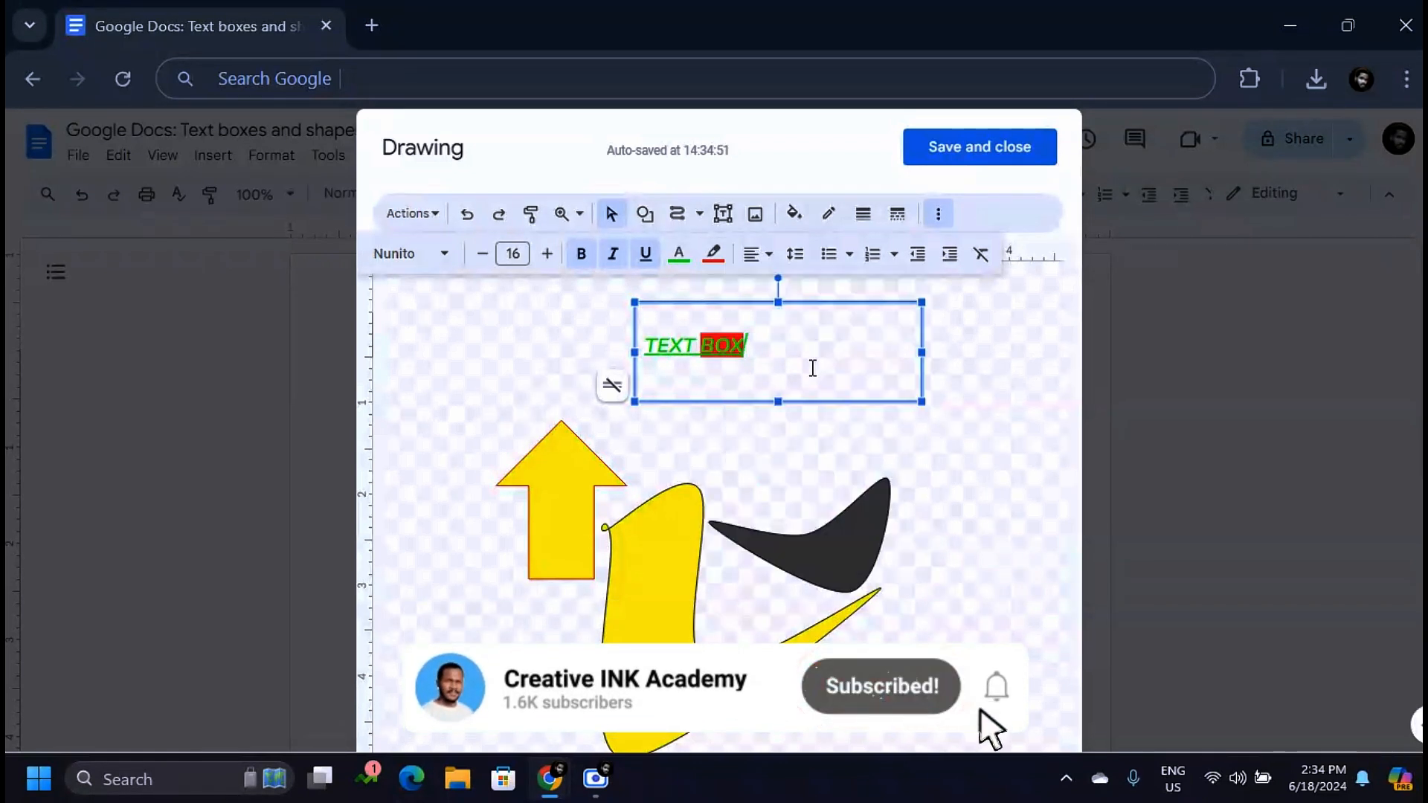
click(782, 322)
click(770, 351)
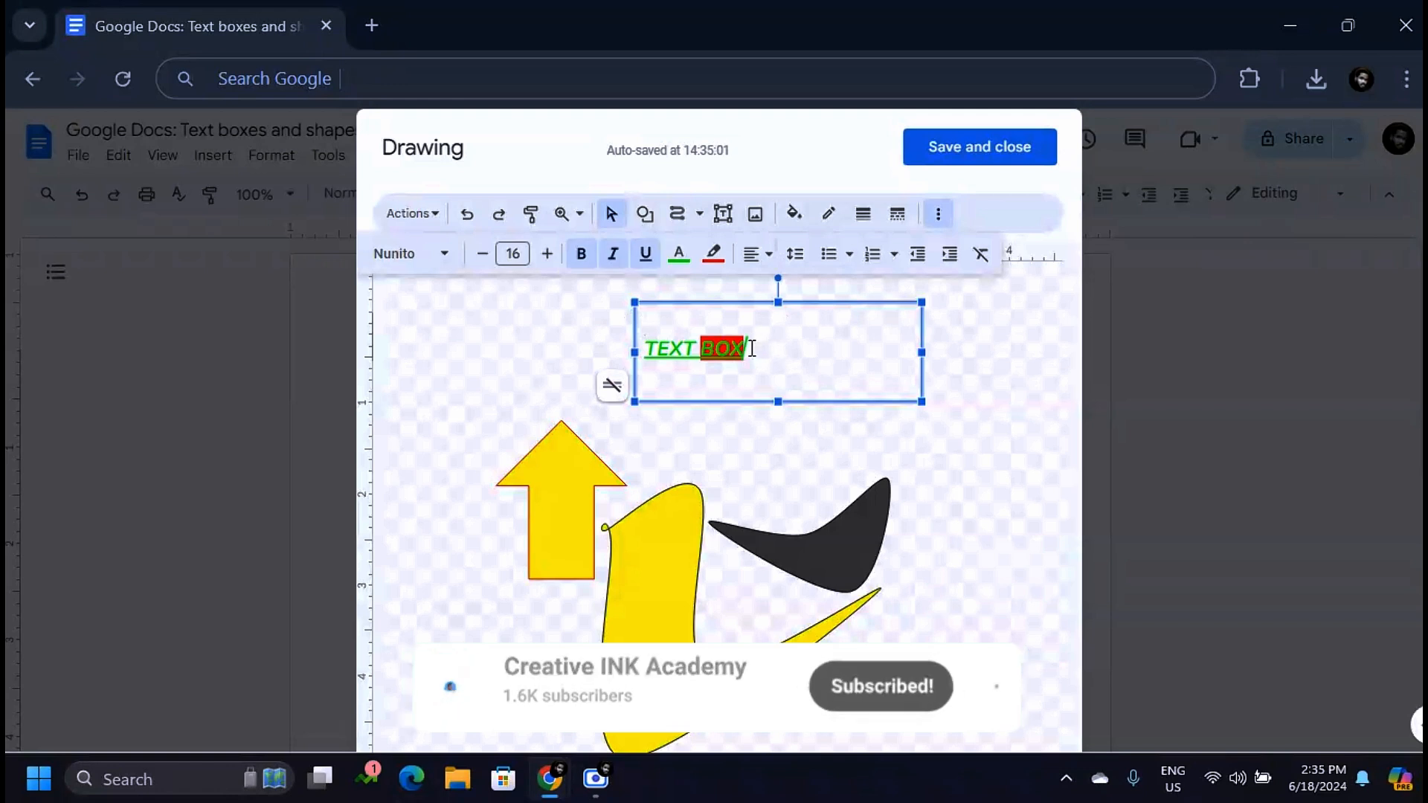
Step: Try centre and right alignment on TEXT BOX and return it to left alignment
drag(731, 357, 646, 361)
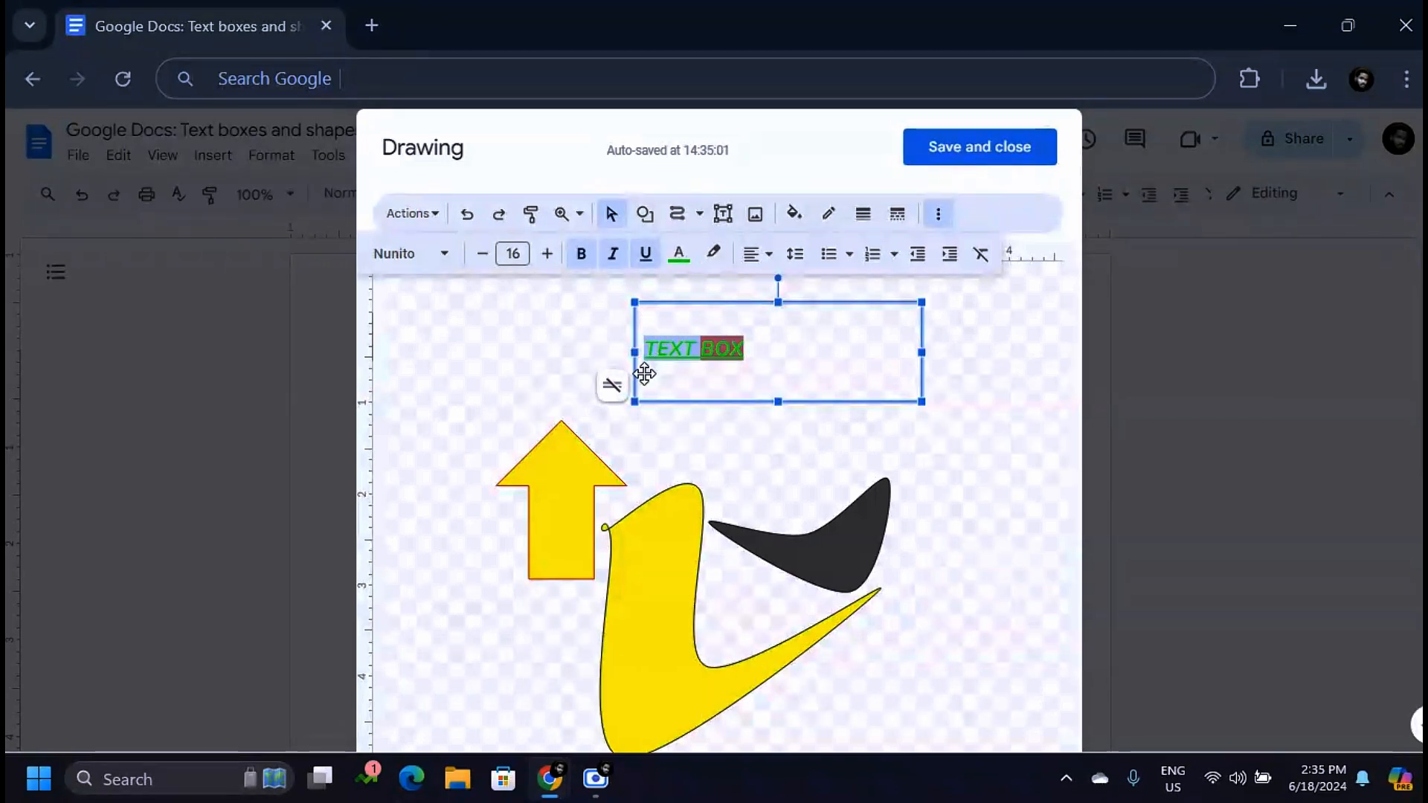
click(770, 256)
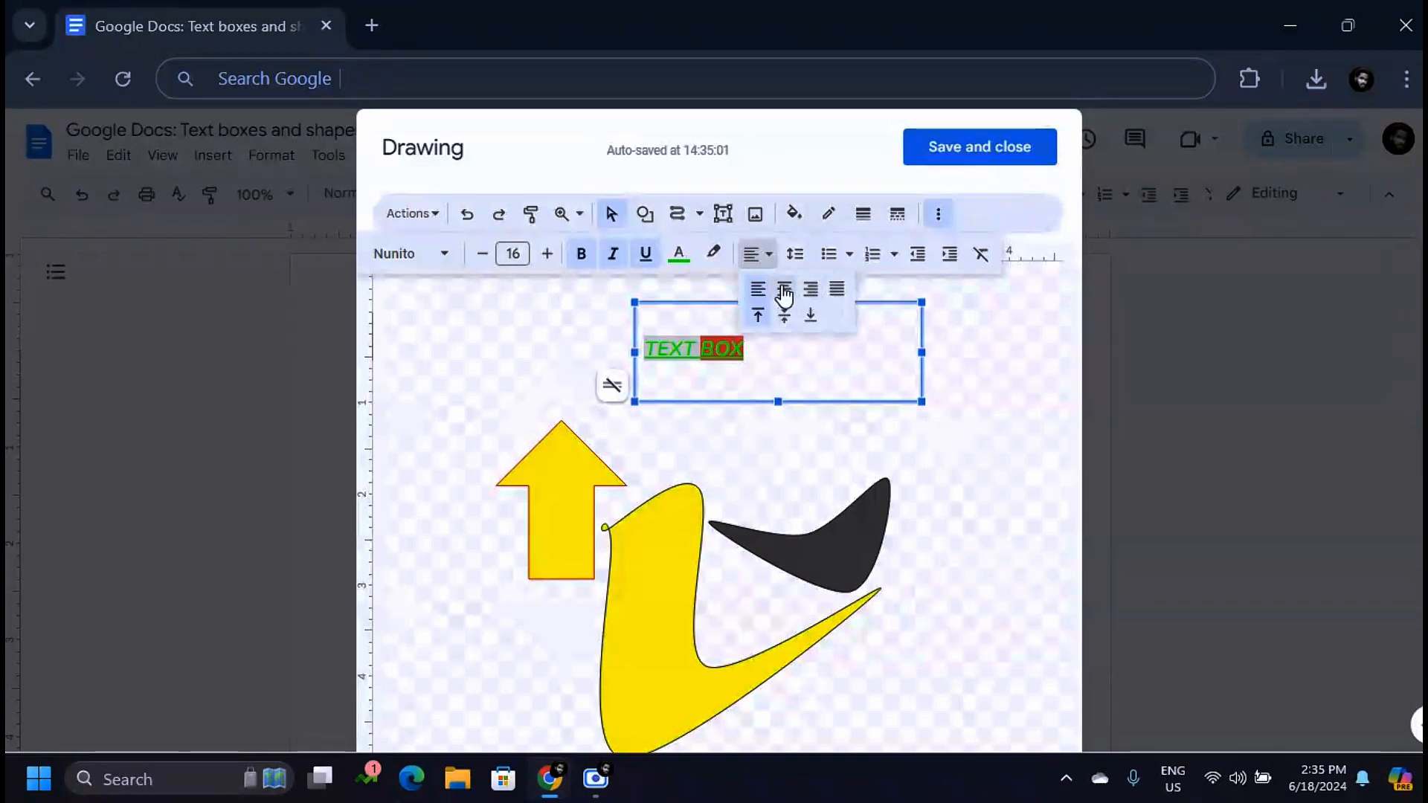
click(784, 290)
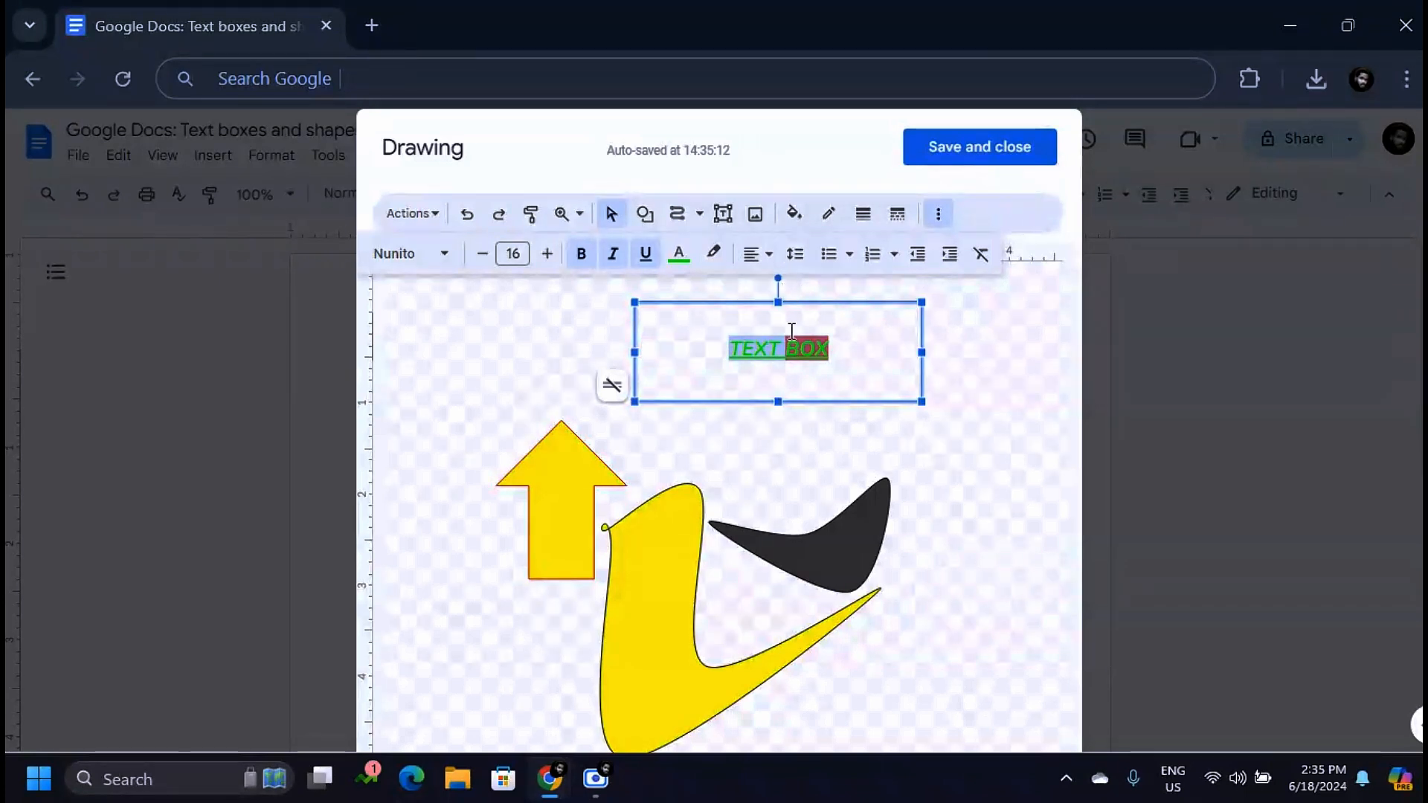
click(768, 254)
click(810, 291)
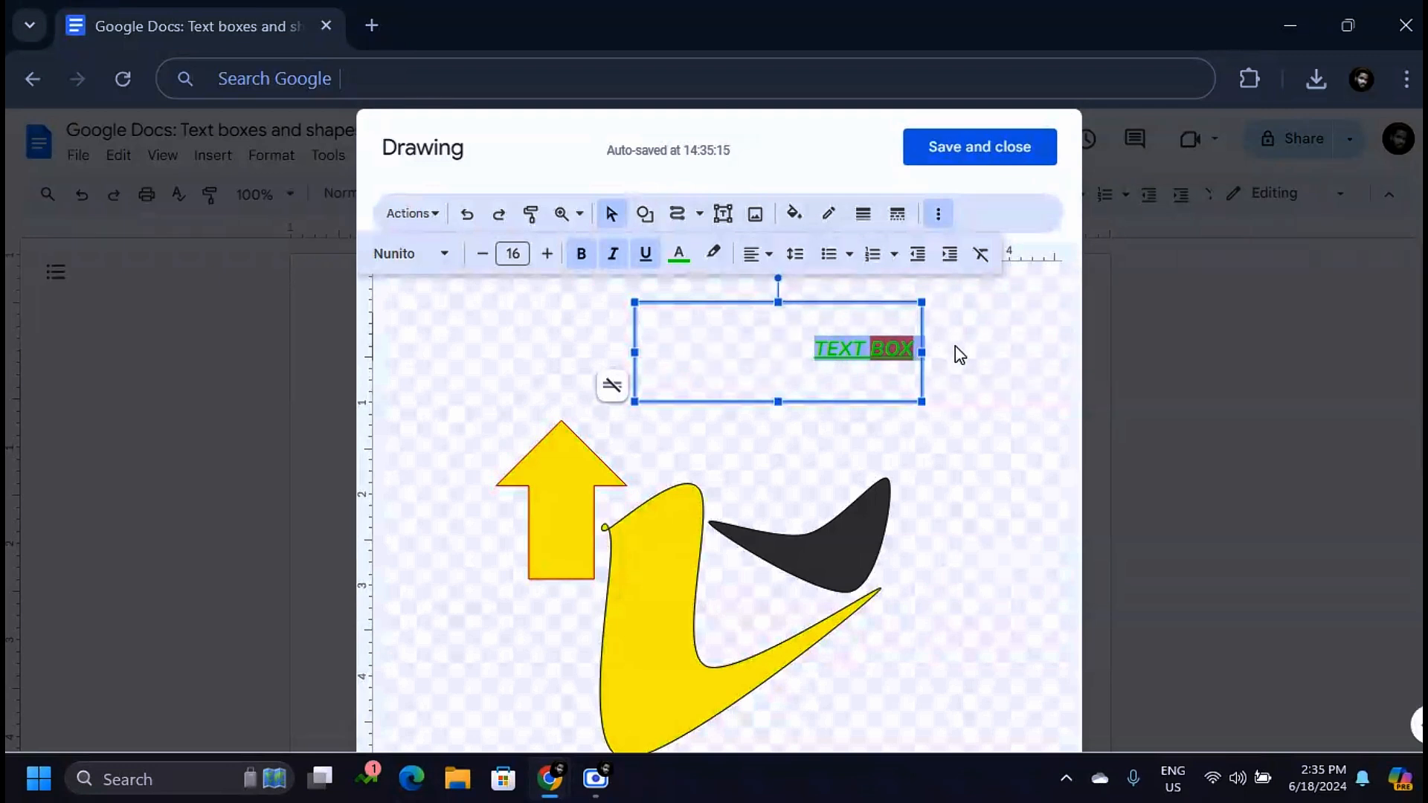
click(761, 254)
click(756, 288)
Step: Enlarge the text box to about 2.9 inches tall and add the lines JDHKSJD, DKJSHKDJ and KJDSHFK below TEXT BOX, after a blank line
click(779, 344)
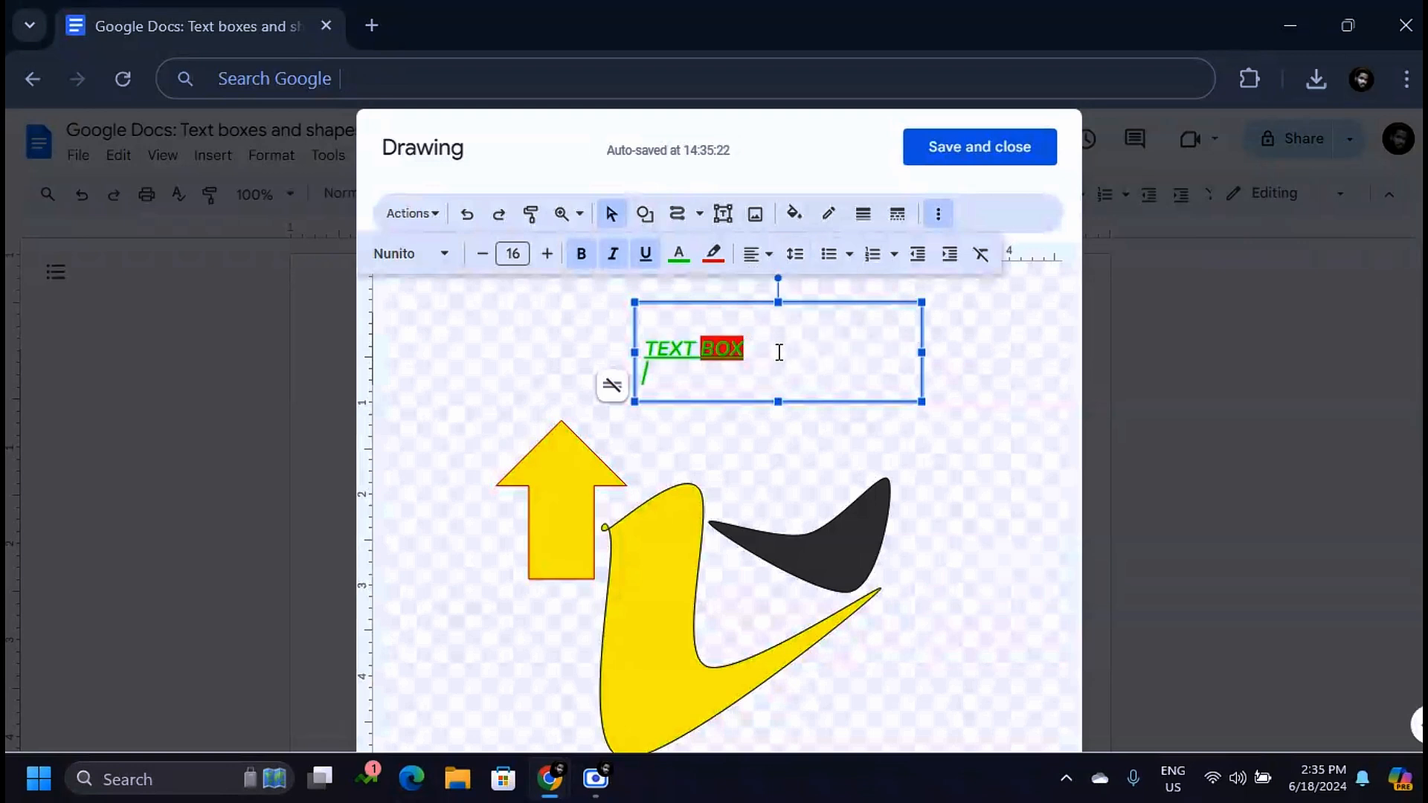
drag(781, 401, 817, 578)
click(773, 405)
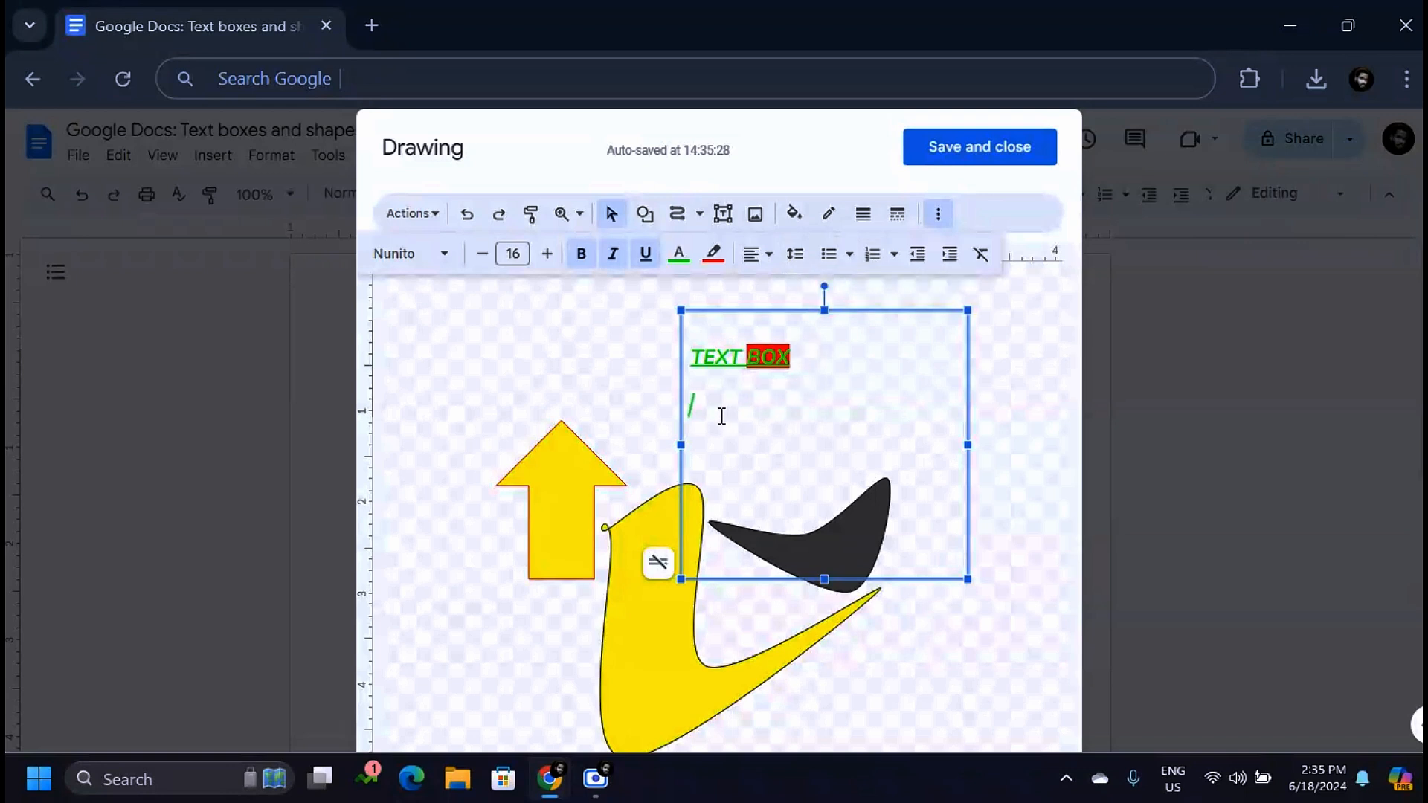
text(IDHKSJD)
key(Return)
text(DKJSHKD)
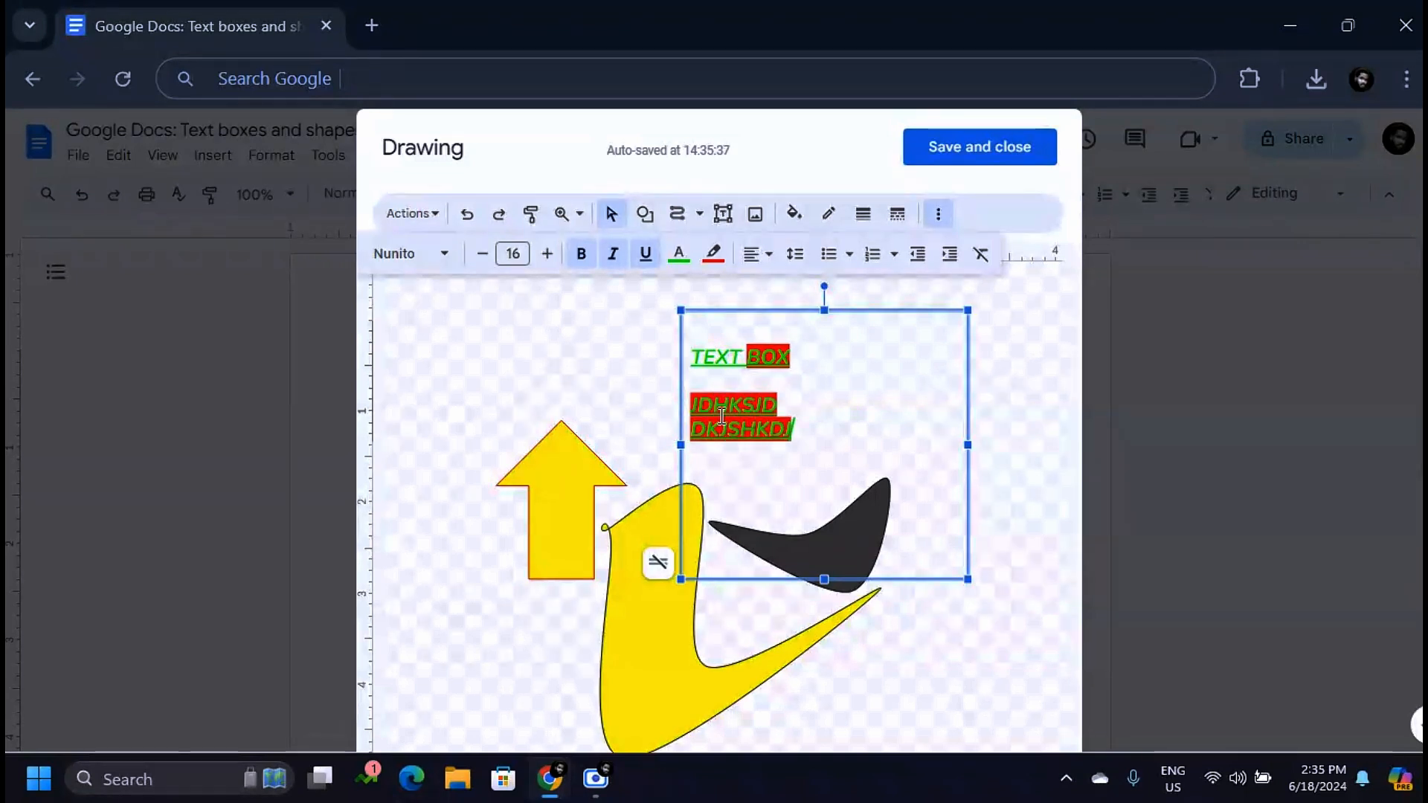
key(Return)
text(KJDSHFK)
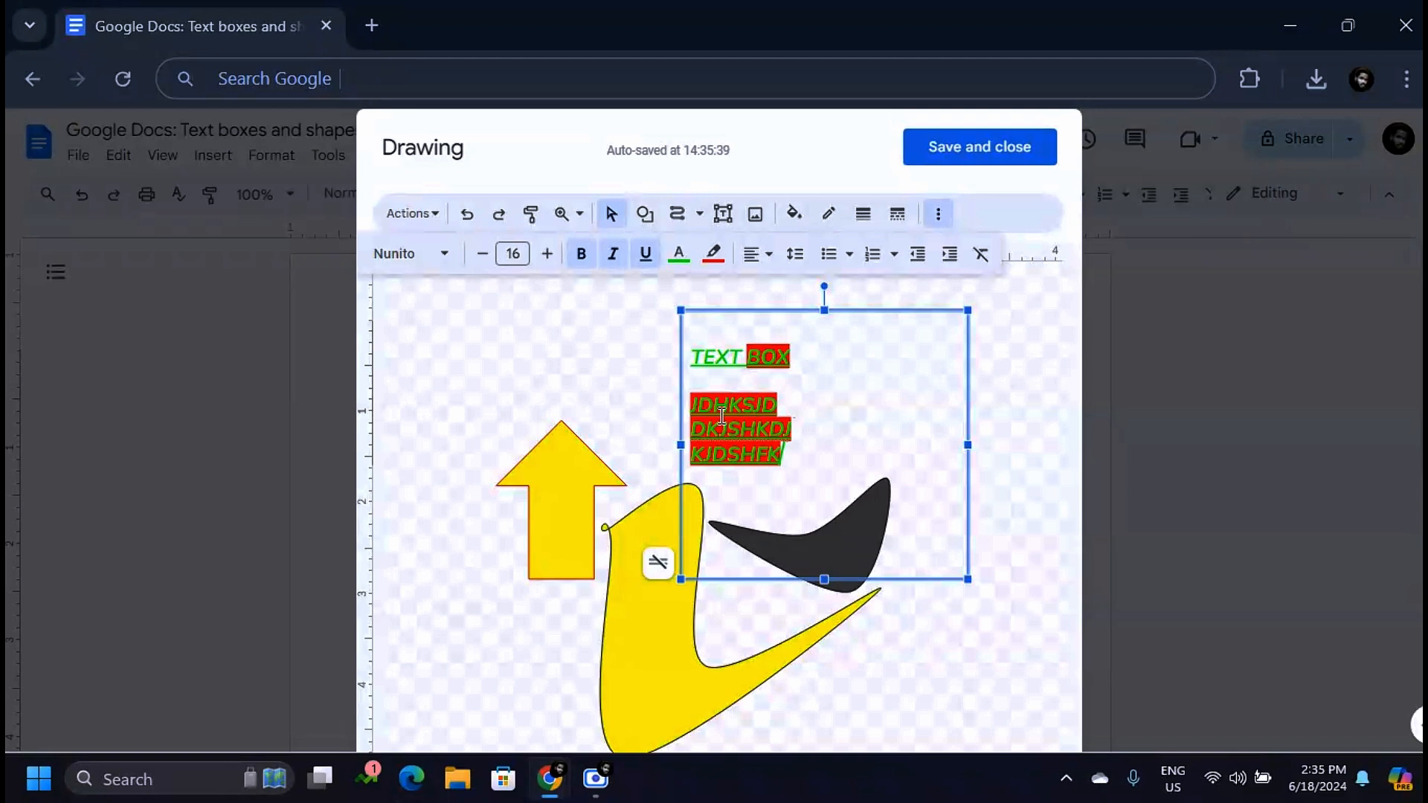
Step: Make the highlight of the three lines below TEXT BOX transparent and colour their text black
drag(782, 457, 690, 401)
click(719, 262)
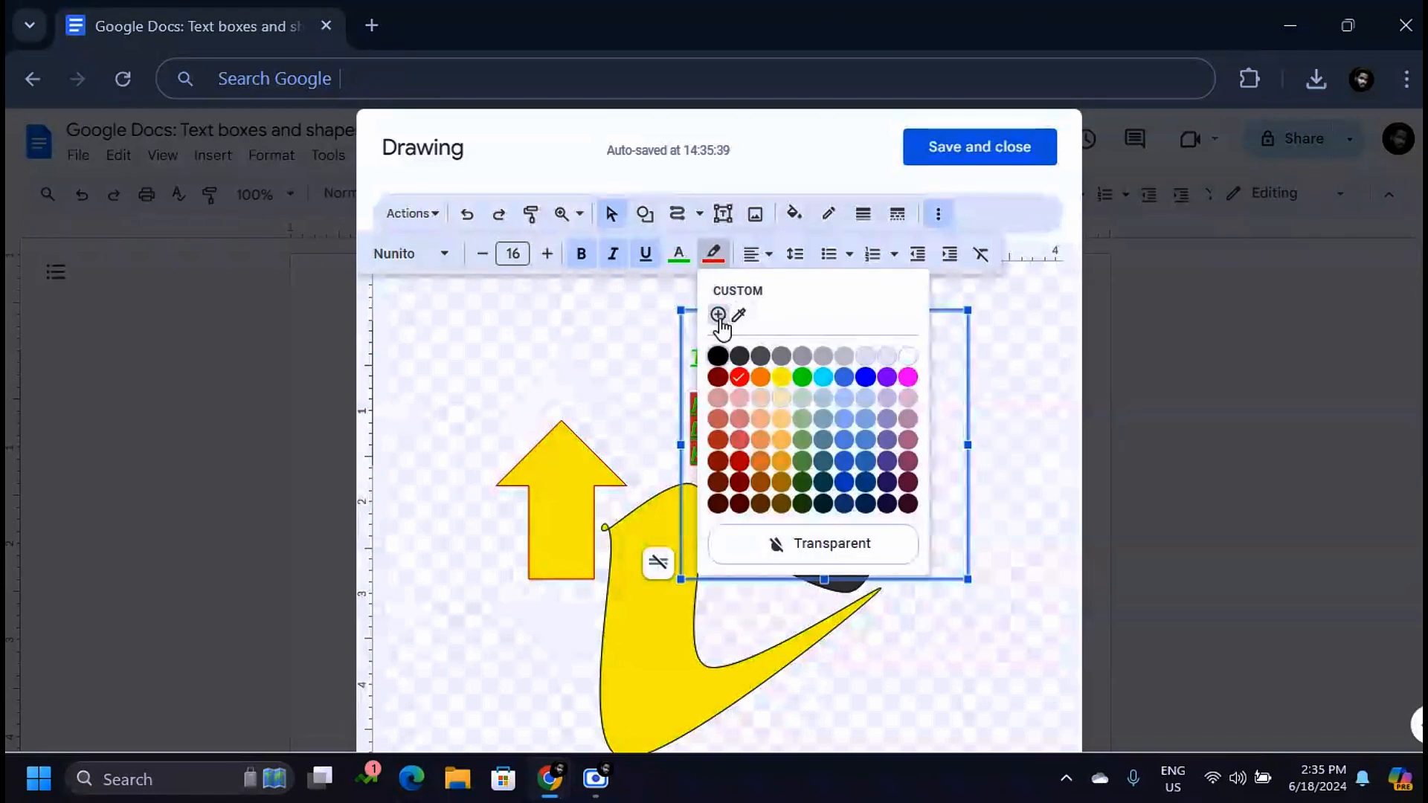
click(854, 551)
click(678, 253)
click(678, 253)
click(679, 255)
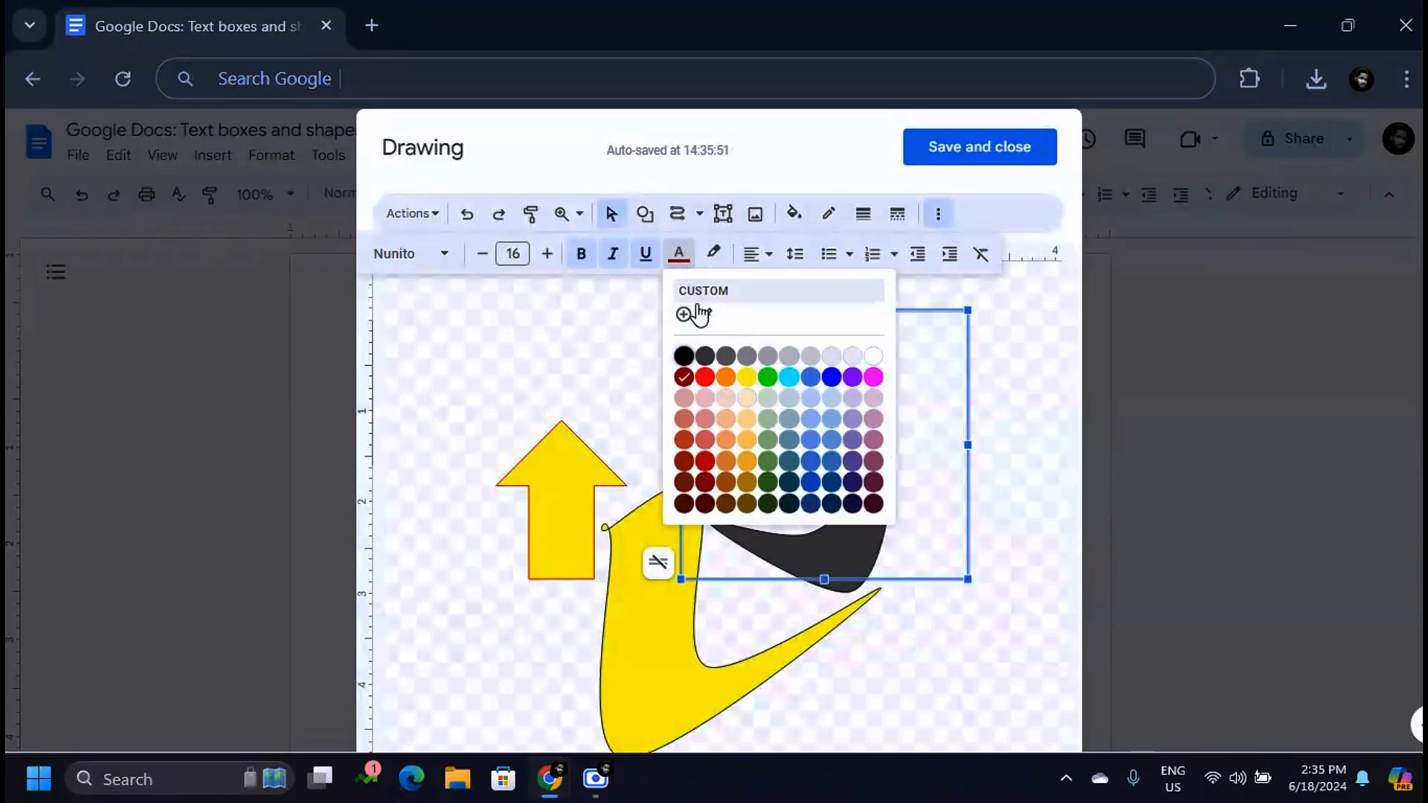
click(692, 358)
click(803, 456)
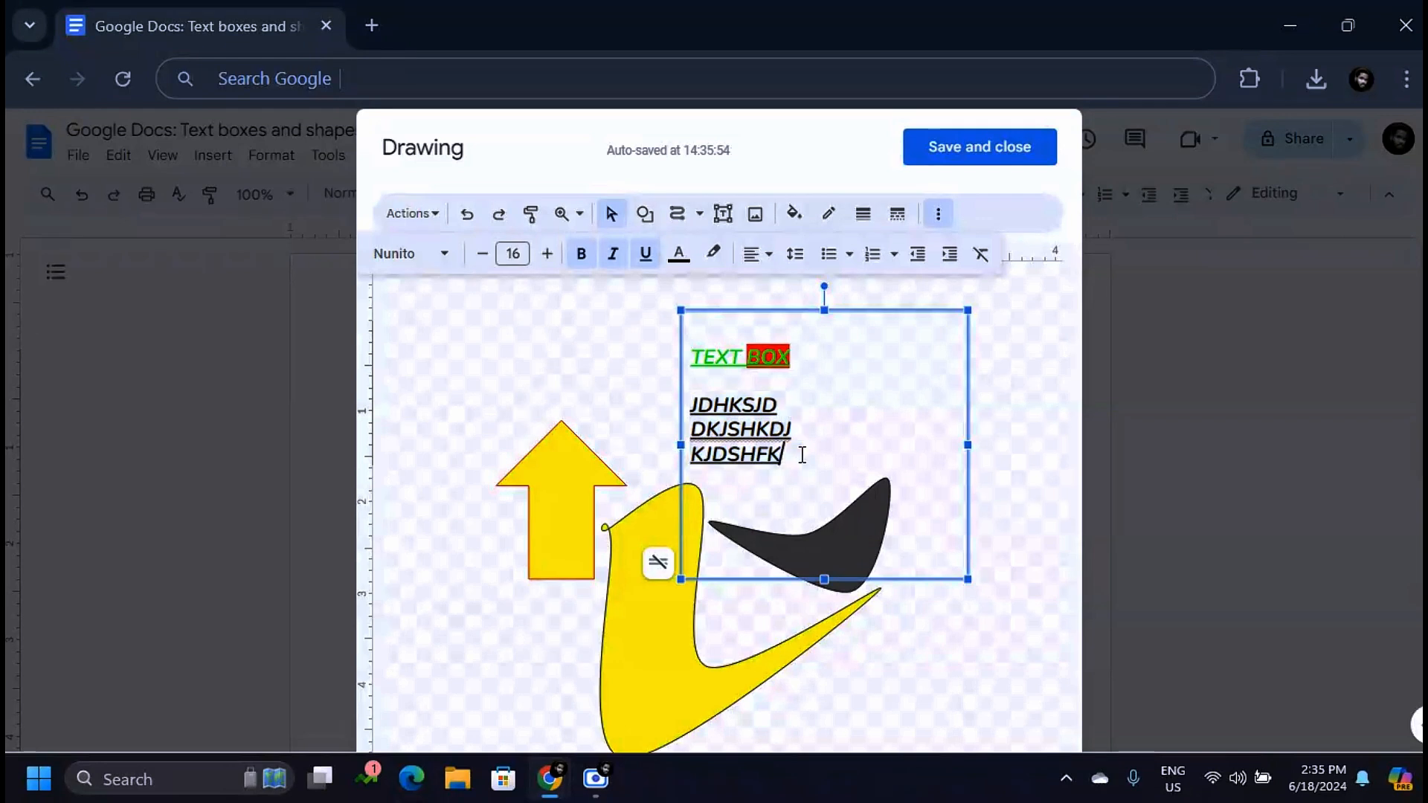
Step: Try bullets on the three lines below TEXT BOX, convert them to a numbered list, and add an unnumbered blank line below it
drag(792, 456, 692, 413)
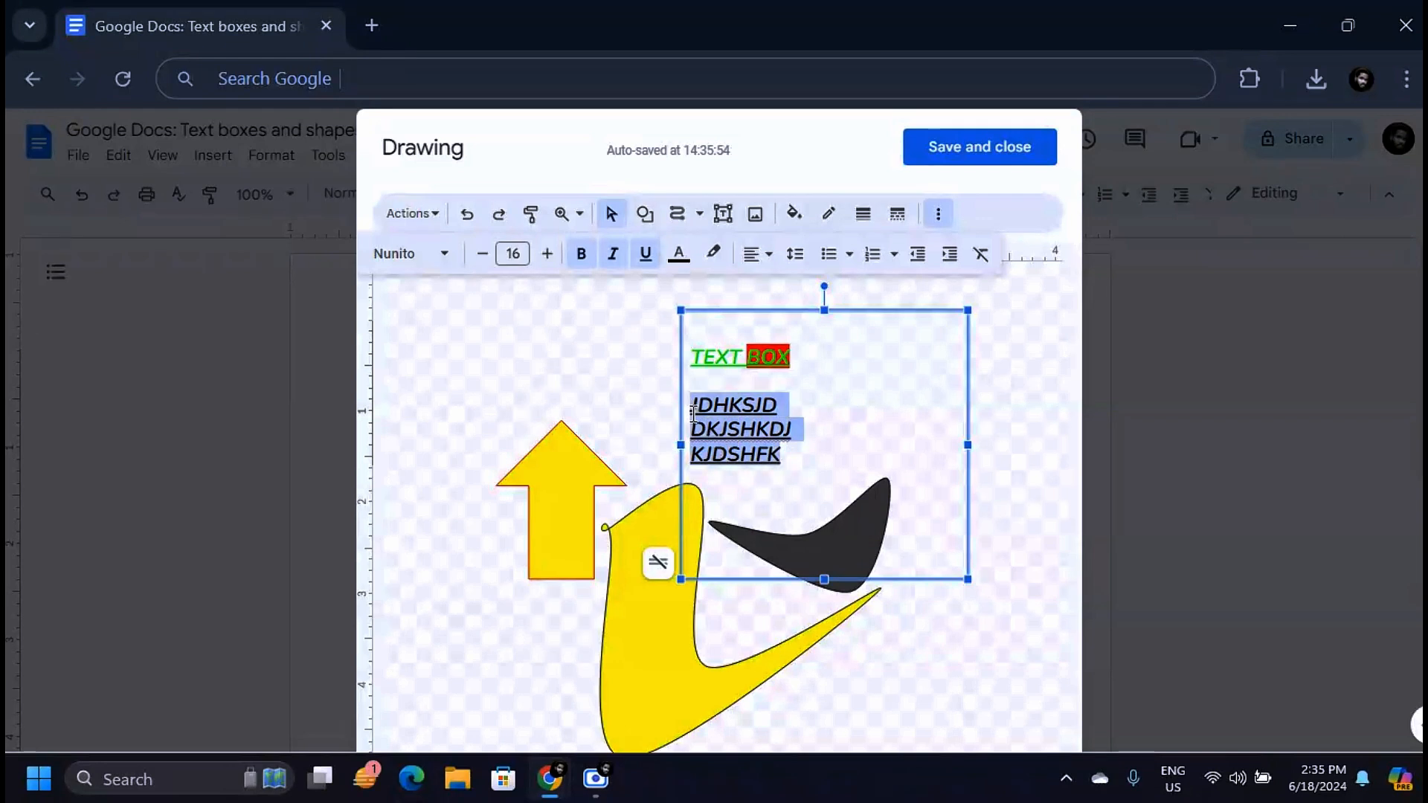
click(830, 257)
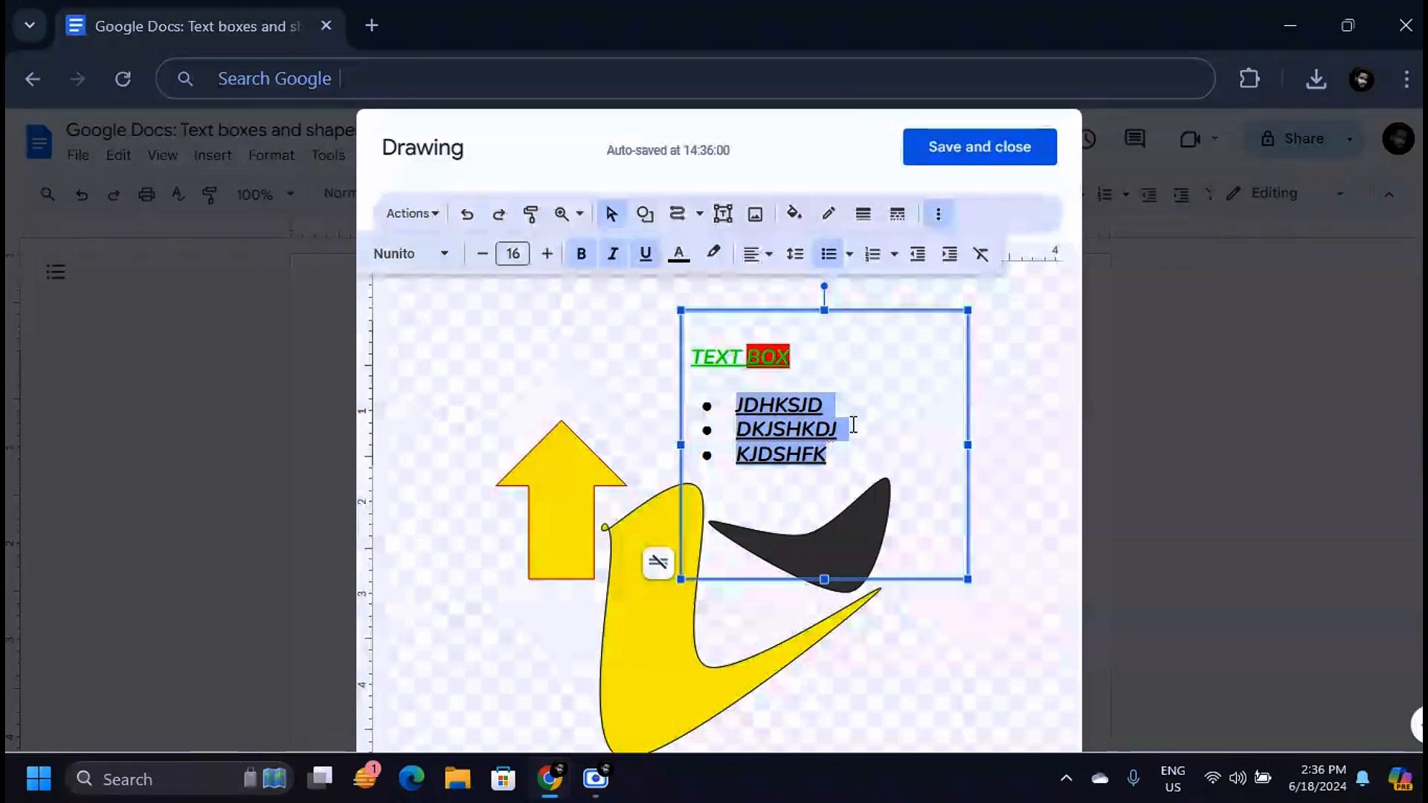
click(872, 253)
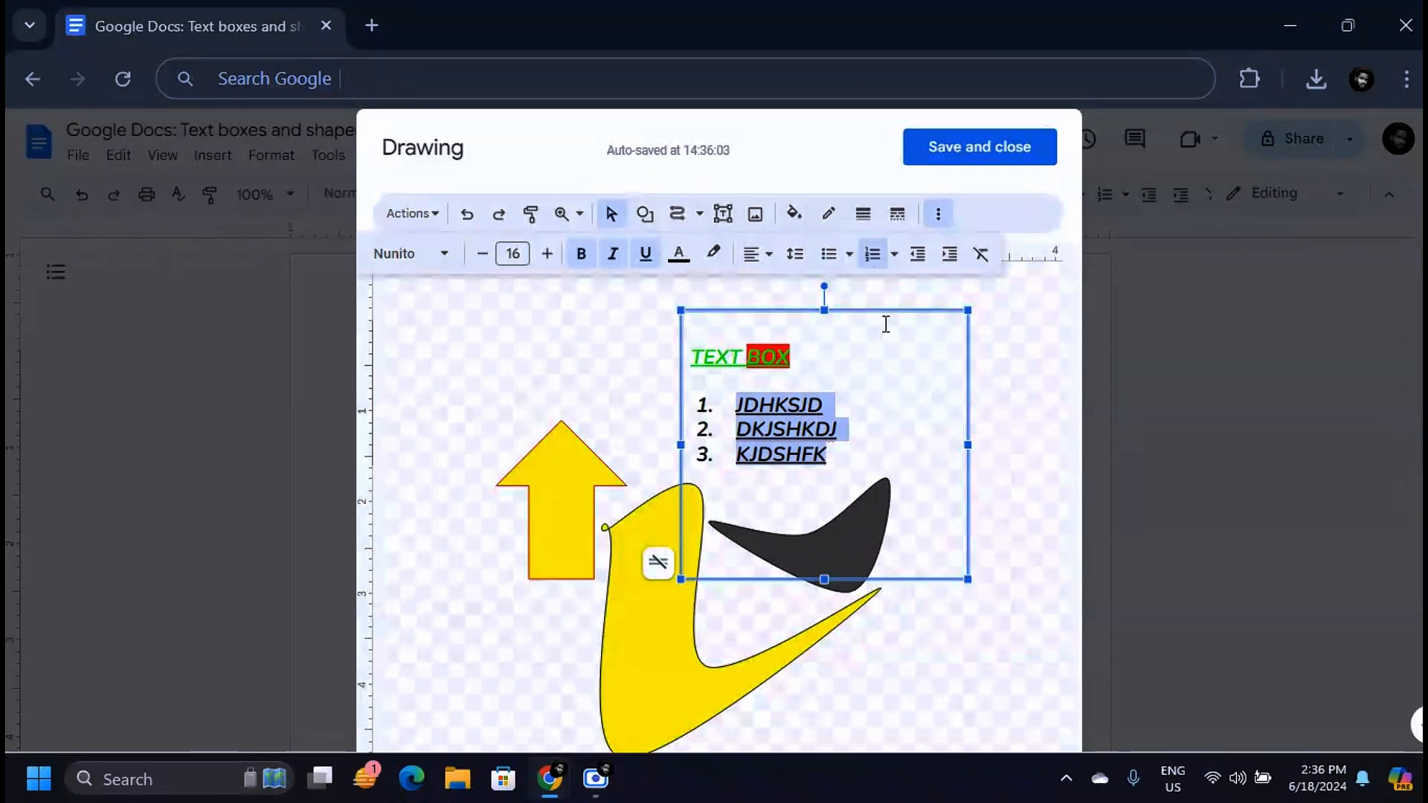
click(874, 454)
key(Return)
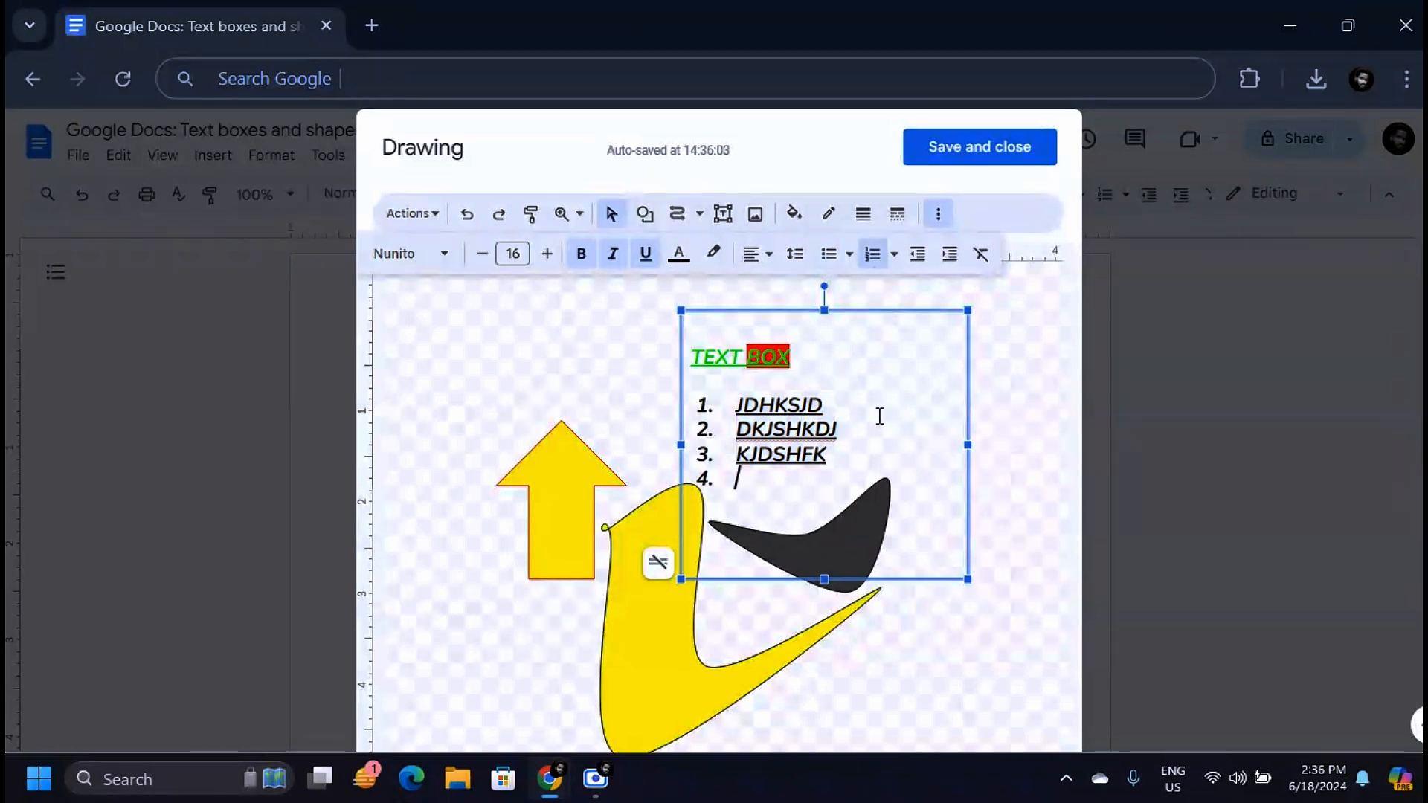
key(BackSpace)
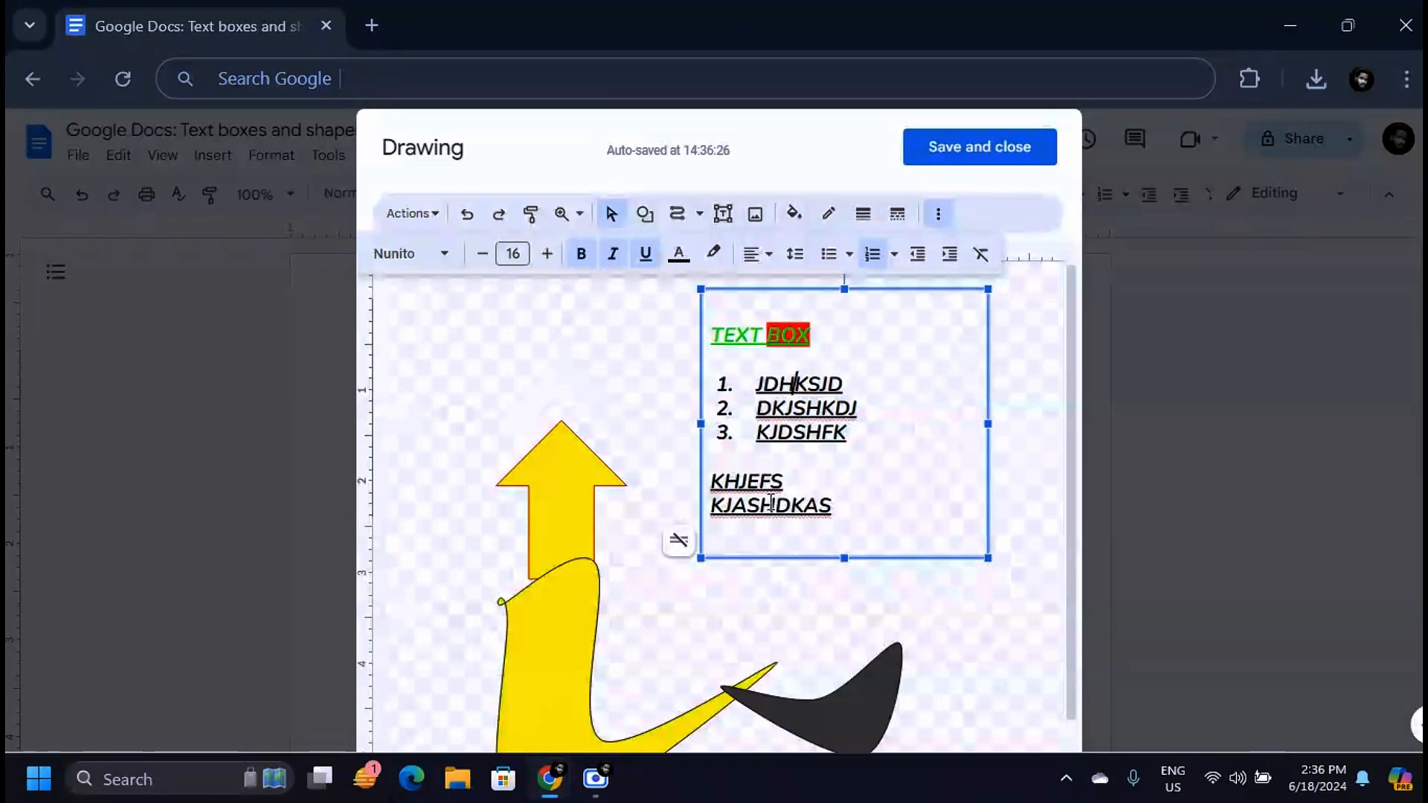
Step: Increase the indent of the KHJEFS line by one level, leaving KJASHDKAS unindented
click(772, 504)
click(901, 458)
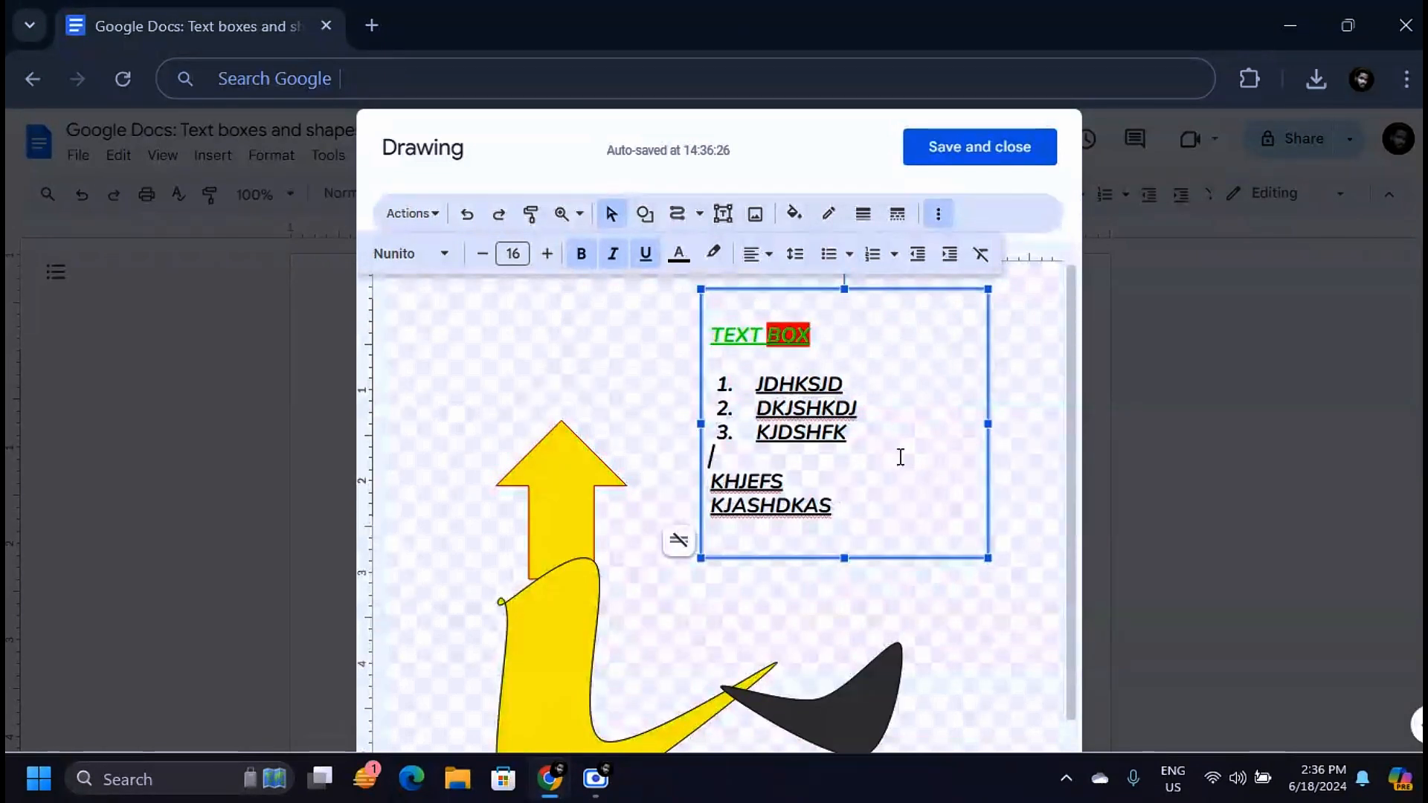
drag(709, 482, 822, 480)
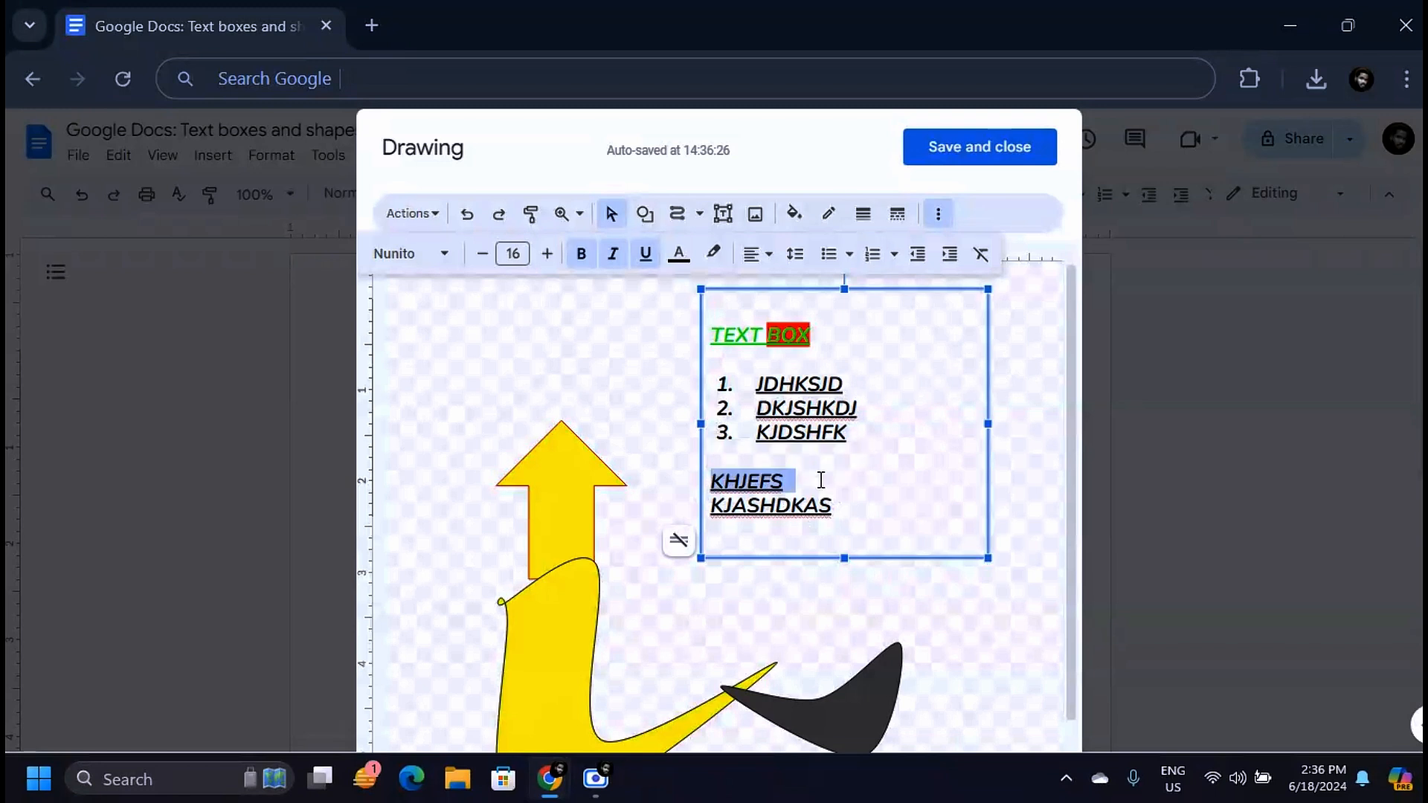
click(952, 260)
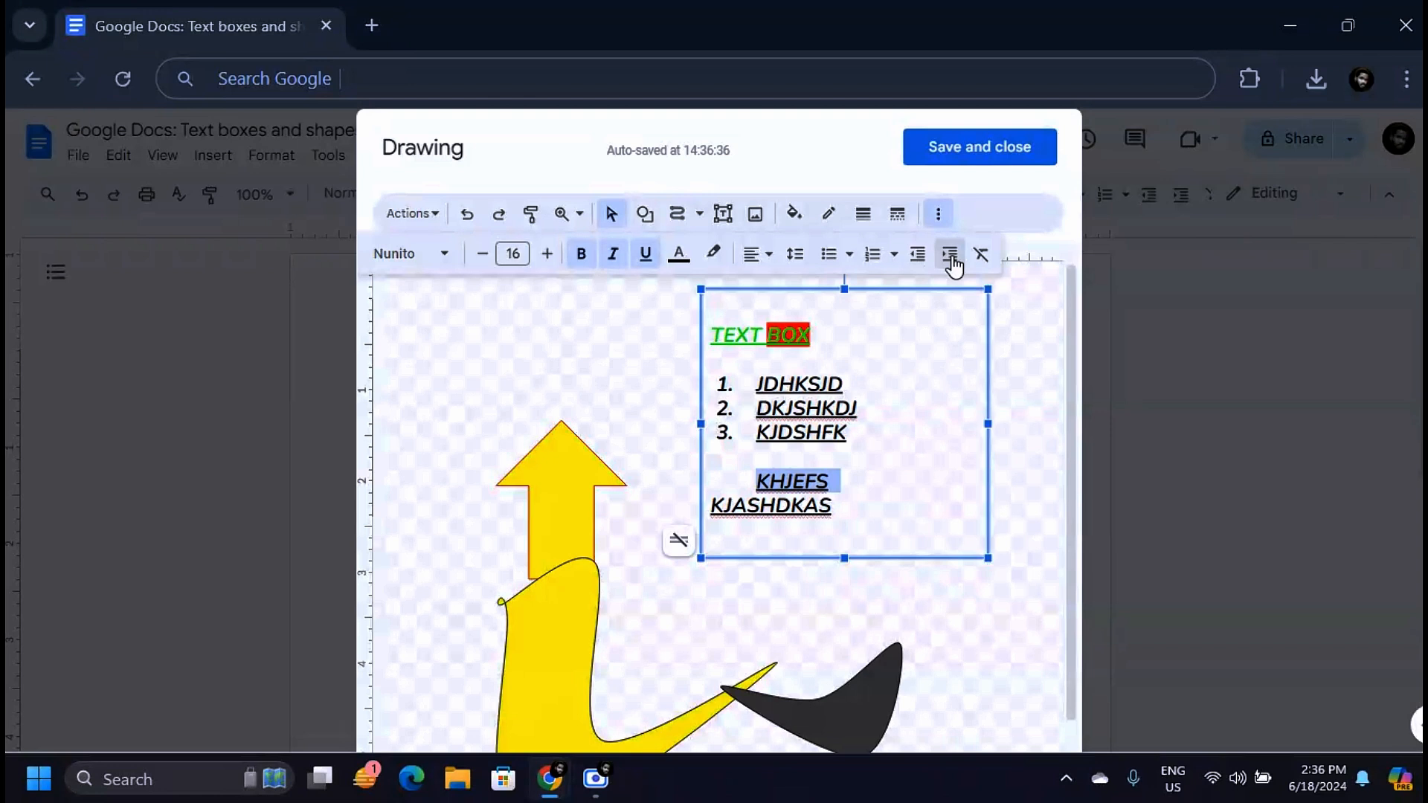
click(849, 516)
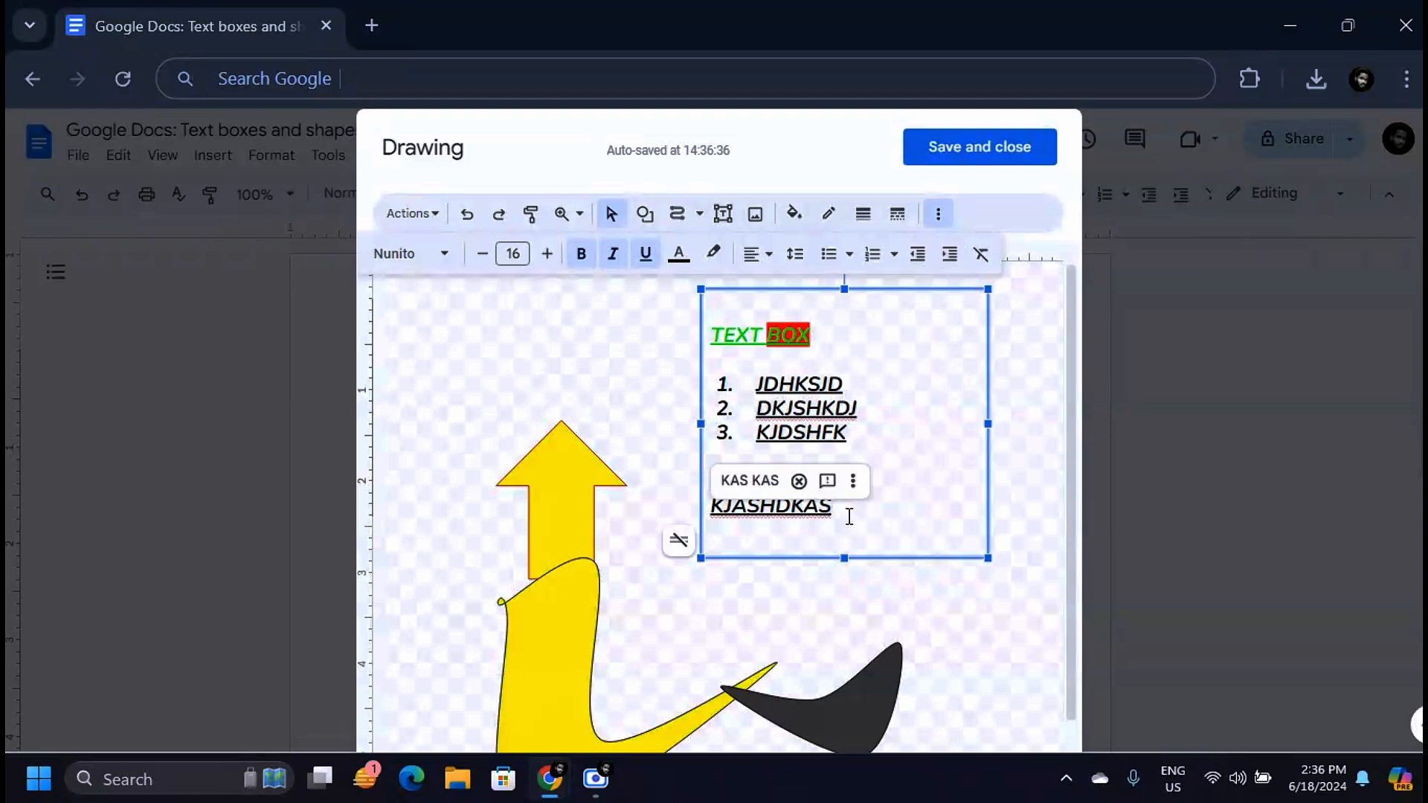
click(895, 416)
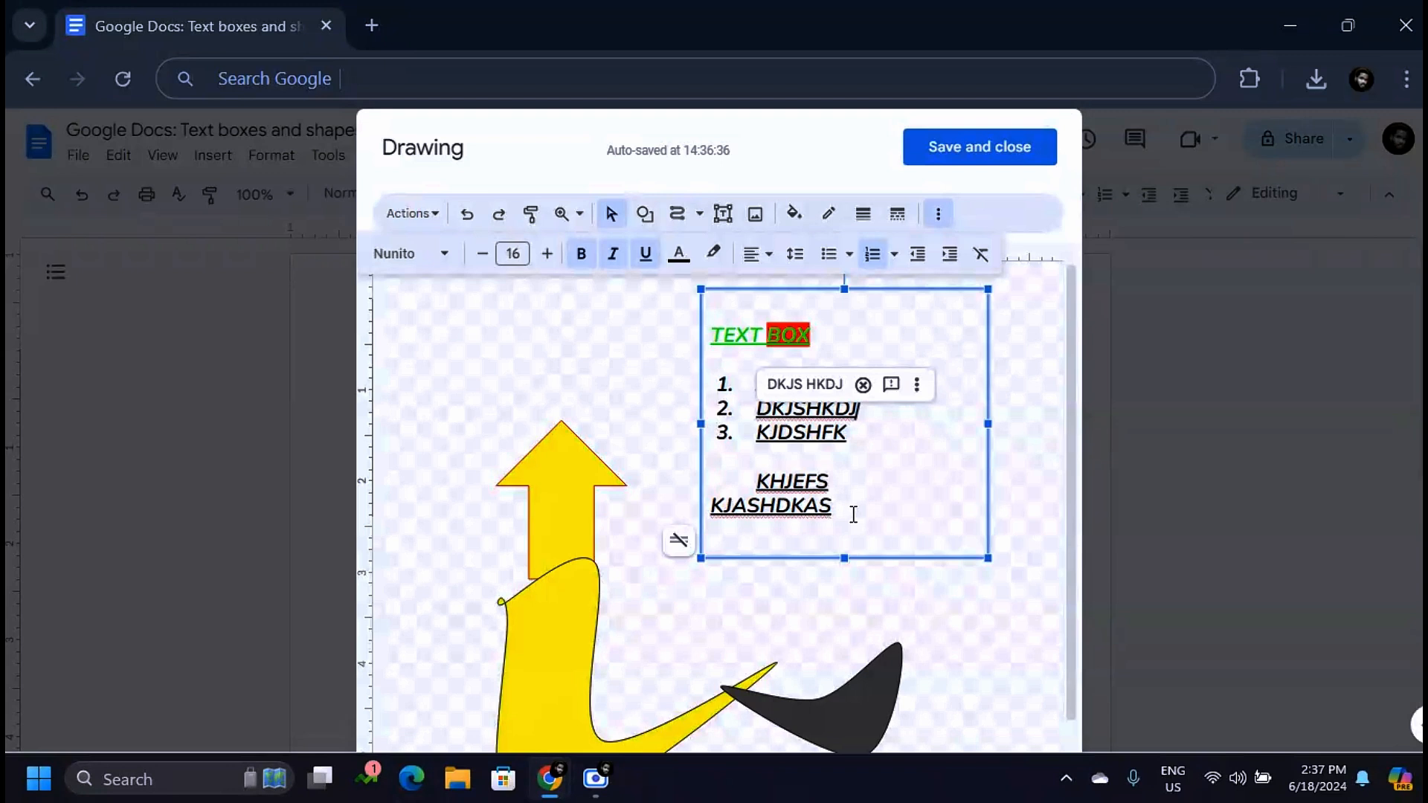
Step: Rearrange the drawing so the yellow curved shape sits clear below the arrow, and save and close it into the document
click(577, 573)
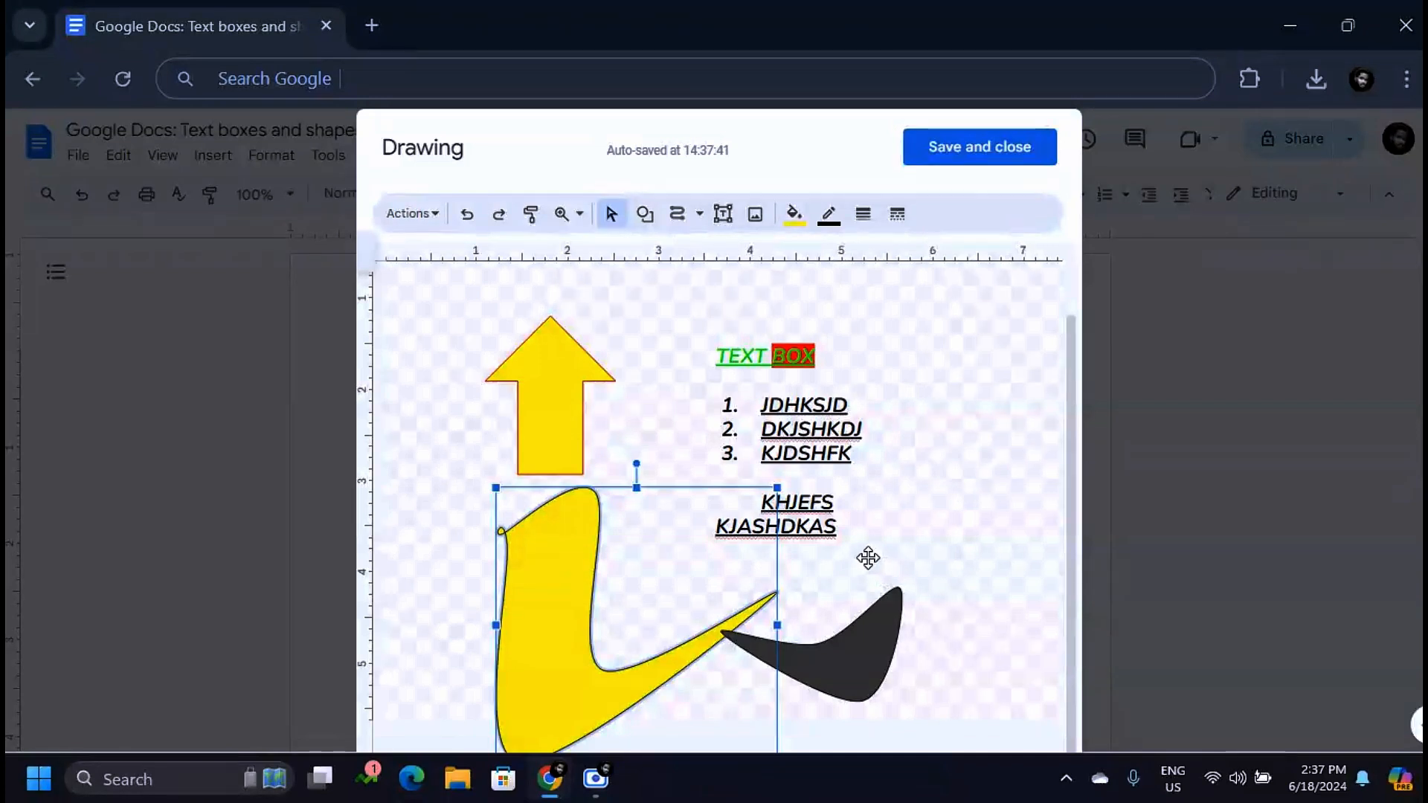
click(981, 154)
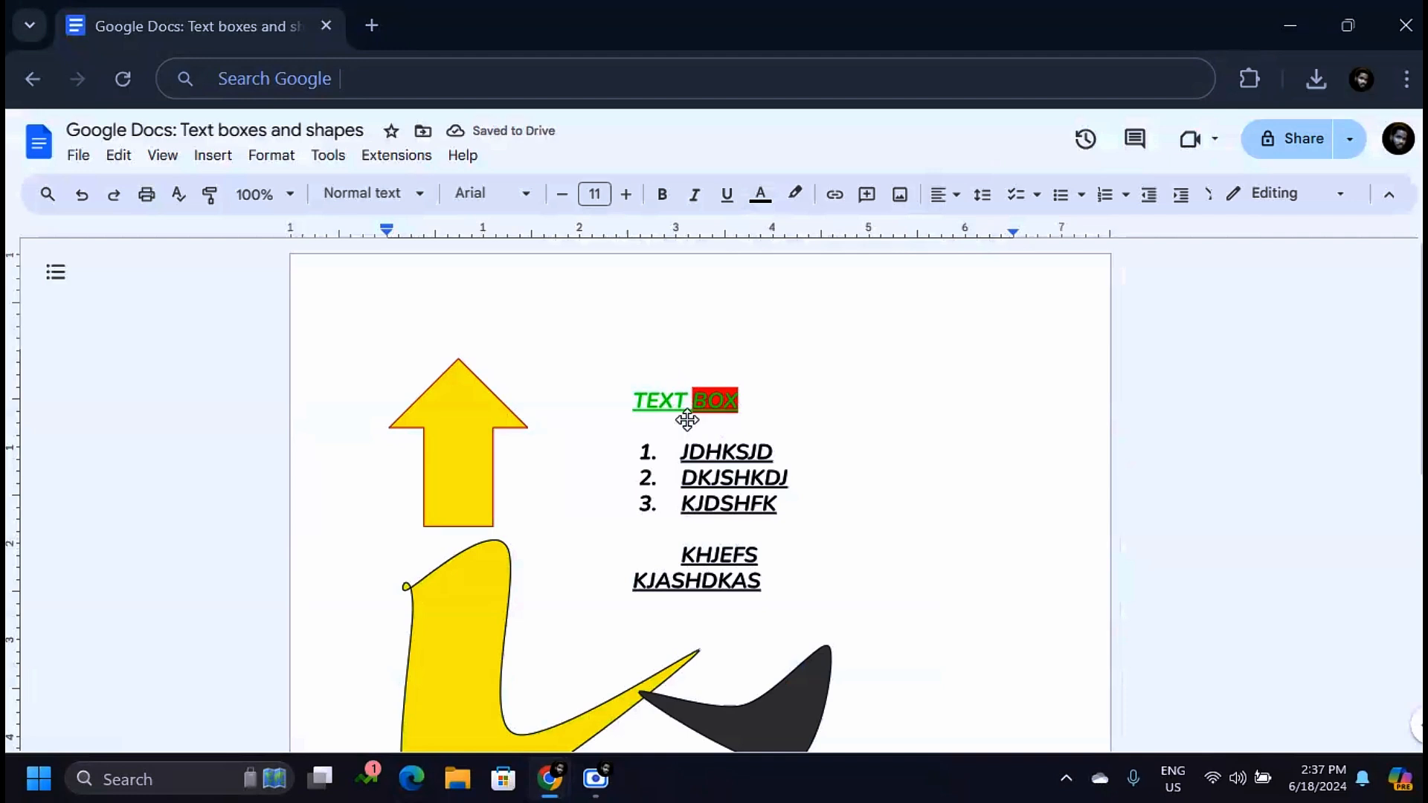
Step: Select the inserted drawing in the document and set its text wrapping to In front of text
key(ctrl+minus)
scroll(644, 454, down, 3)
scroll(647, 440, up, 4)
click(478, 410)
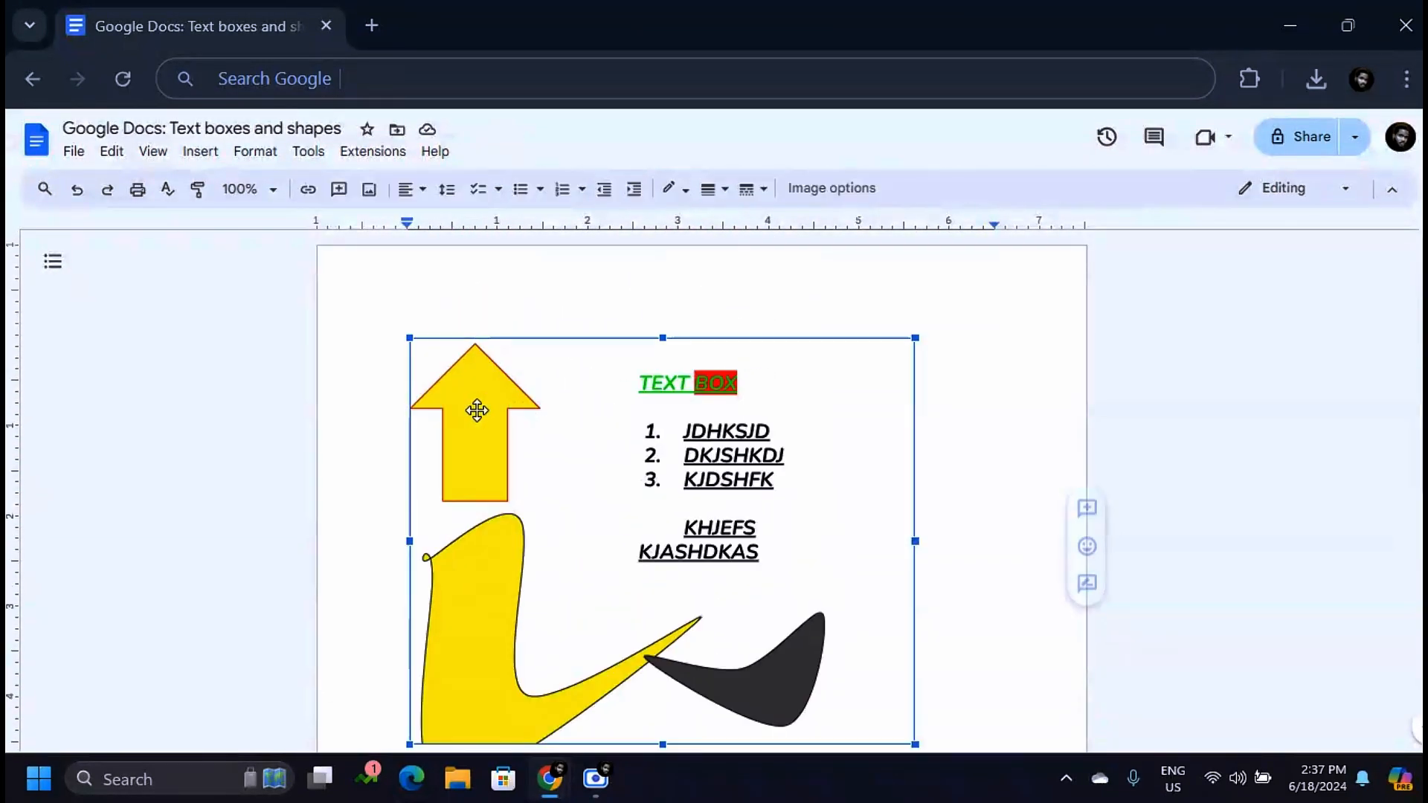
scroll(848, 421, down, 7)
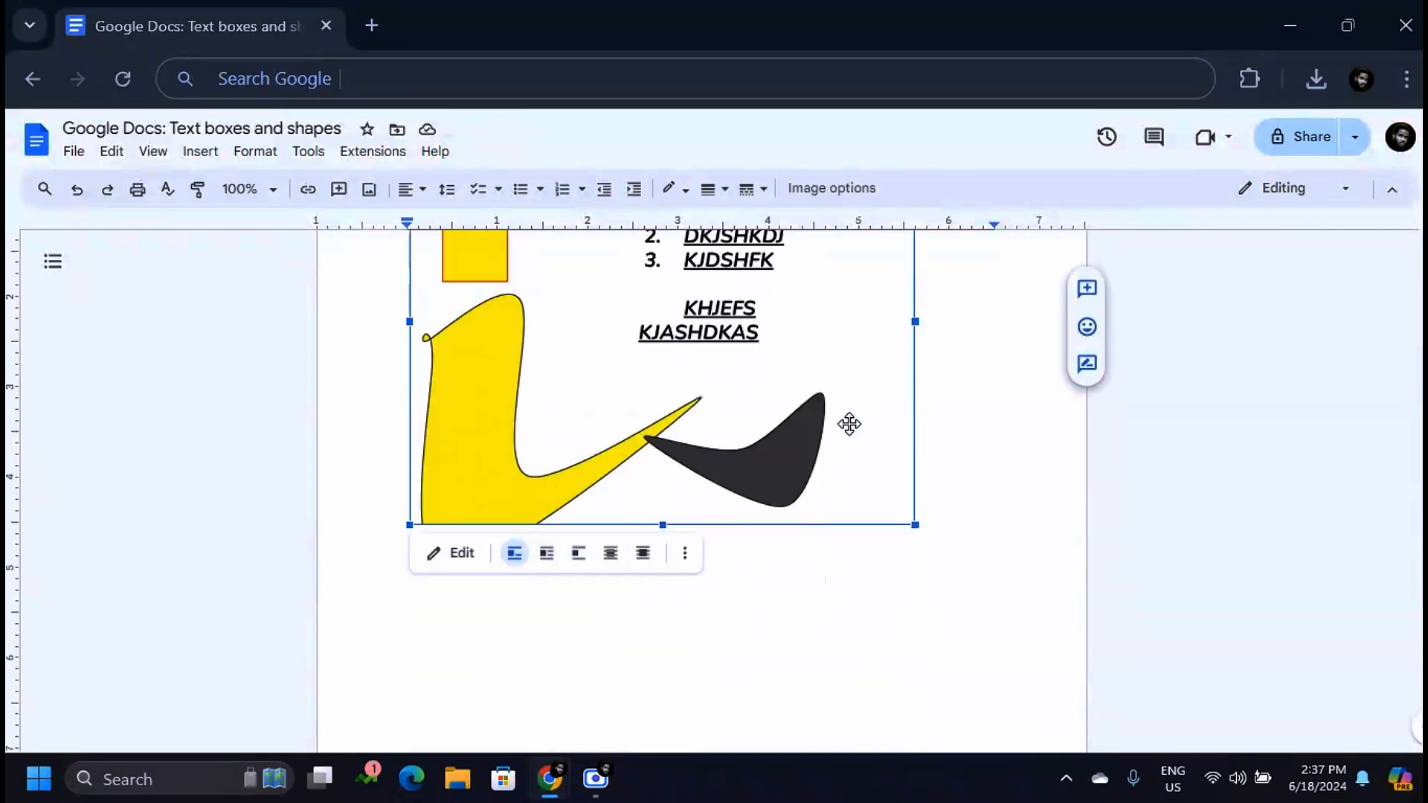
click(642, 278)
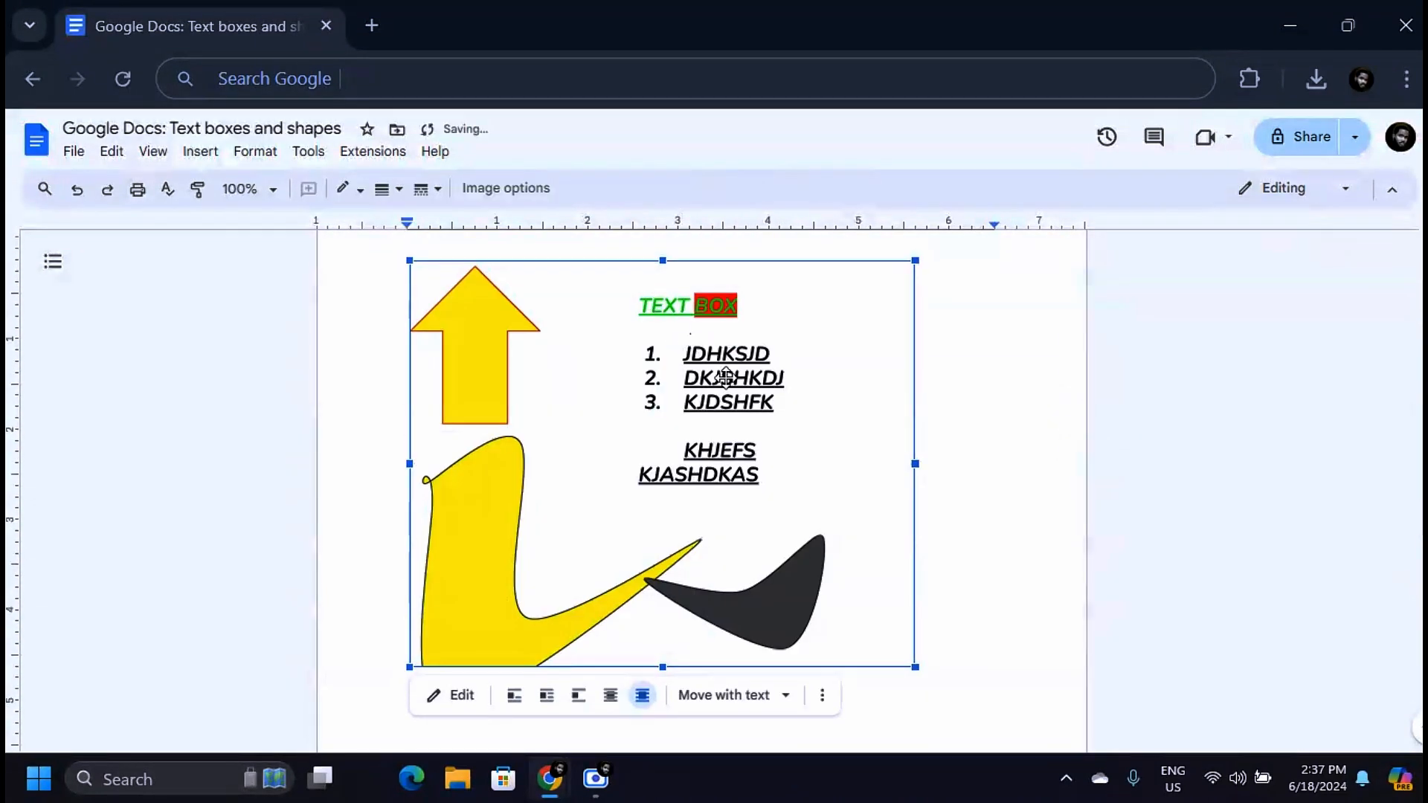
Step: Try moving the drawing down the page and back up toward the upper middle
mouse_move(565, 267)
mouse_down()
mouse_move(574, 488)
mouse_move(576, 449)
mouse_up()
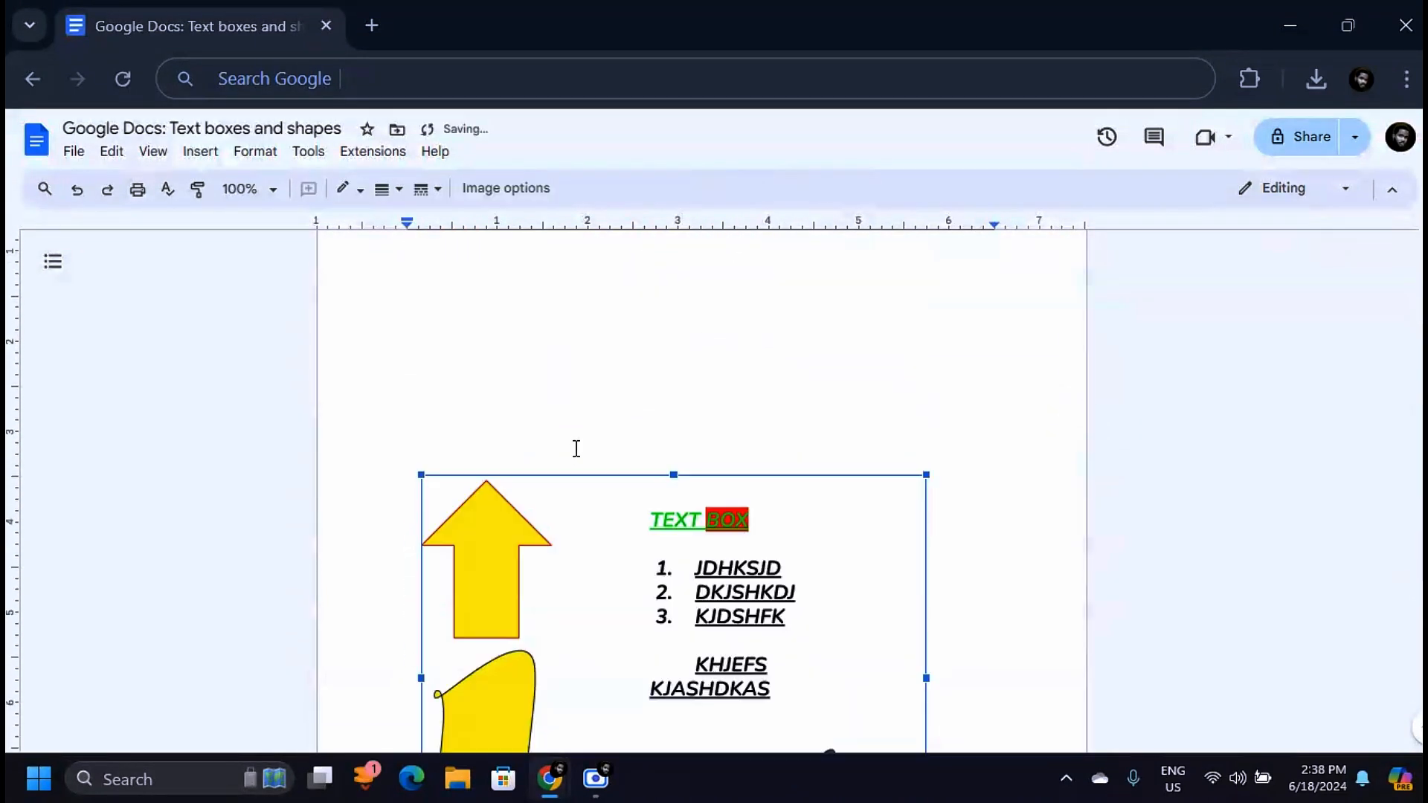
key(ctrl+minus)
key(ctrl+minus)
key(ctrl+minus)
key(ctrl+minus)
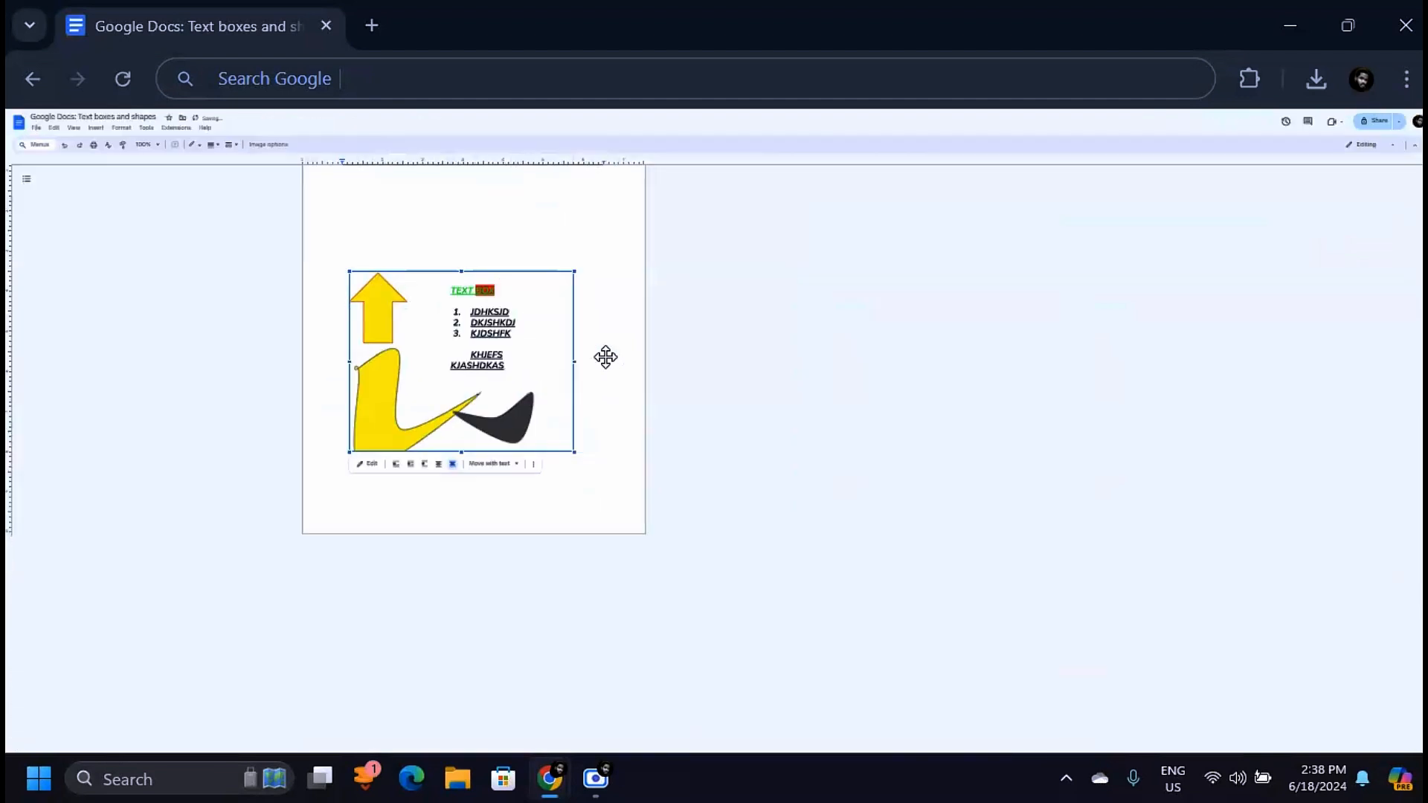
mouse_move(677, 377)
mouse_down()
mouse_move(698, 265)
mouse_move(596, 309)
mouse_move(630, 203)
mouse_move(629, 226)
mouse_up()
mouse_move(708, 298)
mouse_down()
mouse_move(730, 385)
mouse_move(705, 439)
mouse_move(666, 277)
mouse_up()
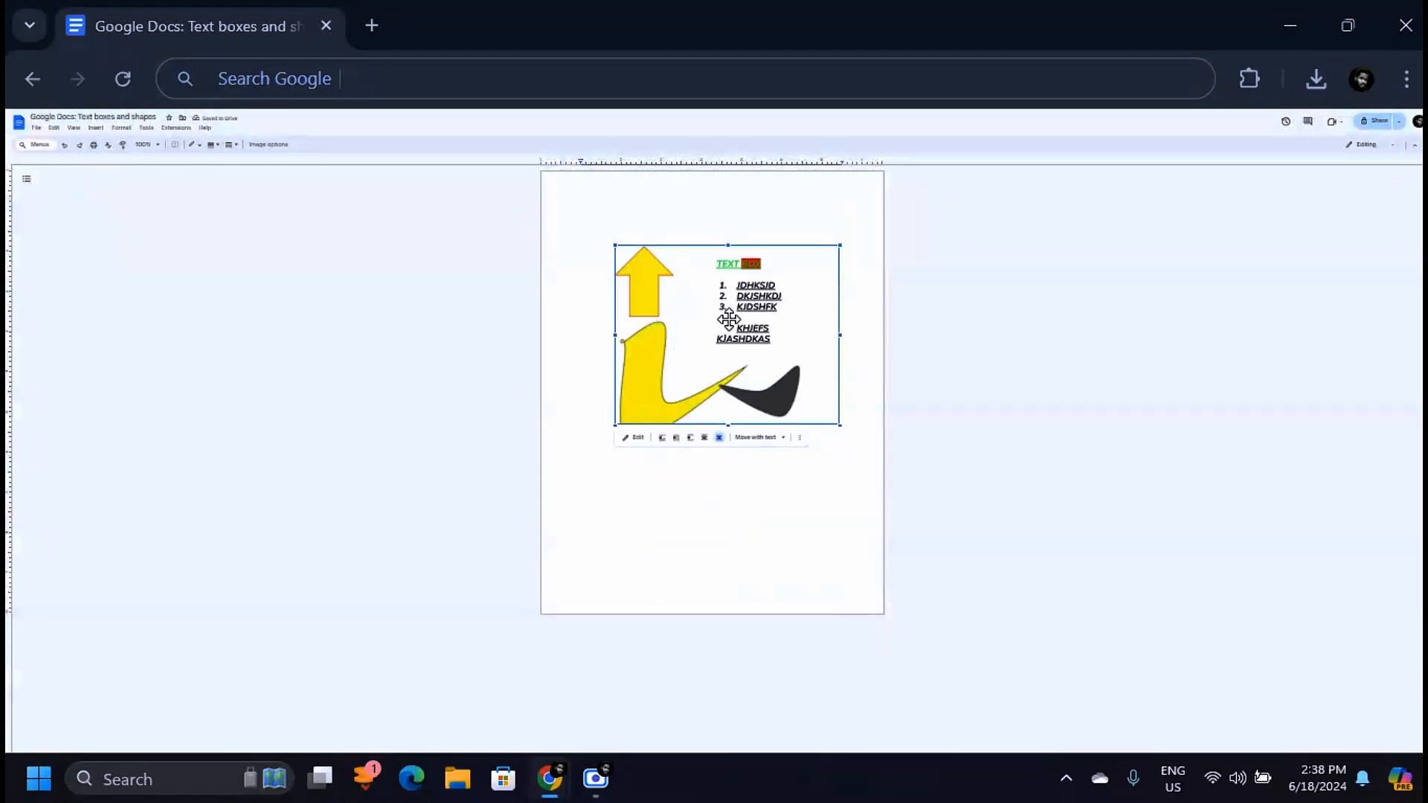
Step: Place the drawing near the top of the page with its left edge just past the left margin
key(ctrl+0)
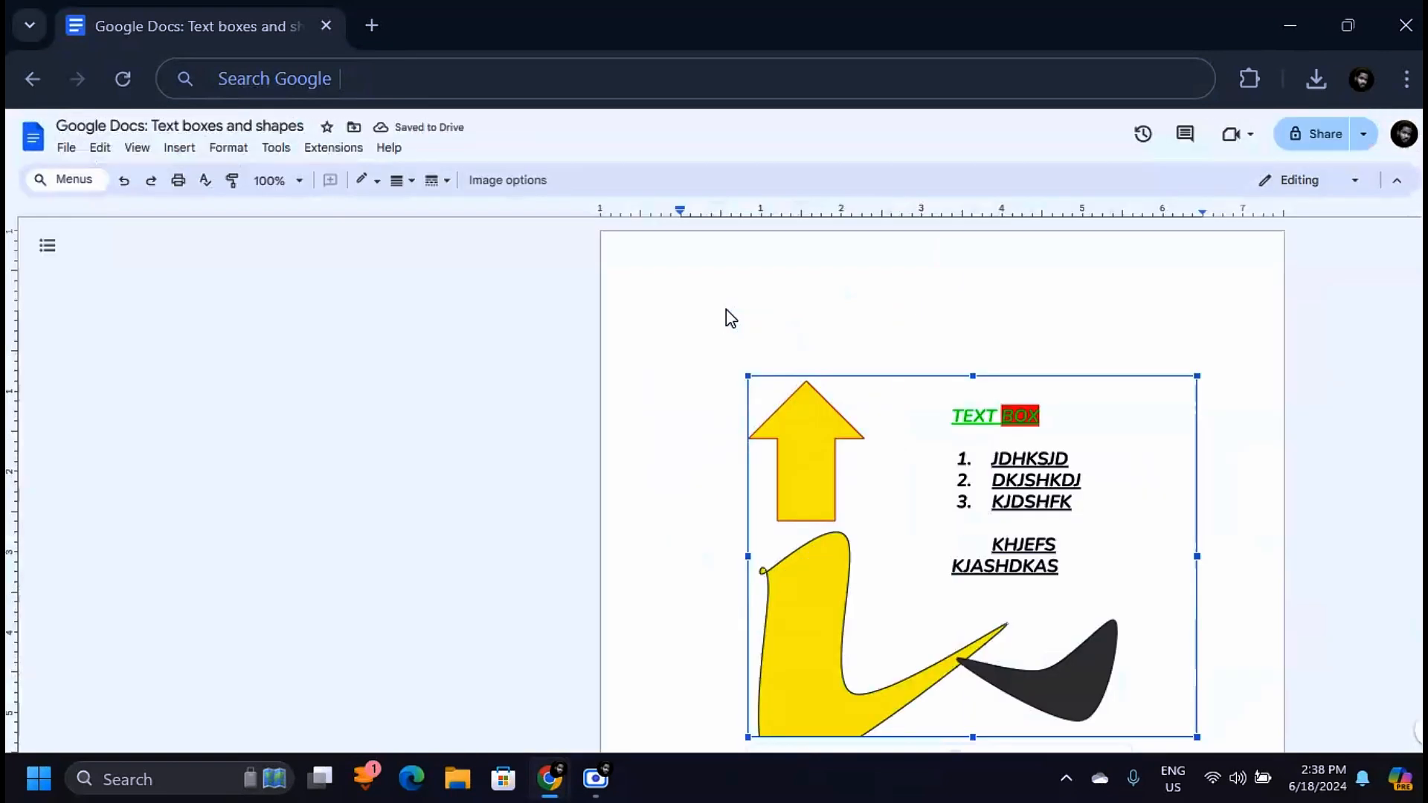
scroll(714, 376, up, 2)
scroll(714, 374, down, 2)
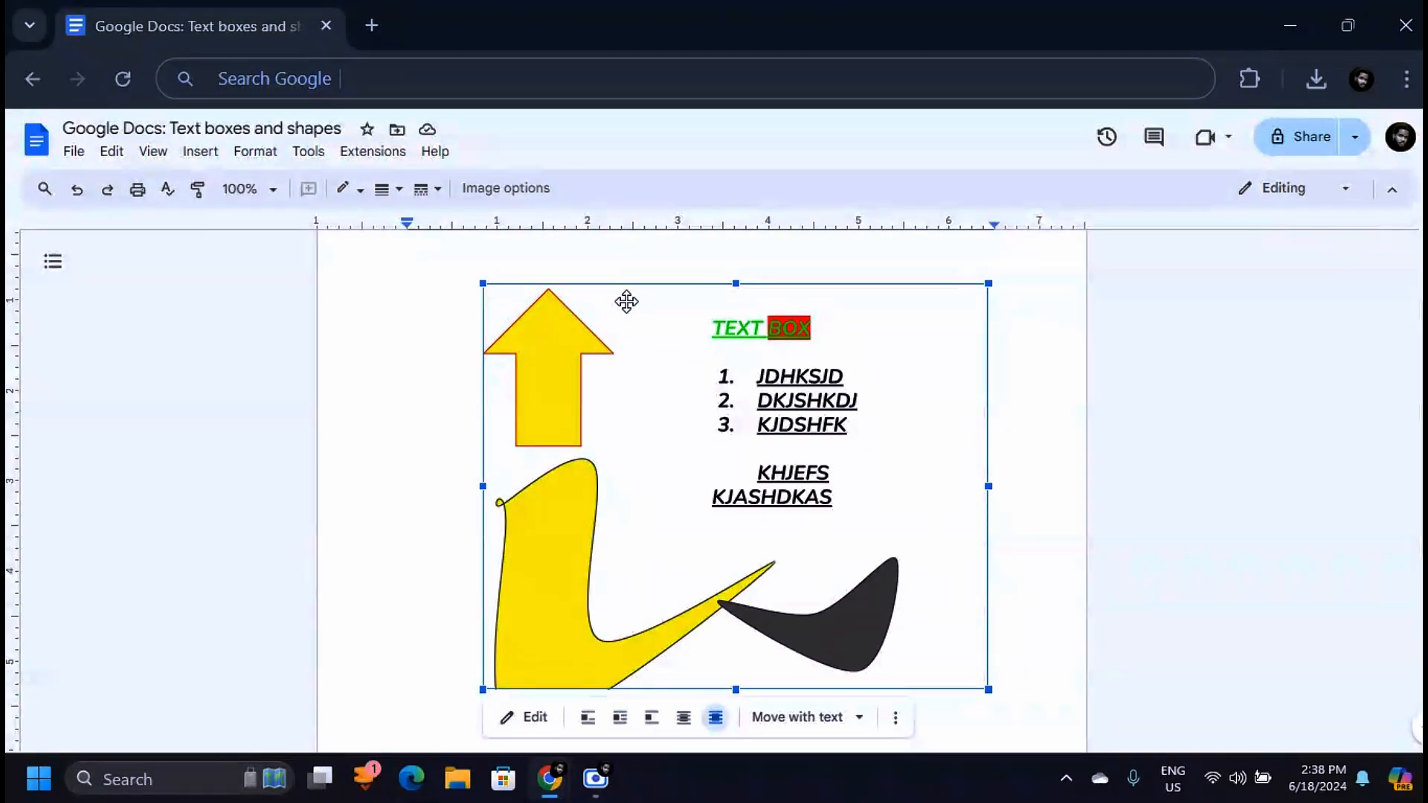
drag(523, 333, 464, 313)
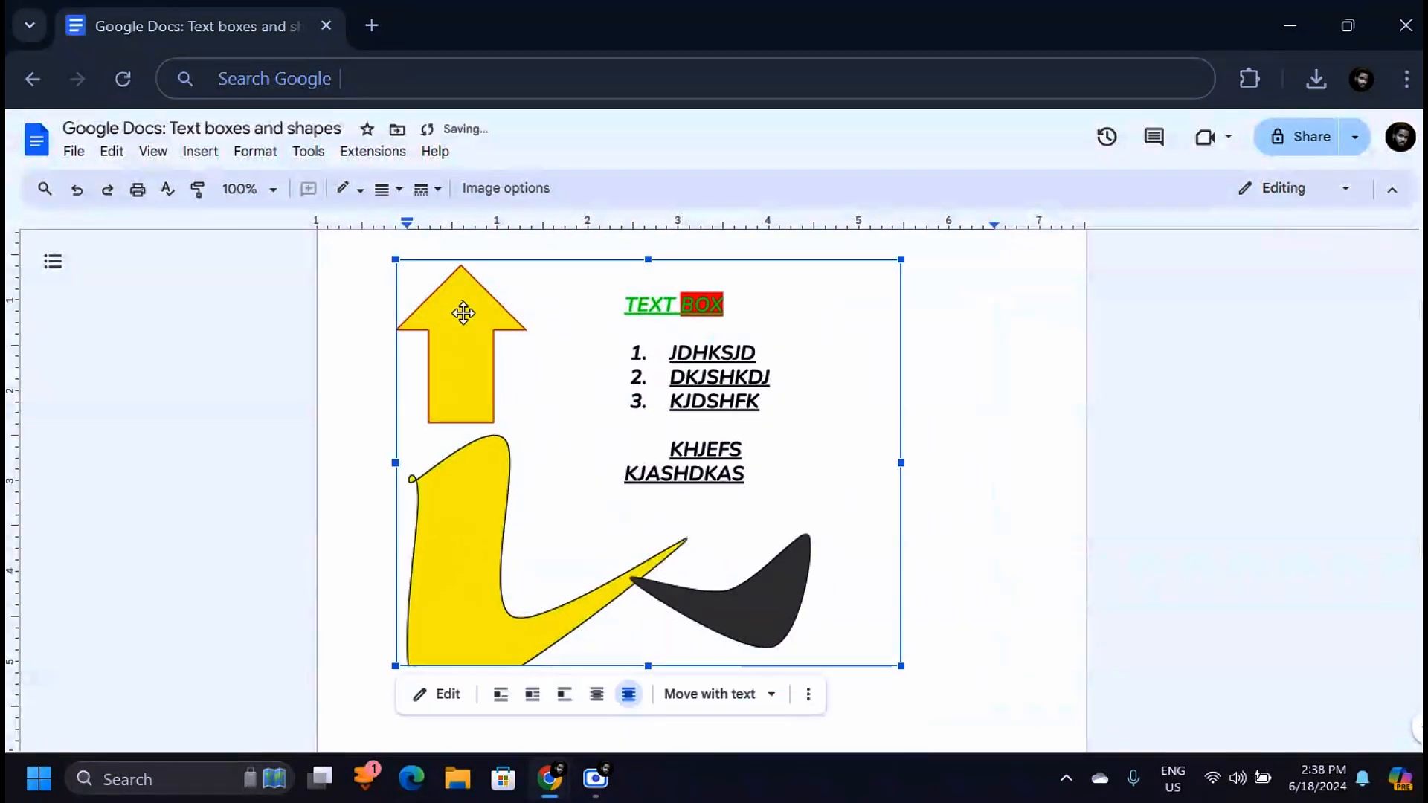